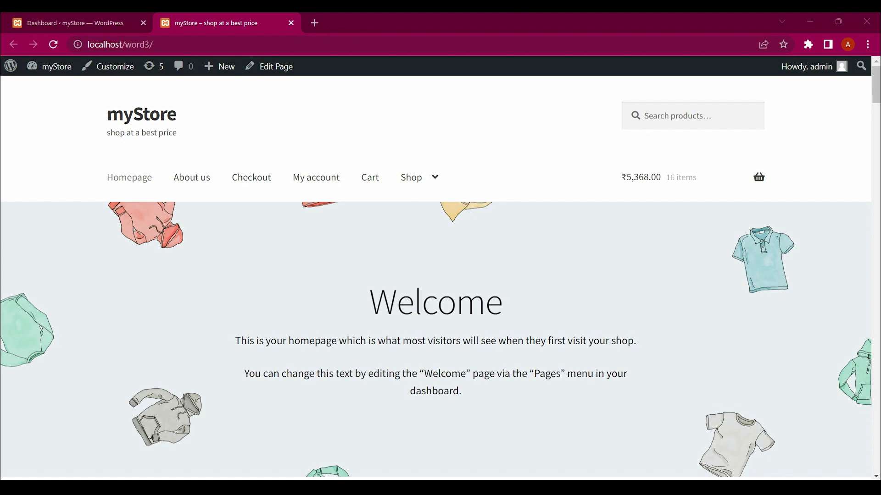
Scroll the myStore homepage down to Shop by Category and back to the top
{"action": "scroll", "coordinate": [436, 275], "scroll_direction": "down", "scroll_amount": 6}
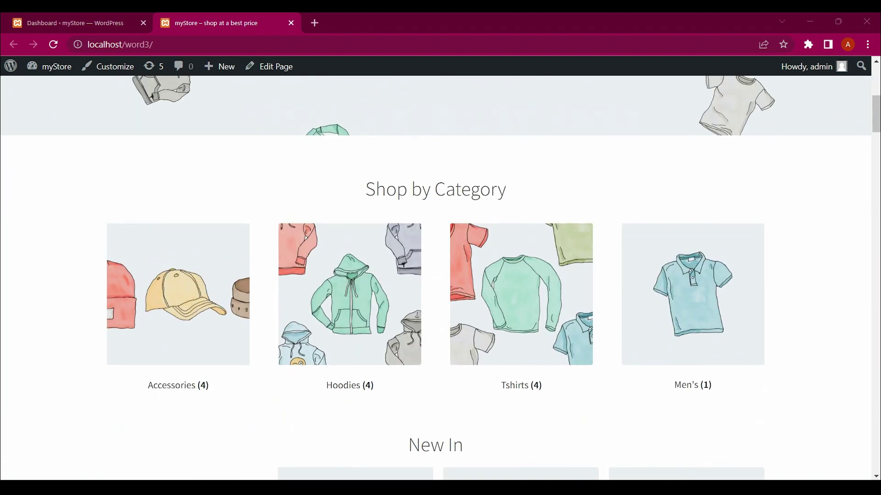
{"action": "scroll", "coordinate": [436, 275], "scroll_direction": "up", "scroll_amount": 8}
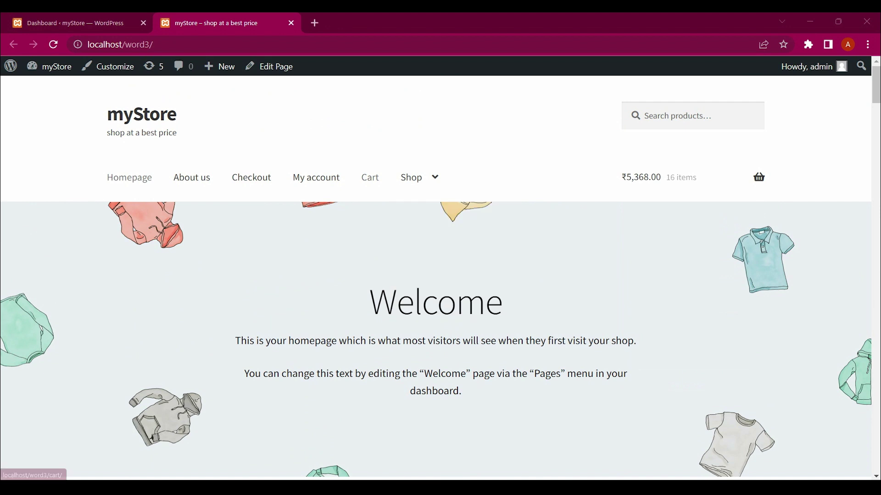
Go from the cart page to checkout for the ₹5,996.32 order
{"action": "left_click", "coordinate": [369, 178]}
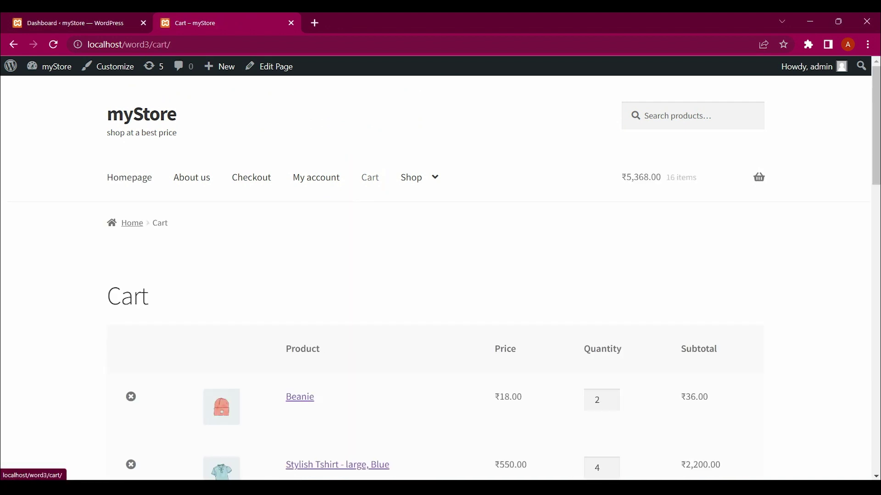
{"action": "scroll", "coordinate": [436, 275], "scroll_direction": "down", "scroll_amount": 15}
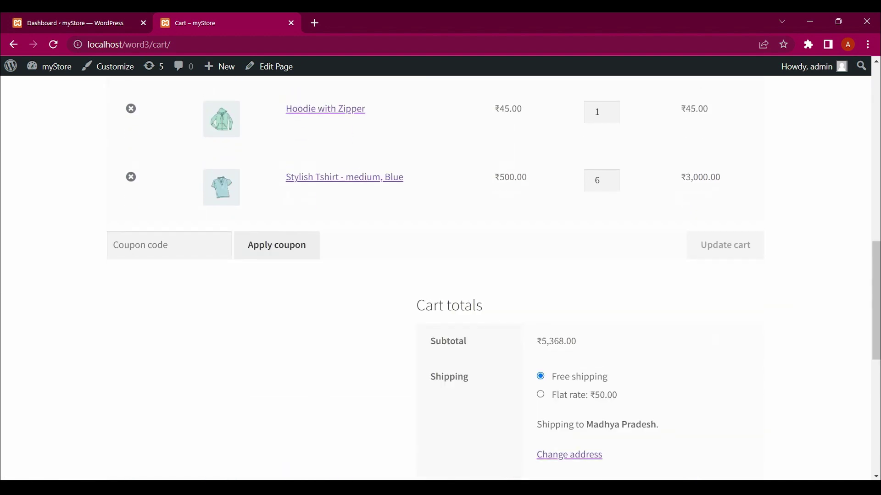
{"action": "scroll", "coordinate": [590, 333], "scroll_direction": "down", "scroll_amount": 4}
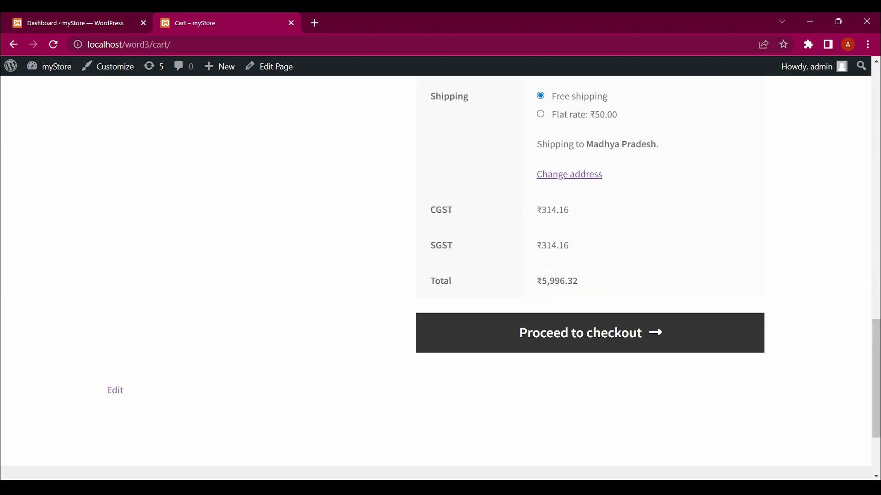
{"action": "left_click", "coordinate": [590, 333]}
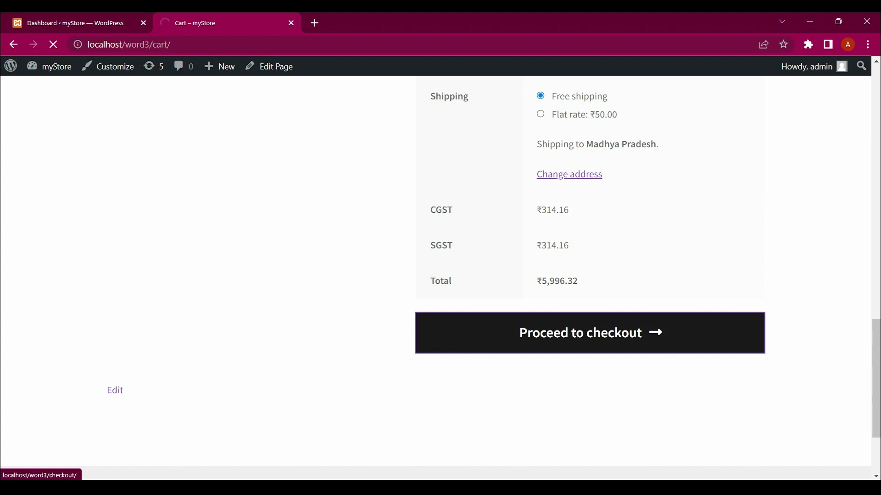
Highlight the checkout notice that no payment methods are available for the state
{"action": "scroll", "coordinate": [440, 275], "scroll_direction": "down", "scroll_amount": 3}
{"action": "scroll", "coordinate": [441, 275], "scroll_direction": "up", "scroll_amount": 3}
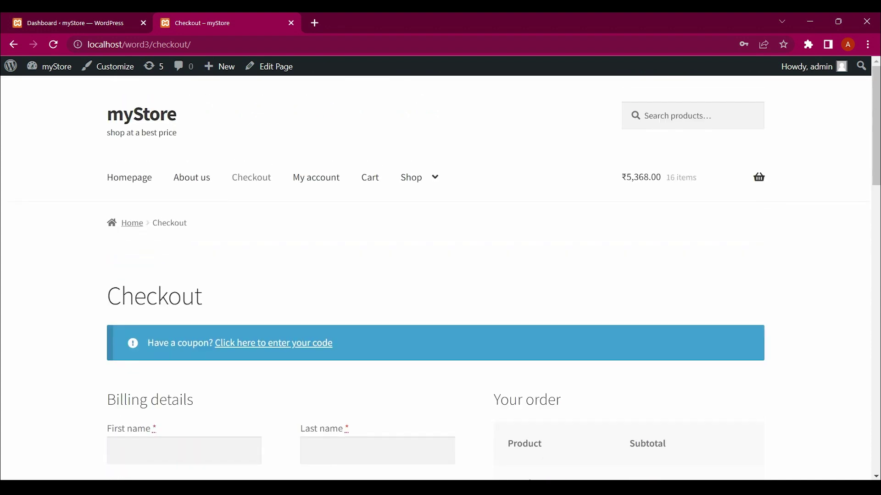
{"action": "scroll", "coordinate": [440, 275], "scroll_direction": "down", "scroll_amount": 15}
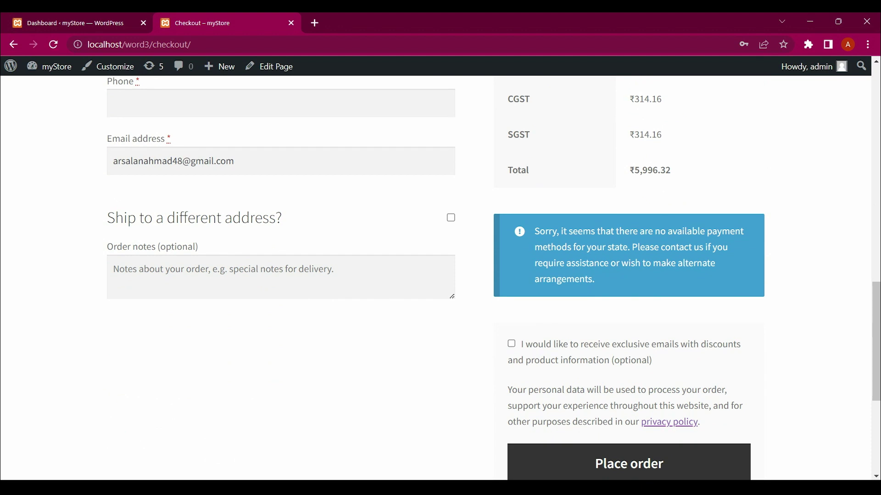
{"action": "left_click_drag", "start_coordinate": [595, 280], "coordinate": [535, 232]}
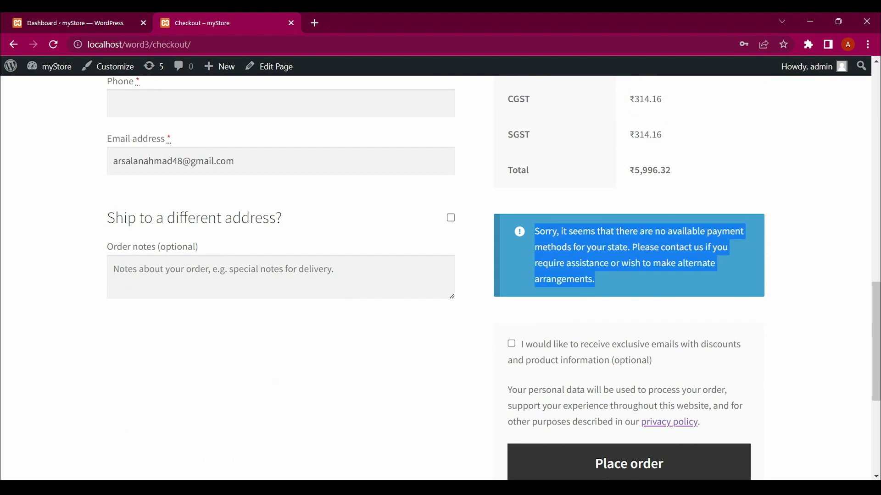
{"action": "scroll", "coordinate": [493, 279], "scroll_direction": "down", "scroll_amount": 1}
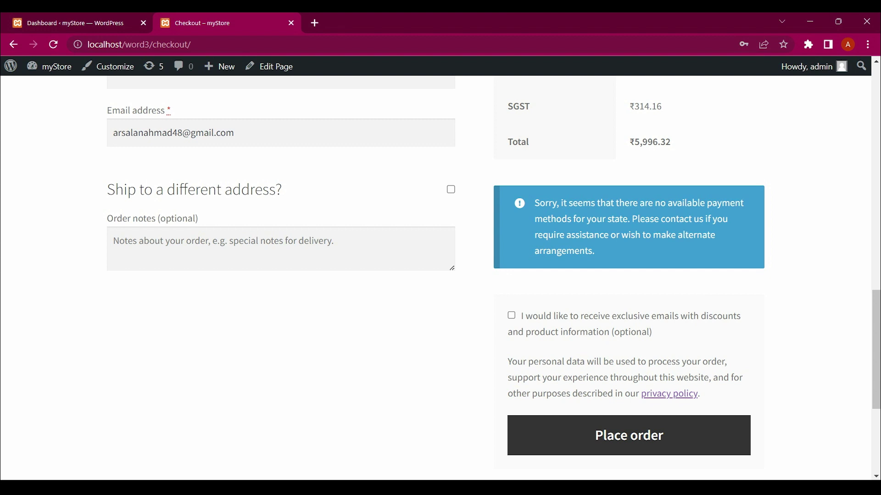
{"action": "scroll", "coordinate": [493, 278], "scroll_direction": "up", "scroll_amount": 1}
{"action": "scroll", "coordinate": [493, 278], "scroll_direction": "down", "scroll_amount": 2}
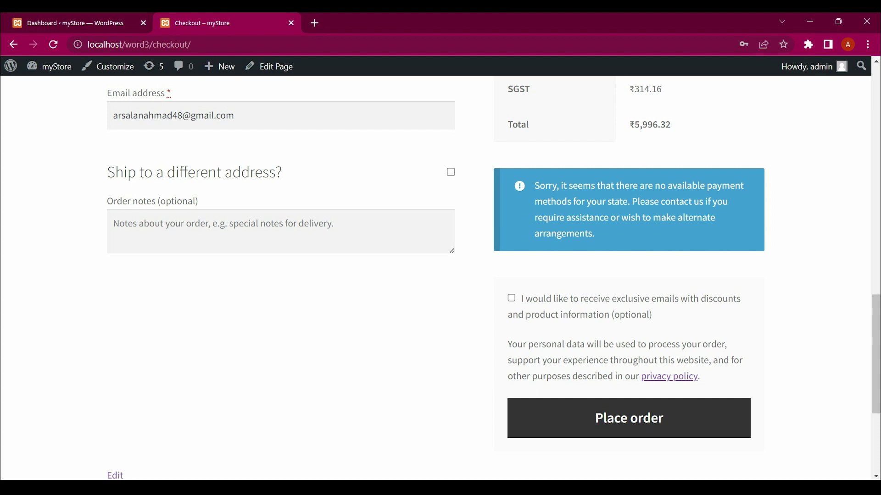
{"action": "scroll", "coordinate": [440, 275], "scroll_direction": "up", "scroll_amount": 12}
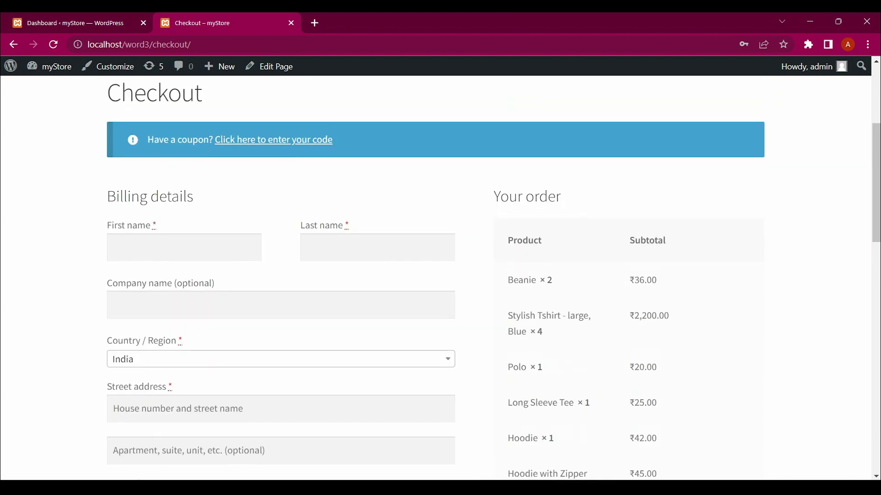
Return to the admin dashboard and open WooCommerce Settings on the General store-address page
{"action": "left_click", "coordinate": [69, 23]}
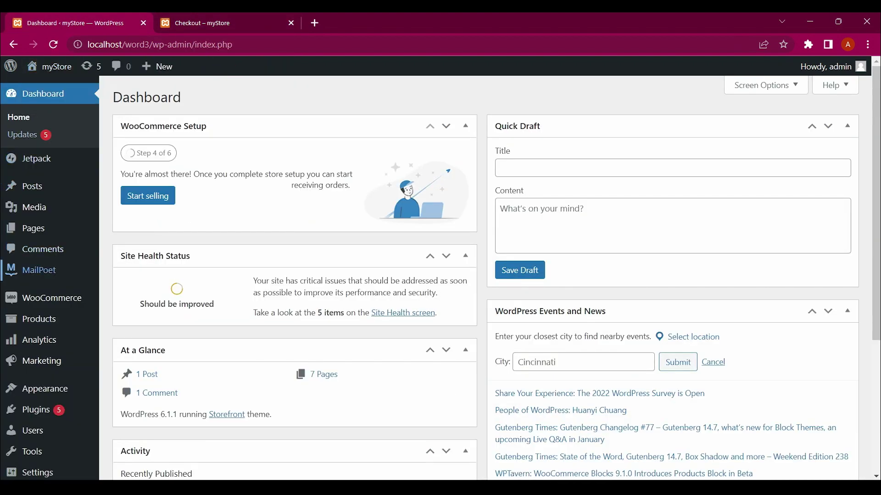
{"action": "mouse_move", "coordinate": [51, 298]}
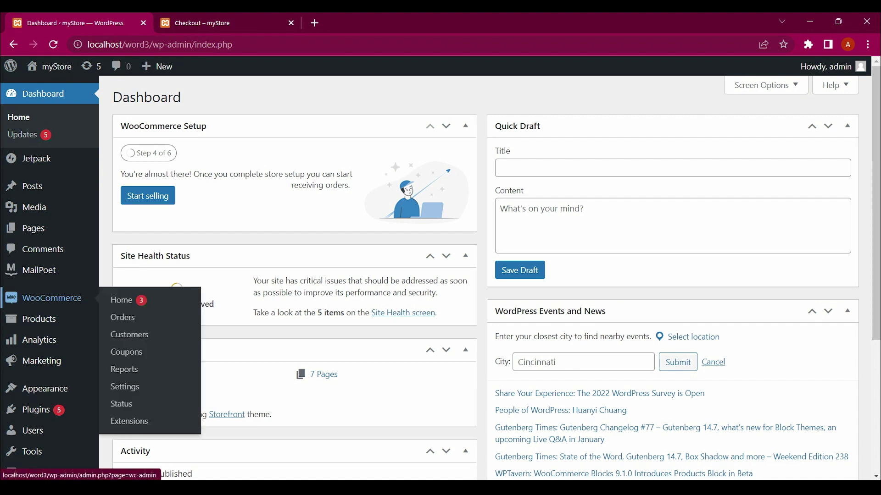
{"action": "left_click", "coordinate": [125, 386]}
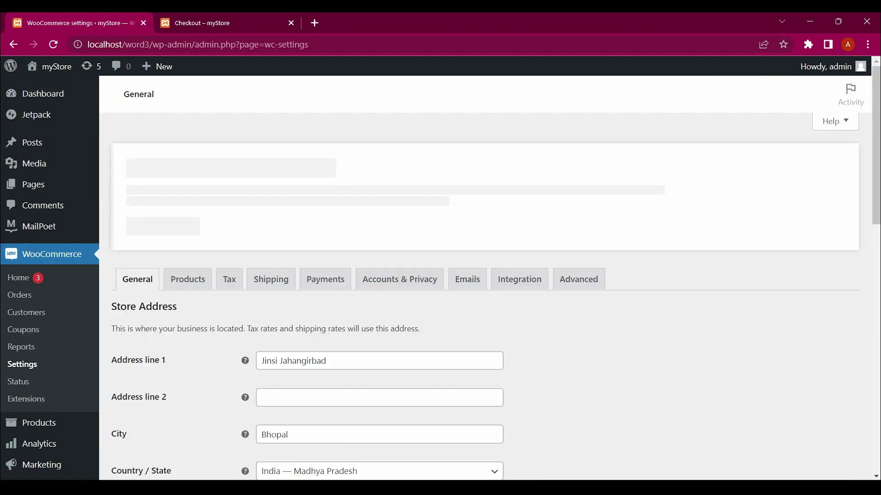
{"action": "scroll", "coordinate": [440, 275], "scroll_direction": "down", "scroll_amount": 3}
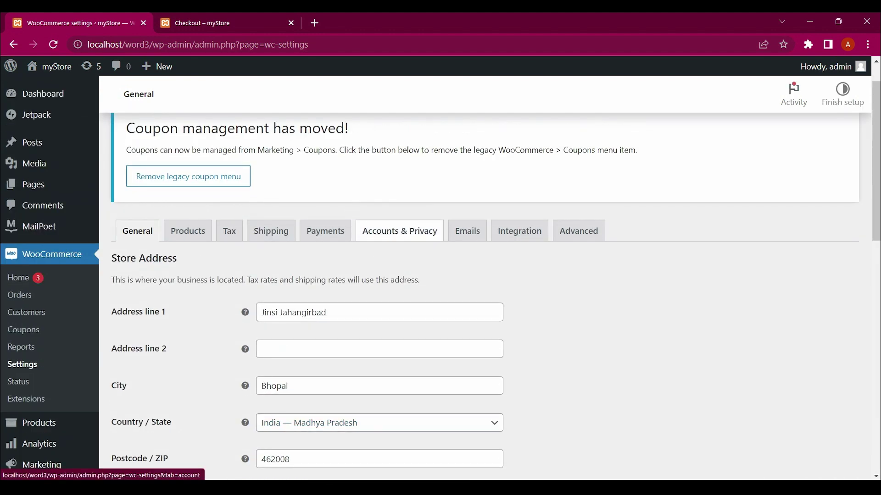
Open the Accounts & Privacy settings and look over its account options
{"action": "left_click", "coordinate": [400, 231]}
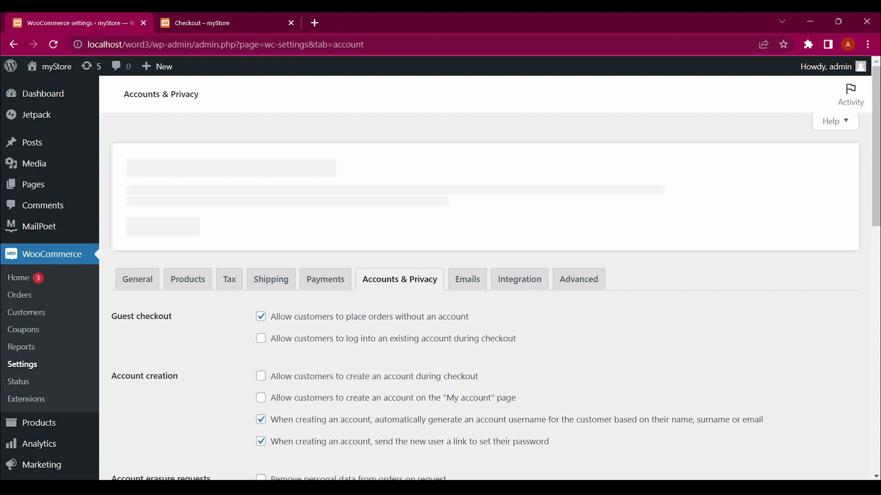
{"action": "scroll", "coordinate": [490, 298], "scroll_direction": "down", "scroll_amount": 10}
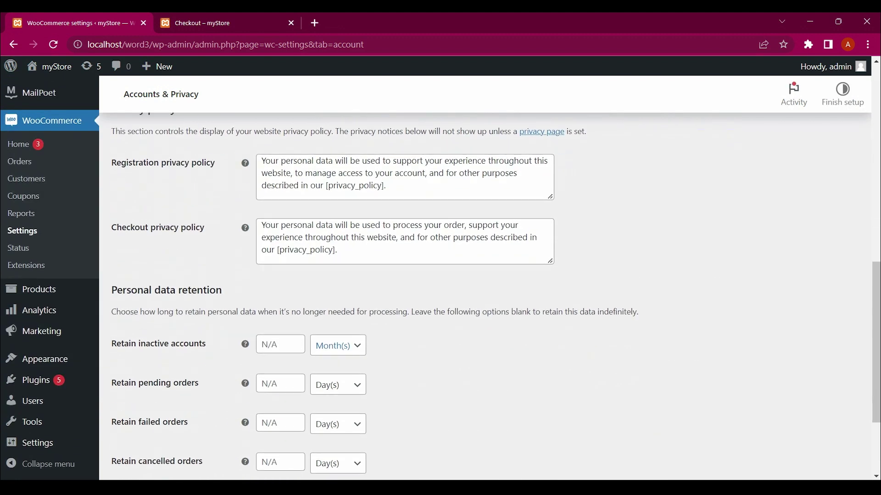
{"action": "scroll", "coordinate": [490, 275], "scroll_direction": "up", "scroll_amount": 2}
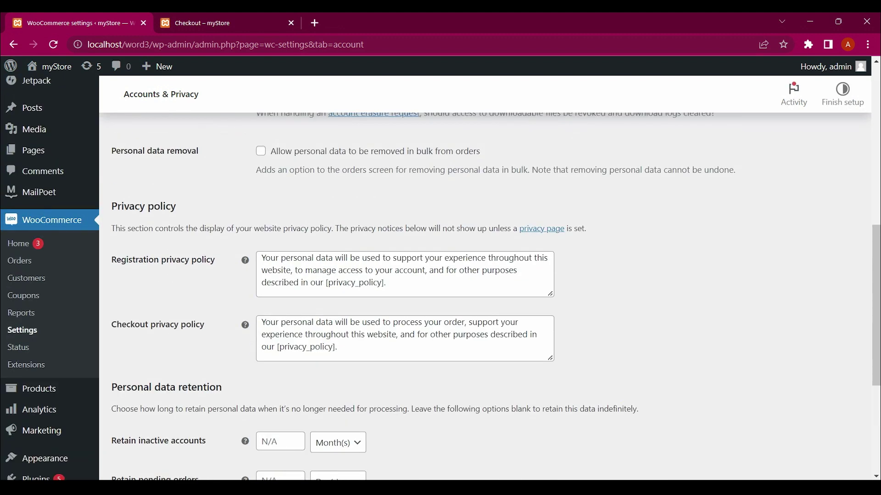
{"action": "scroll", "coordinate": [490, 276], "scroll_direction": "up", "scroll_amount": 8}
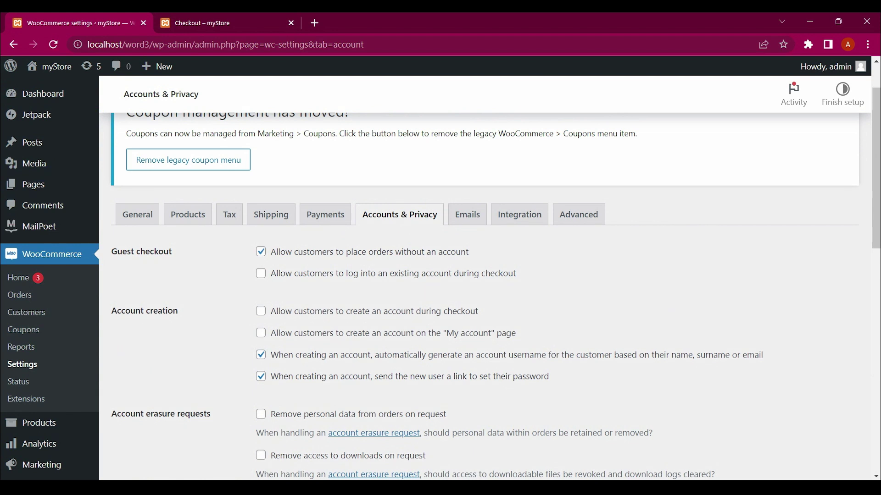
{"action": "scroll", "coordinate": [490, 275], "scroll_direction": "down", "scroll_amount": 10}
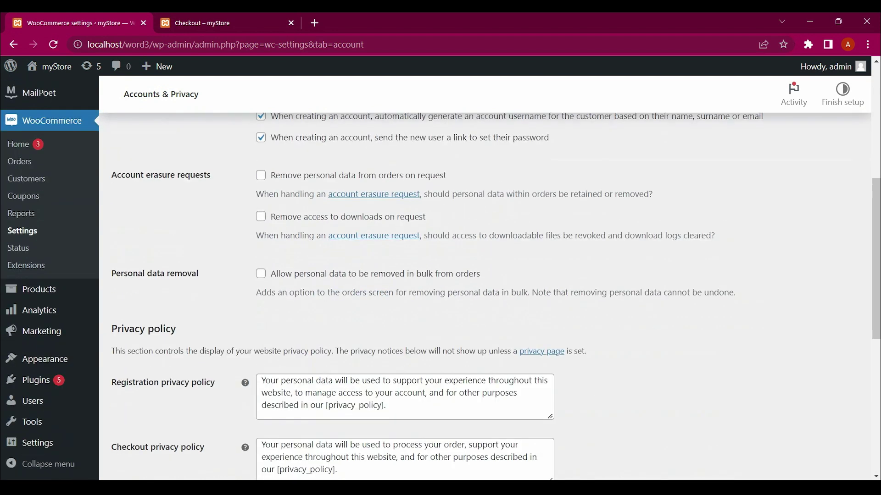
{"action": "scroll", "coordinate": [440, 275], "scroll_direction": "up", "scroll_amount": 10}
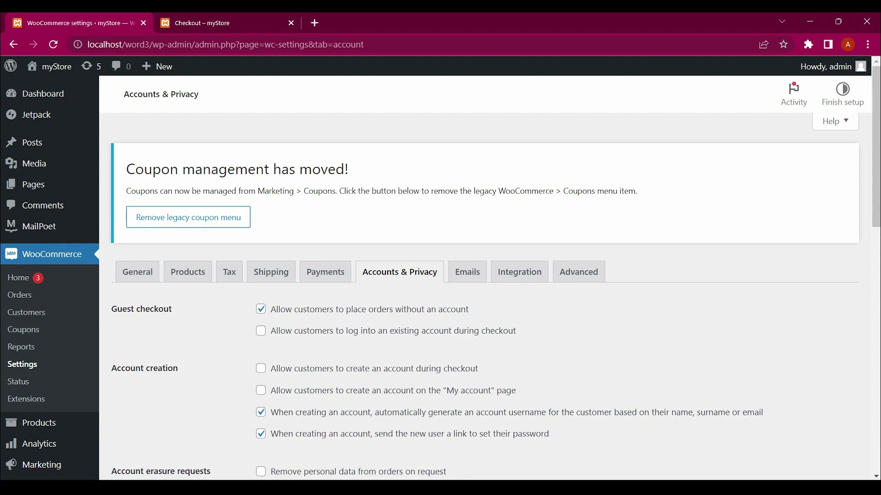
Enable account login and creation at checkout and on My account, then save
{"action": "key", "text": "Tab"}
{"action": "key", "text": "Tab"}
{"action": "key", "text": "space"}
{"action": "scroll", "coordinate": [486, 275], "scroll_direction": "down", "scroll_amount": 10}
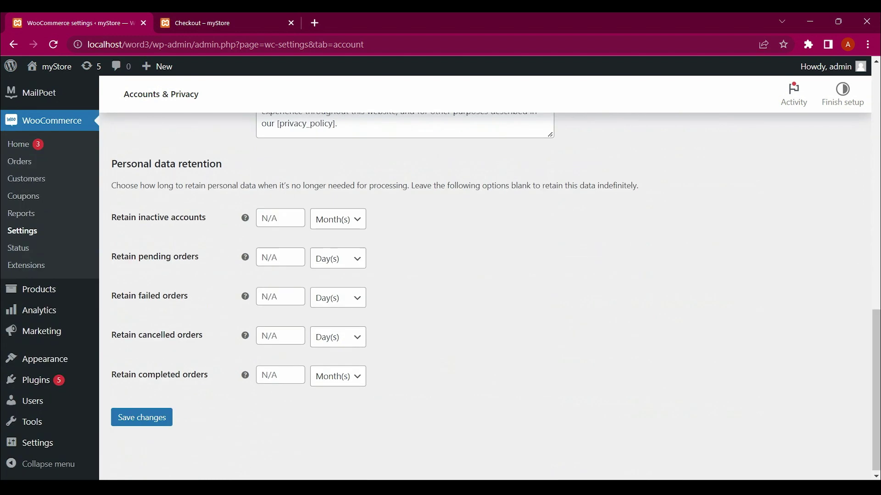
{"action": "scroll", "coordinate": [486, 275], "scroll_direction": "up", "scroll_amount": 10}
{"action": "scroll", "coordinate": [486, 275], "scroll_direction": "down", "scroll_amount": 1}
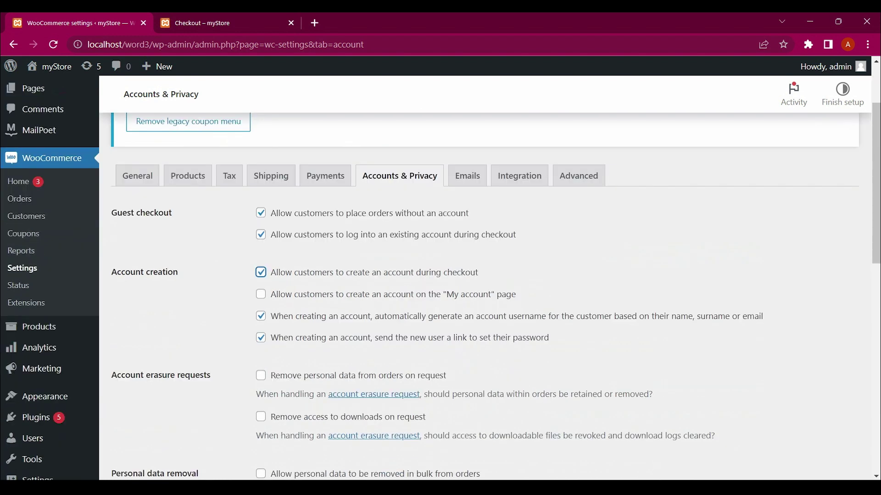
{"action": "key", "text": "Tab"}
{"action": "scroll", "coordinate": [486, 275], "scroll_direction": "down", "scroll_amount": 9}
{"action": "left_click", "coordinate": [141, 415]}
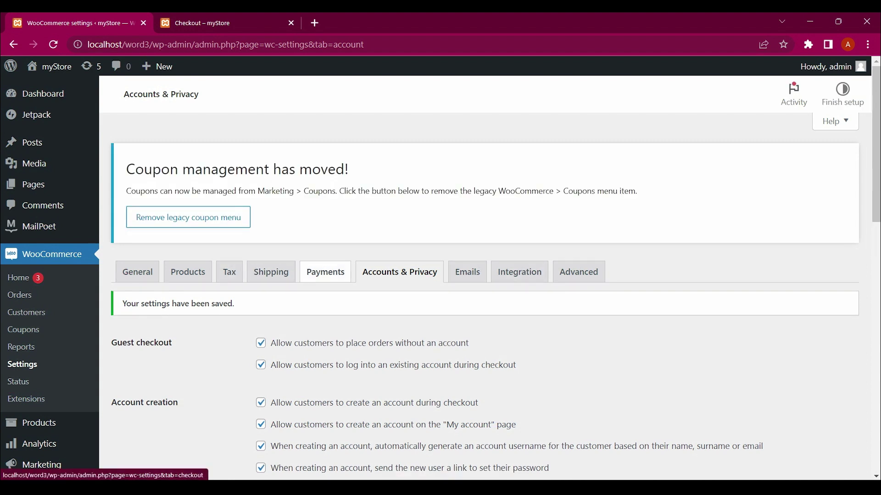
Switch on Cash on delivery in the Payments settings and save
{"action": "left_click", "coordinate": [326, 272]}
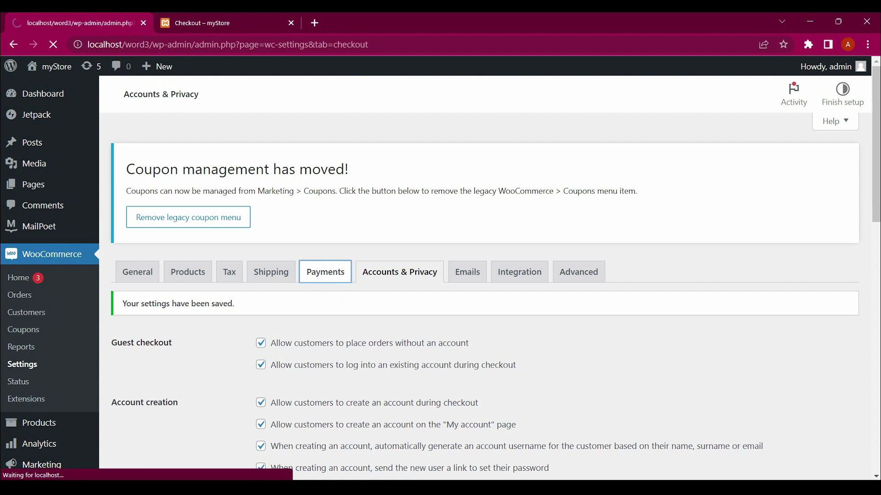
{"action": "scroll", "coordinate": [486, 275], "scroll_direction": "down", "scroll_amount": 3}
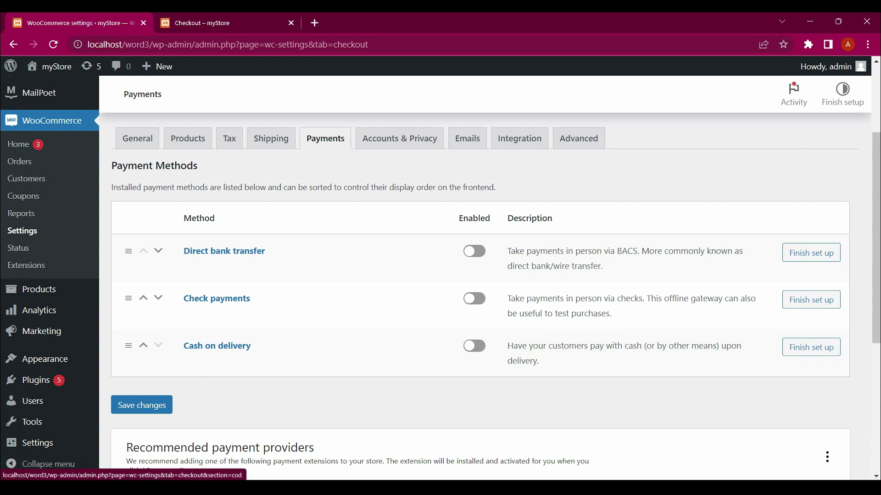
{"action": "left_click", "coordinate": [475, 346]}
{"action": "scroll", "coordinate": [474, 346], "scroll_direction": "down", "scroll_amount": 5}
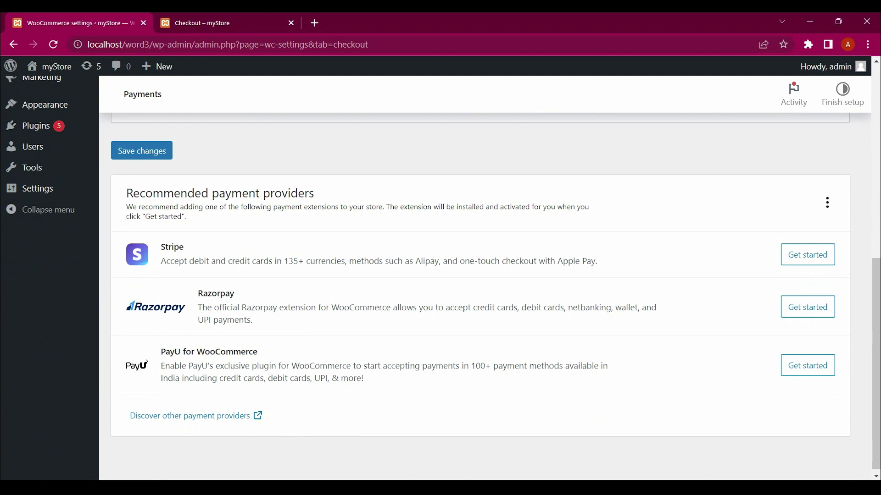
{"action": "left_click", "coordinate": [142, 151]}
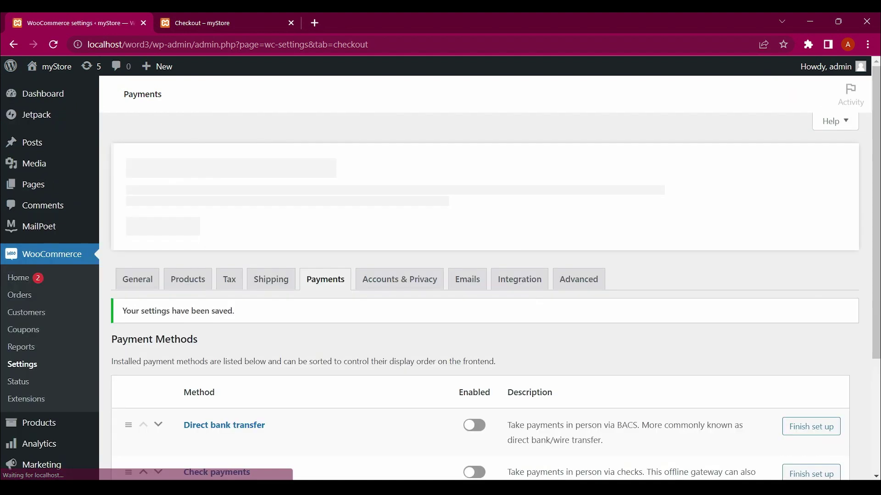
Reload checkout to confirm Cash on delivery is offered, then return to the Payments settings
{"action": "key", "text": "ctrl+Tab"}
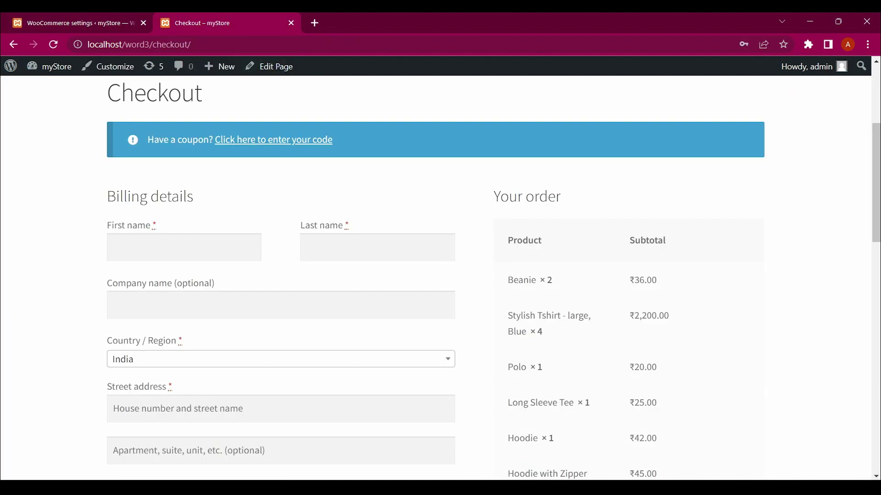
{"action": "key", "text": "F5"}
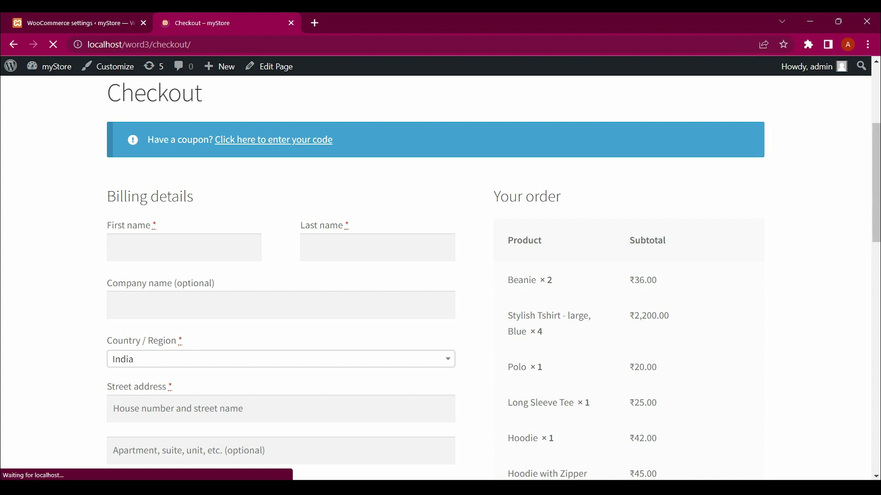
{"action": "scroll", "coordinate": [494, 265], "scroll_direction": "down", "scroll_amount": 5}
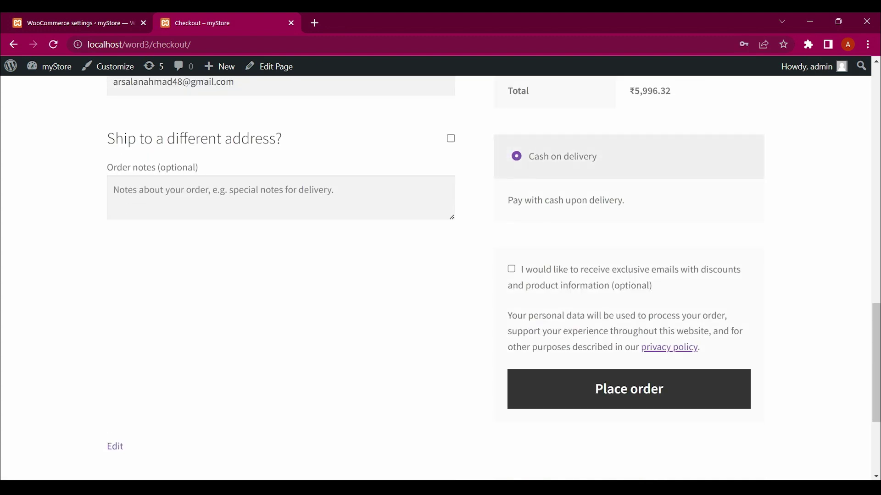
{"action": "scroll", "coordinate": [494, 264], "scroll_direction": "up", "scroll_amount": 5}
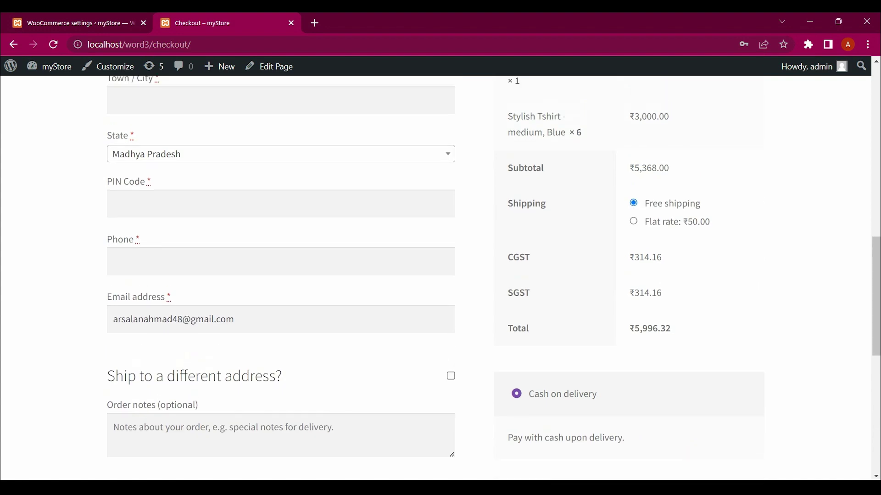
{"action": "scroll", "coordinate": [440, 275], "scroll_direction": "down", "scroll_amount": 4}
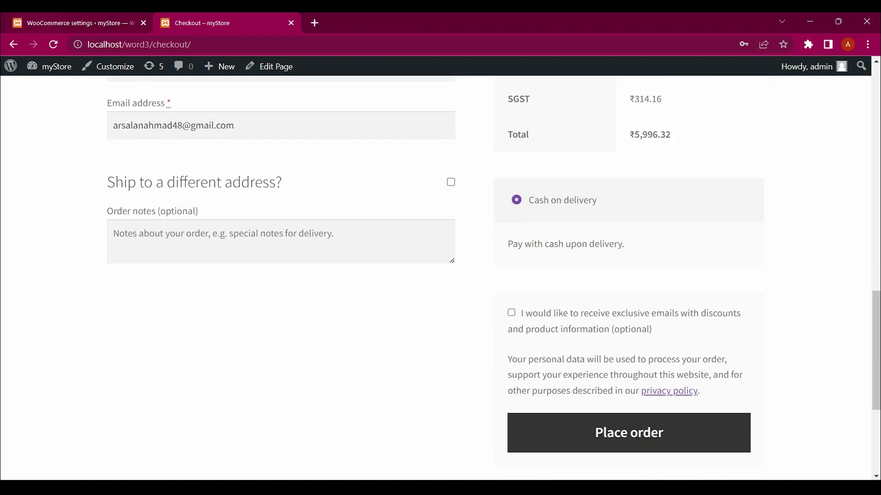
{"action": "key", "text": "ctrl+1"}
{"action": "mouse_move", "coordinate": [49, 66]}
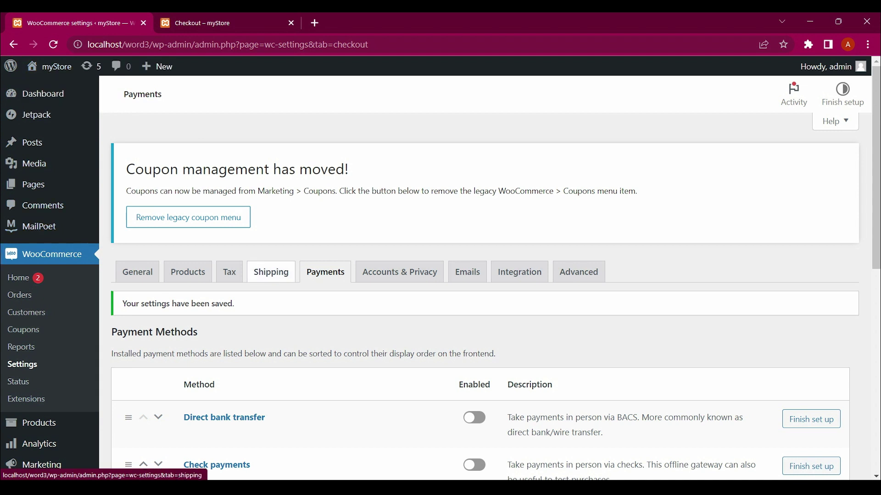
Open the Cash on delivery method's settings from the Payments list
{"action": "scroll", "coordinate": [440, 275], "scroll_direction": "down", "scroll_amount": 3}
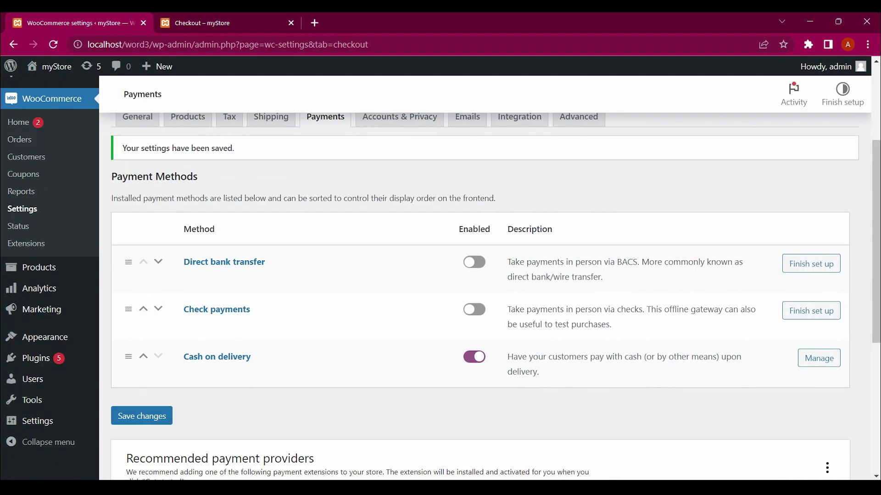
{"action": "scroll", "coordinate": [441, 276], "scroll_direction": "down", "scroll_amount": 5}
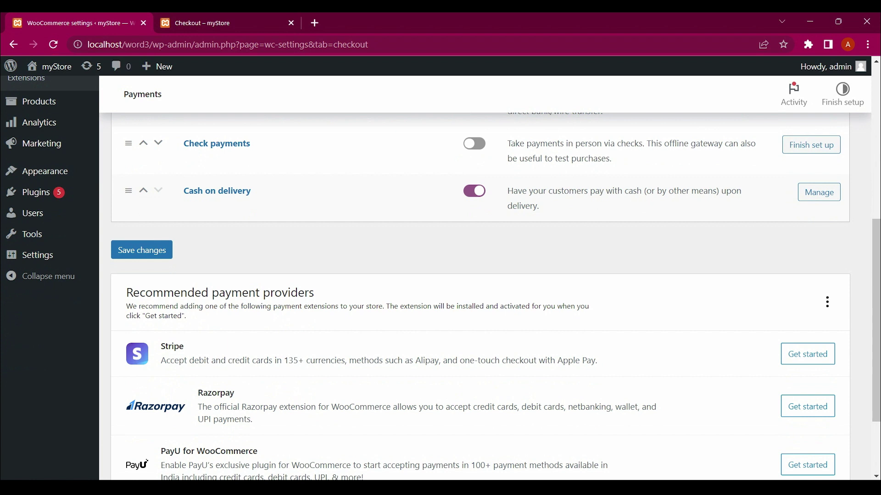
{"action": "scroll", "coordinate": [440, 275], "scroll_direction": "up", "scroll_amount": 3}
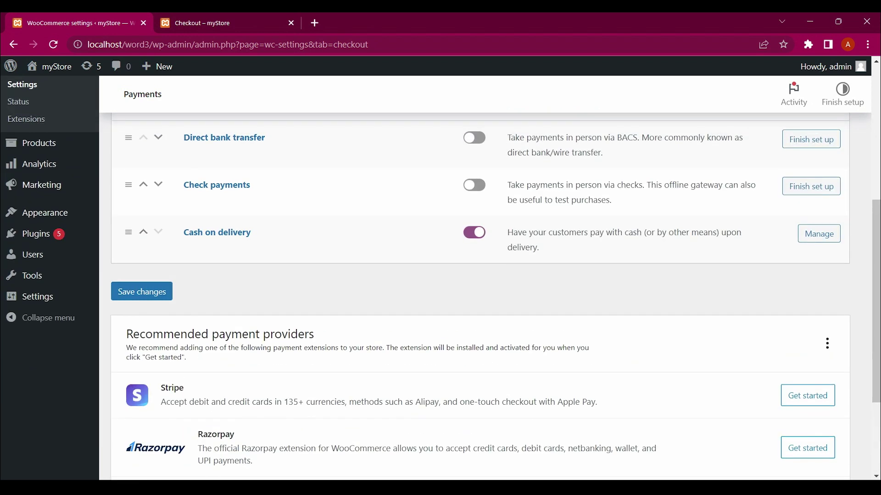
{"action": "left_click", "coordinate": [217, 232]}
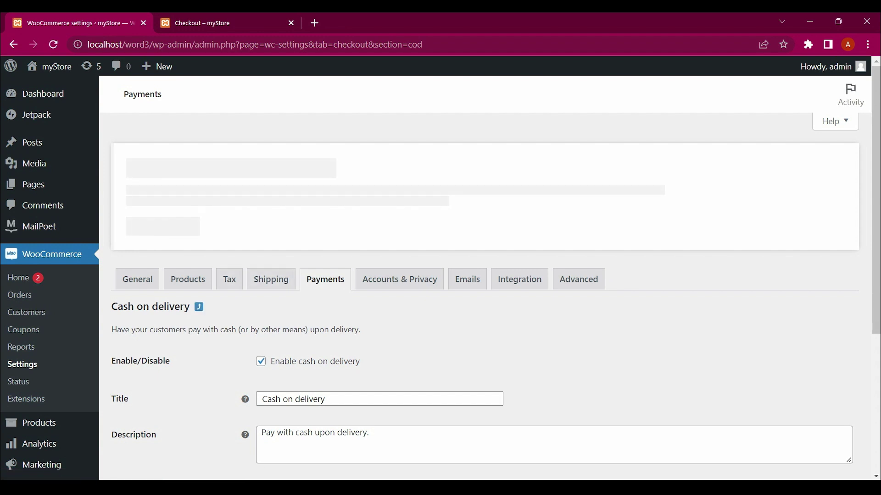
Review the Cash on delivery title, description and instructions fields
{"action": "scroll", "coordinate": [486, 276], "scroll_direction": "down", "scroll_amount": 3}
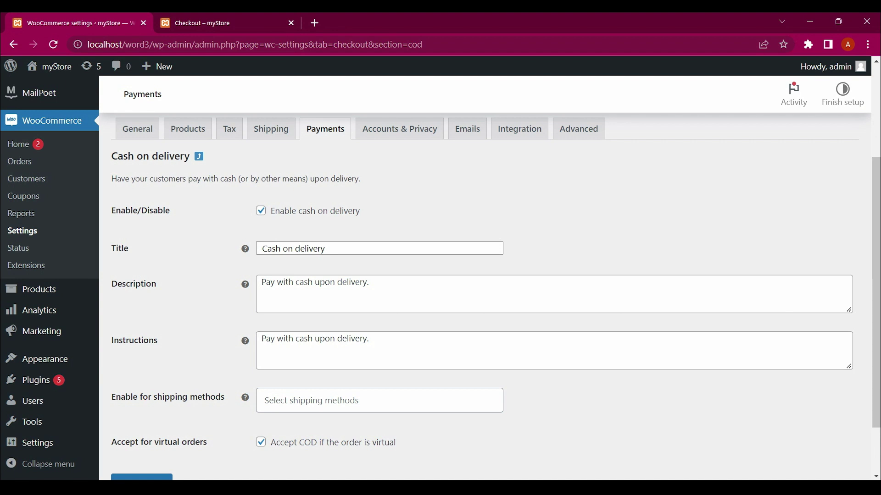
{"action": "scroll", "coordinate": [486, 298], "scroll_direction": "down", "scroll_amount": 2}
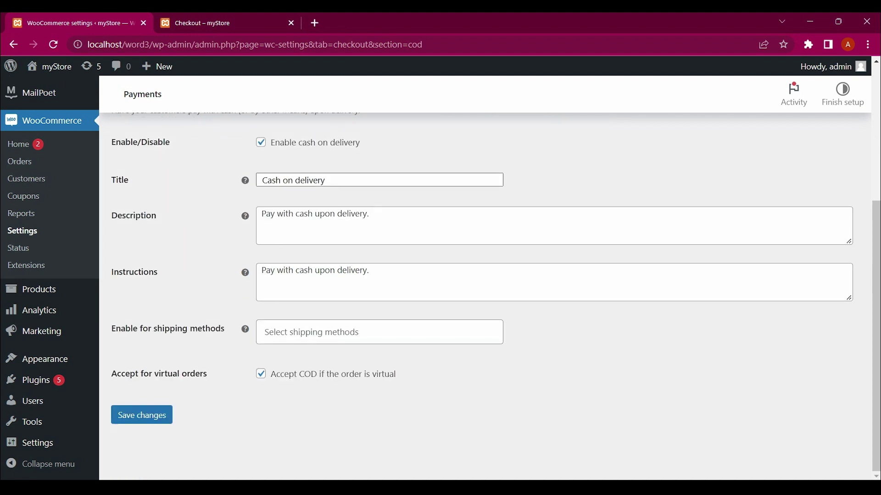
{"action": "triple_click", "coordinate": [293, 181]}
{"action": "left_click", "coordinate": [293, 214]}
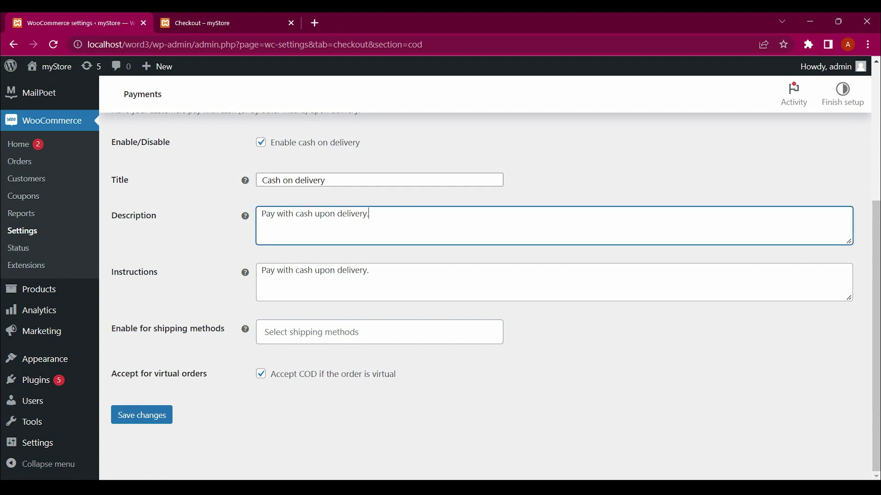
{"action": "triple_click", "coordinate": [370, 214]}
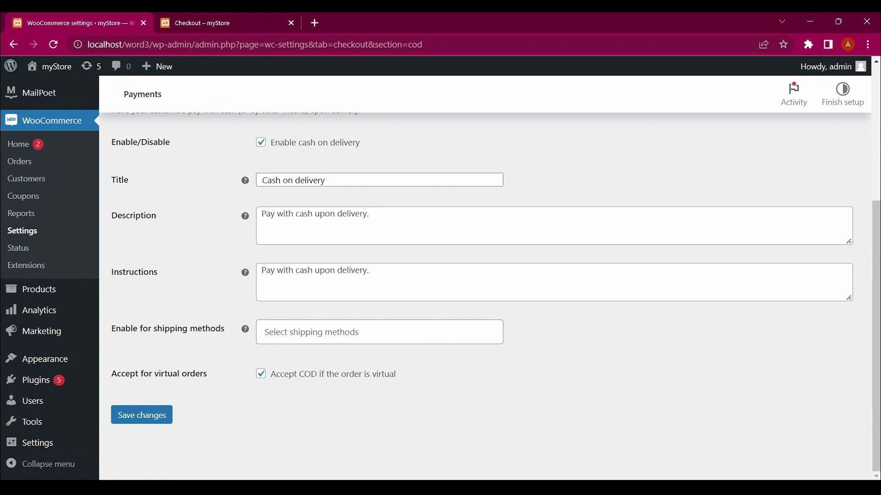
{"action": "left_click", "coordinate": [304, 272]}
Leave shipping methods unrestricted, save Cash on delivery, and return to the checkout tab
{"action": "left_click", "coordinate": [321, 332]}
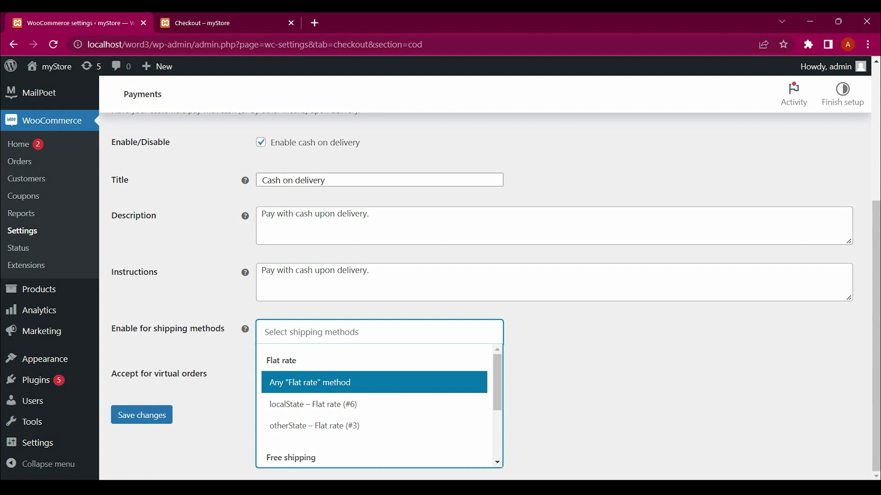
{"action": "scroll", "coordinate": [373, 383], "scroll_direction": "down", "scroll_amount": 2}
{"action": "scroll", "coordinate": [374, 382], "scroll_direction": "up", "scroll_amount": 2}
{"action": "key", "text": "Escape"}
{"action": "scroll", "coordinate": [440, 275], "scroll_direction": "up", "scroll_amount": 1}
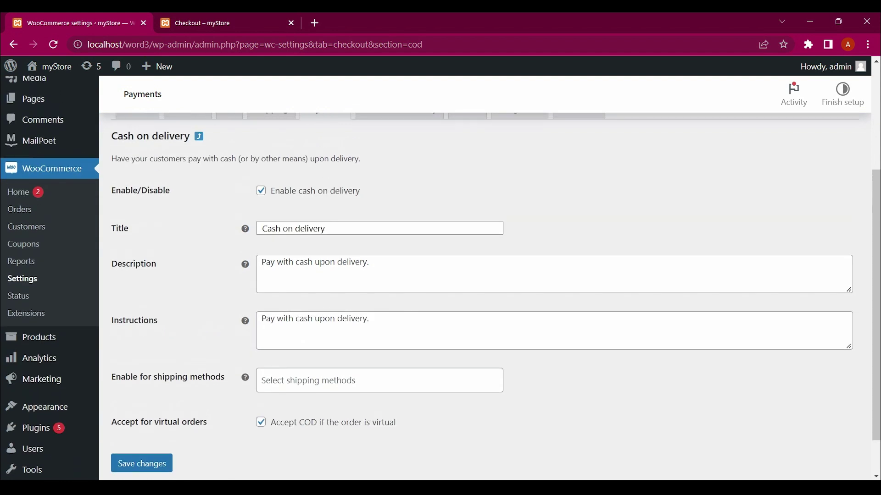
{"action": "scroll", "coordinate": [440, 275], "scroll_direction": "down", "scroll_amount": 1}
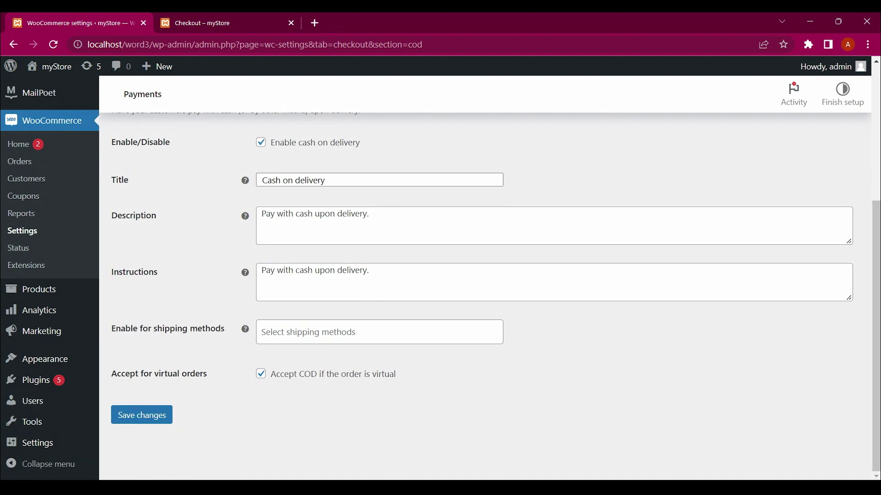
{"action": "scroll", "coordinate": [441, 276], "scroll_direction": "up", "scroll_amount": 1}
{"action": "left_click", "coordinate": [141, 418]}
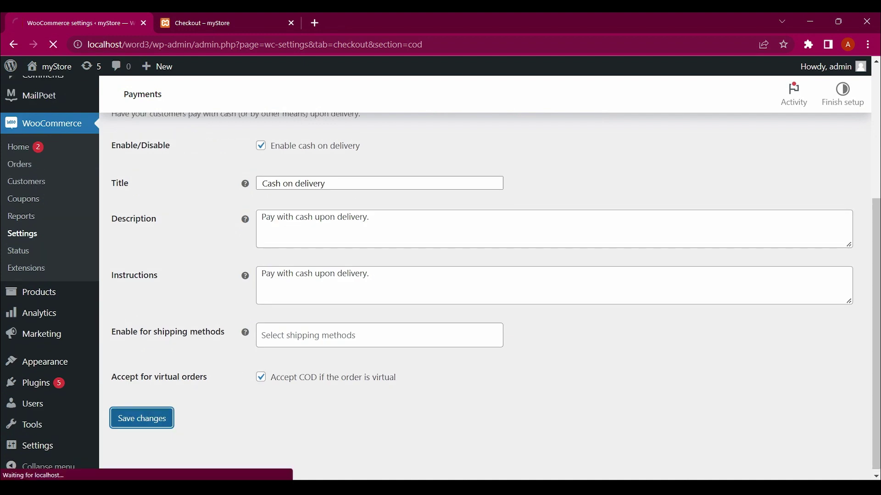
{"action": "left_click", "coordinate": [260, 146]}
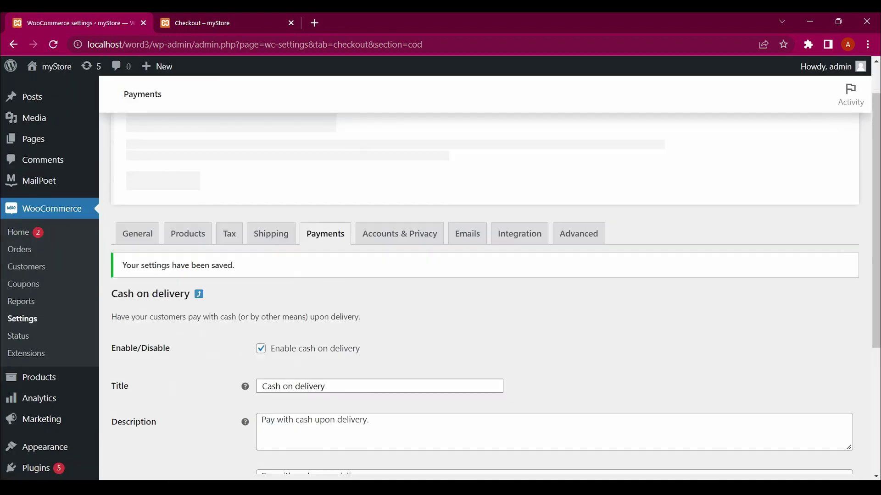
{"action": "key", "text": "ctrl+Tab"}
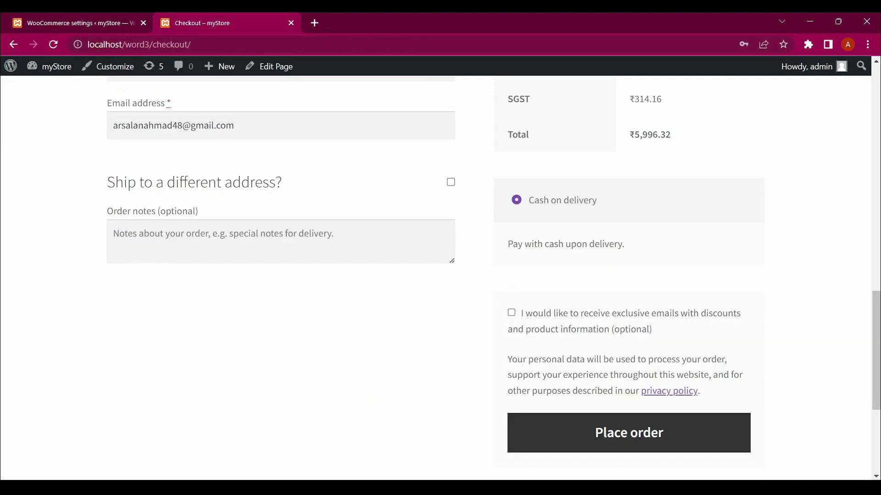
Enter the billing first name, last name and company name
{"action": "scroll", "coordinate": [440, 275], "scroll_direction": "up", "scroll_amount": 15}
{"action": "scroll", "coordinate": [440, 275], "scroll_direction": "down", "scroll_amount": 3}
{"action": "scroll", "coordinate": [440, 275], "scroll_direction": "down", "scroll_amount": 2}
{"action": "left_click", "coordinate": [184, 234]}
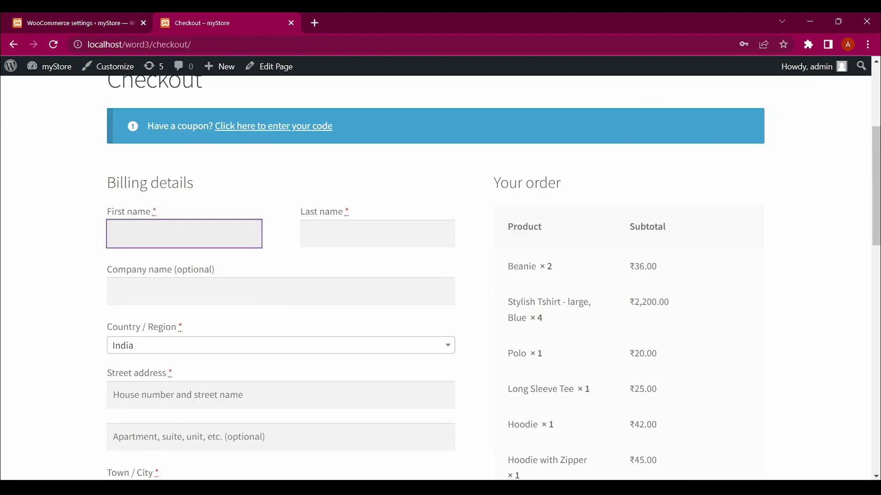
{"action": "type", "text": "Arsalan"}
{"action": "key", "text": "Tab"}
{"action": "type", "text": "Ahmed"}
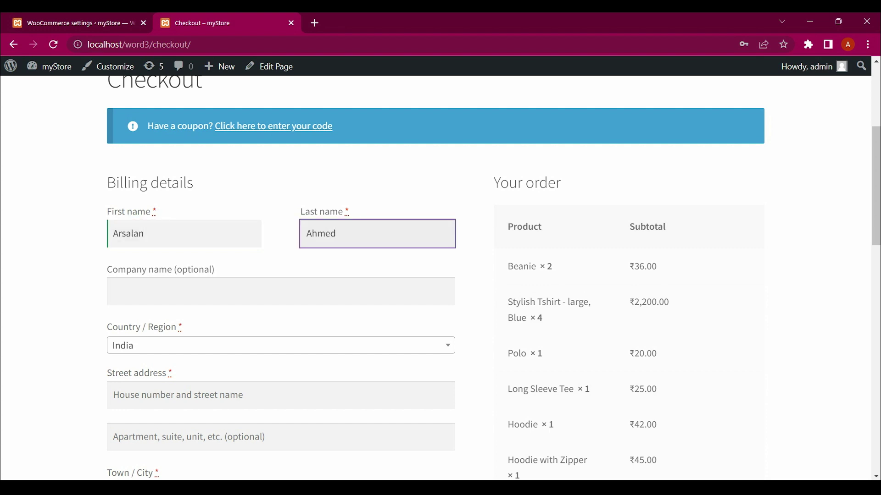
{"action": "key", "text": "Tab"}
{"action": "type", "text": "devWithArsalan"}
Fill in the billing street address, town/city, PIN code and phone number
{"action": "scroll", "coordinate": [440, 276], "scroll_direction": "down", "scroll_amount": 4}
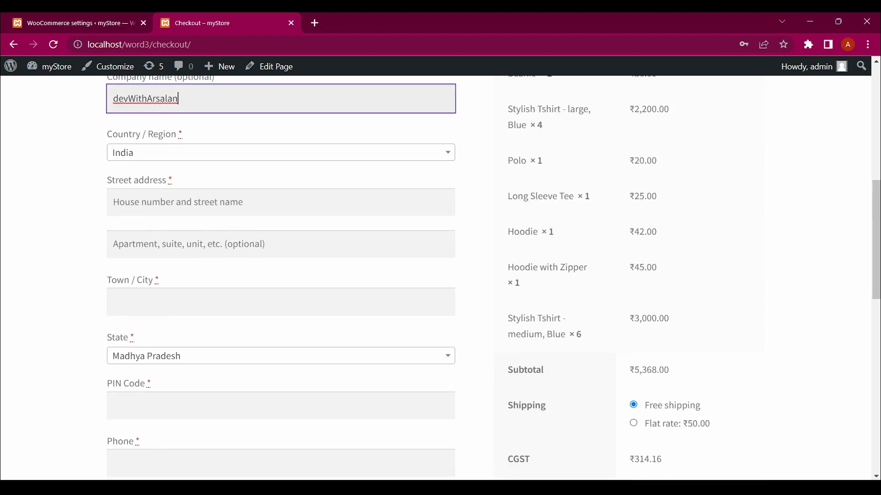
{"action": "left_click", "coordinate": [280, 198]}
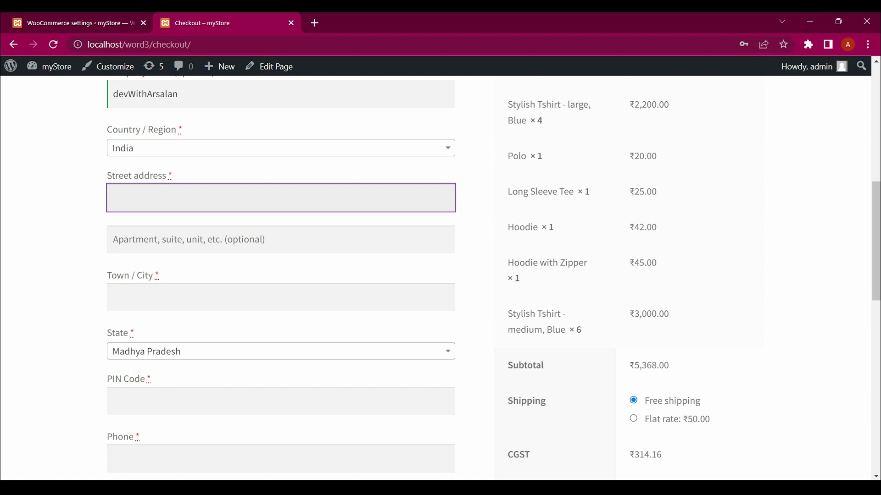
{"action": "key", "text": "Tab"}
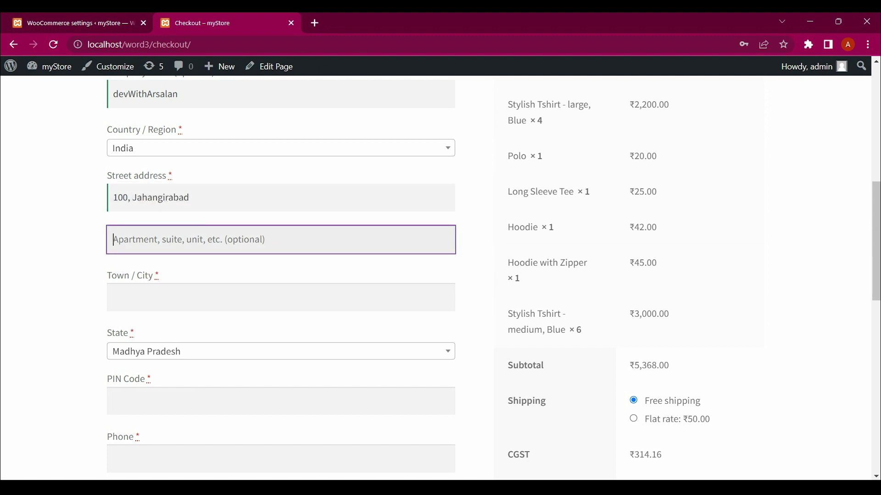
{"action": "scroll", "coordinate": [493, 276], "scroll_direction": "down", "scroll_amount": 1}
{"action": "key", "text": "Tab"}
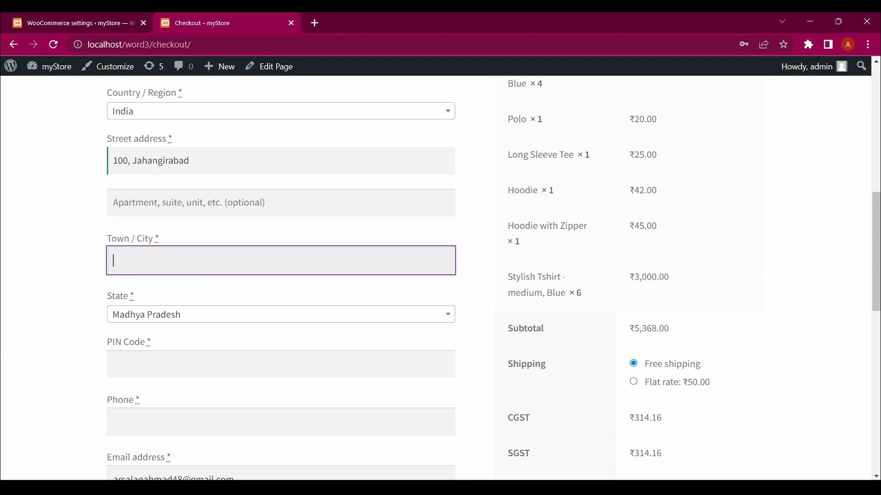
{"action": "type", "text": "Bhopal"}
{"action": "key", "text": "Tab"}
{"action": "key", "text": "Tab"}
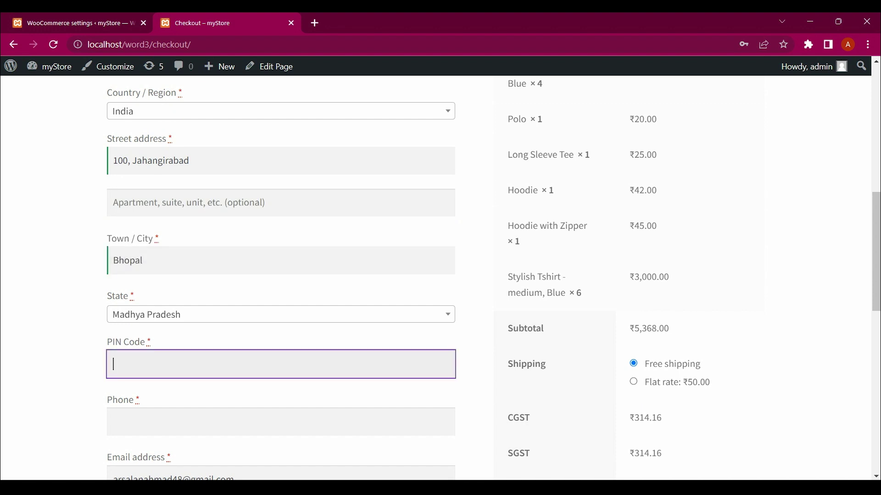
{"action": "type", "text": "462008"}
{"action": "scroll", "coordinate": [440, 275], "scroll_direction": "down", "scroll_amount": 3}
{"action": "scroll", "coordinate": [441, 275], "scroll_direction": "down", "scroll_amount": 2}
{"action": "key", "text": "Tab"}
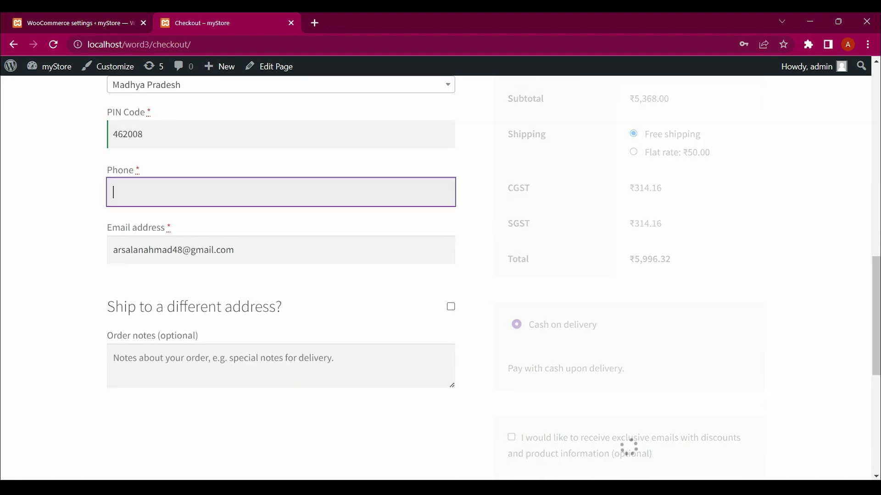
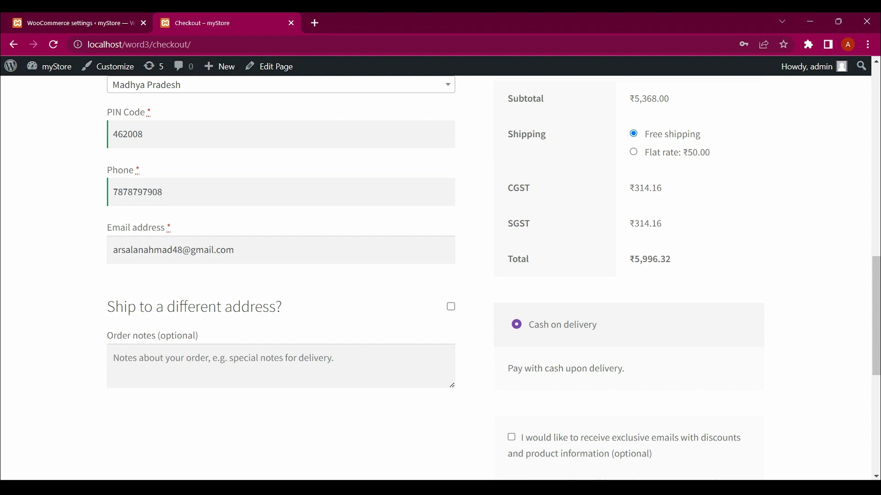
{"action": "scroll", "coordinate": [493, 277], "scroll_direction": "up", "scroll_amount": 1}
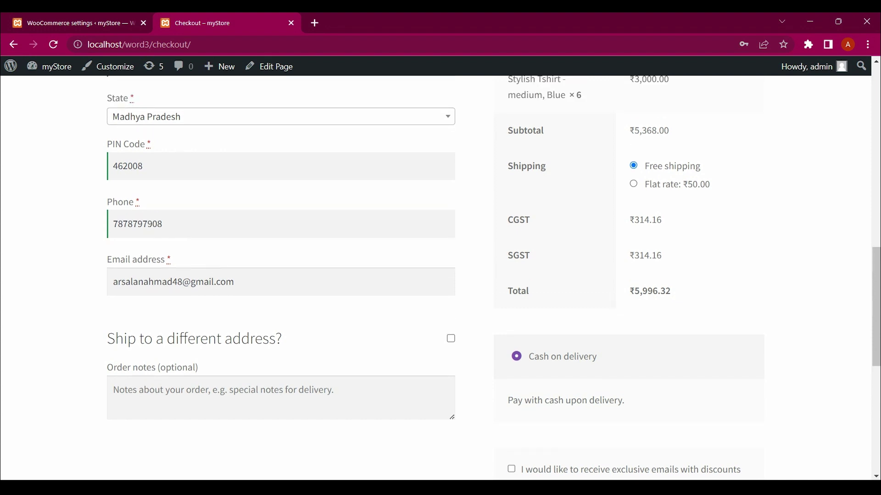
Scroll through the checkout form to review the filled-in billing details
{"action": "scroll", "coordinate": [493, 278], "scroll_direction": "down", "scroll_amount": 2}
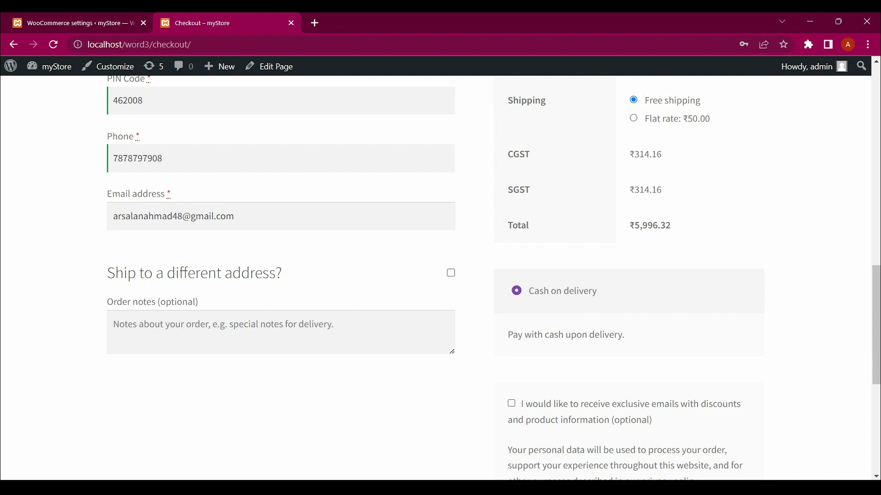
{"action": "scroll", "coordinate": [493, 277], "scroll_direction": "up", "scroll_amount": 1}
{"action": "scroll", "coordinate": [493, 277], "scroll_direction": "up", "scroll_amount": 3}
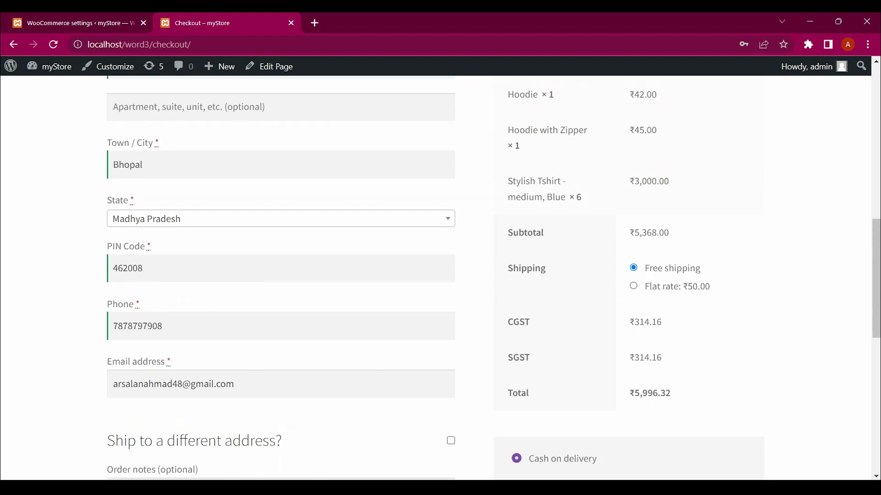
{"action": "scroll", "coordinate": [493, 277], "scroll_direction": "down", "scroll_amount": 2}
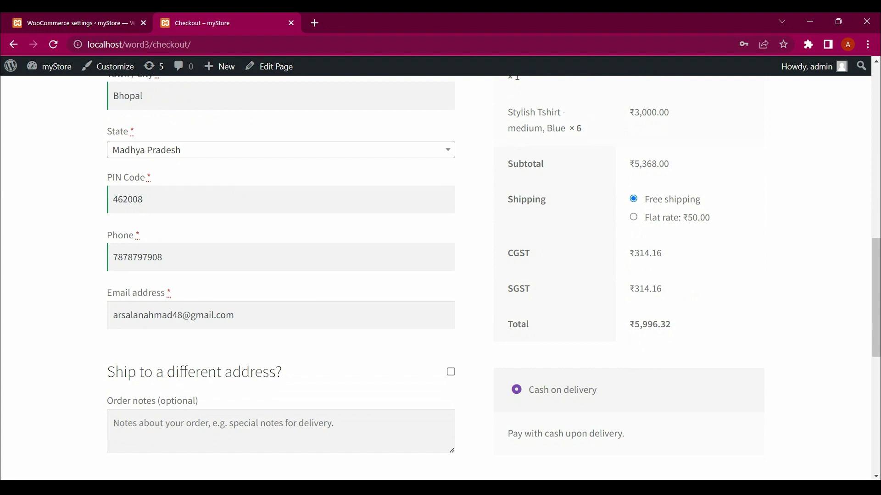
{"action": "scroll", "coordinate": [493, 276], "scroll_direction": "down", "scroll_amount": 2}
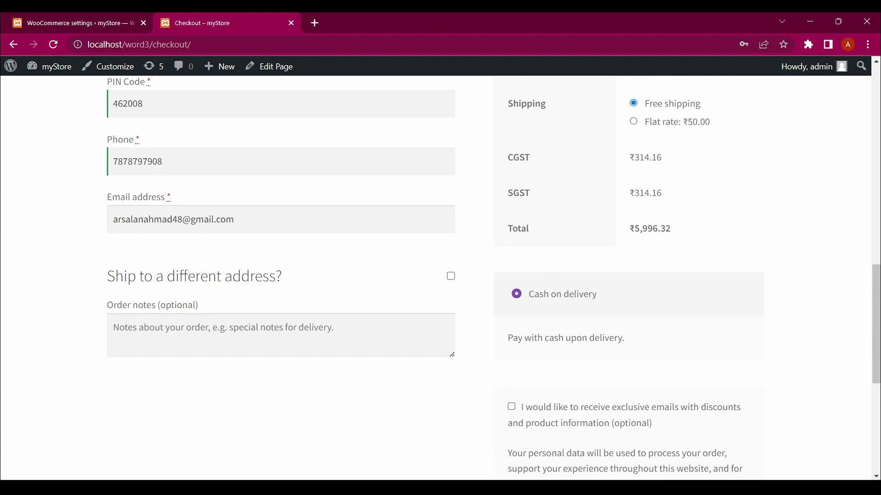
{"action": "scroll", "coordinate": [493, 276], "scroll_direction": "up", "scroll_amount": 3}
{"action": "scroll", "coordinate": [493, 276], "scroll_direction": "down", "scroll_amount": 3}
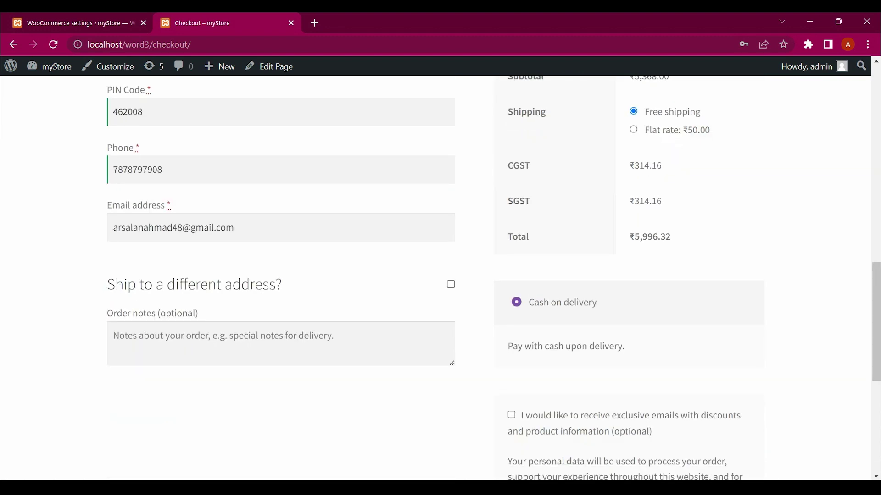
{"action": "scroll", "coordinate": [493, 277], "scroll_direction": "up", "scroll_amount": 9}
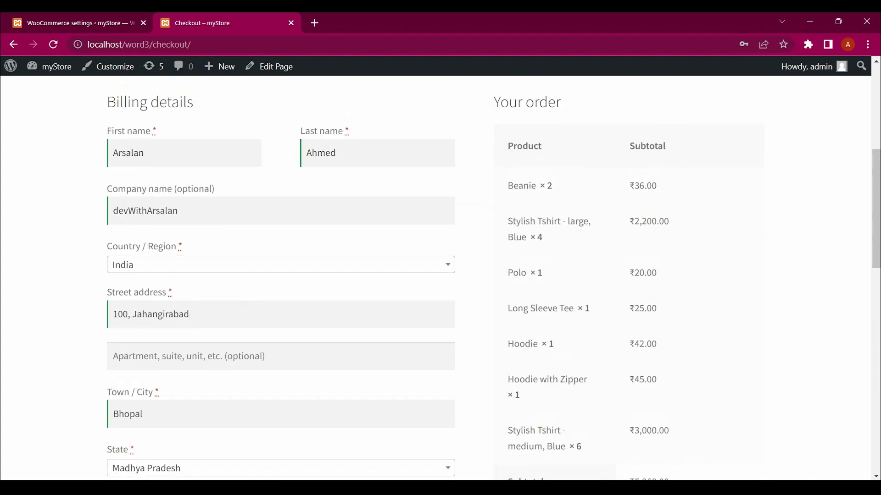
{"action": "scroll", "coordinate": [493, 276], "scroll_direction": "down", "scroll_amount": 8}
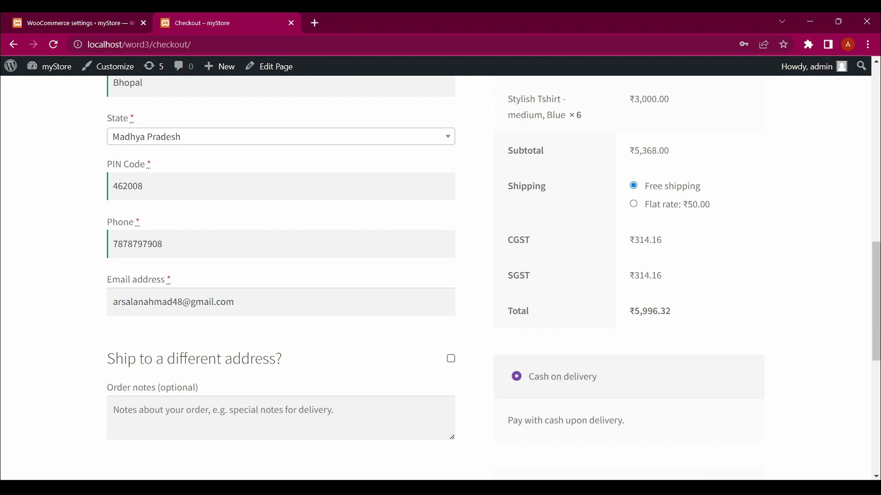
{"action": "scroll", "coordinate": [493, 276], "scroll_direction": "down", "scroll_amount": 2}
Type the order note 'Place my order', correcting the typos
{"action": "left_click", "coordinate": [281, 311]}
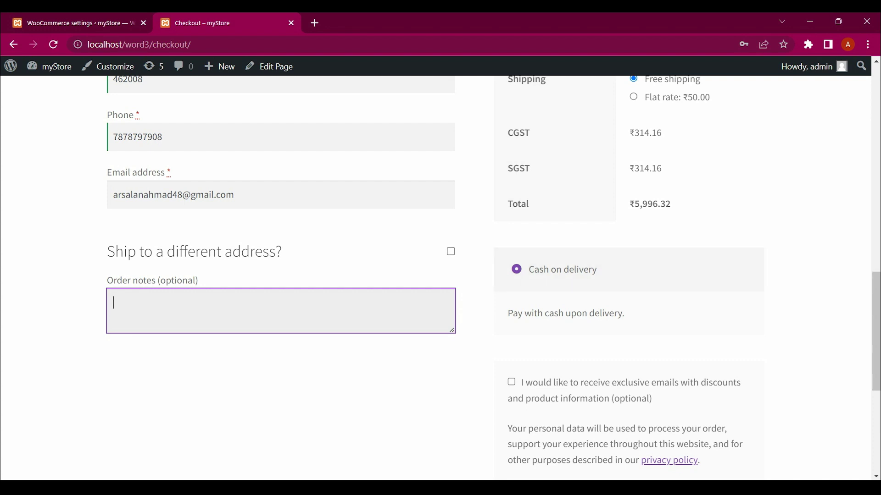
{"action": "scroll", "coordinate": [440, 275], "scroll_direction": "down", "scroll_amount": 3}
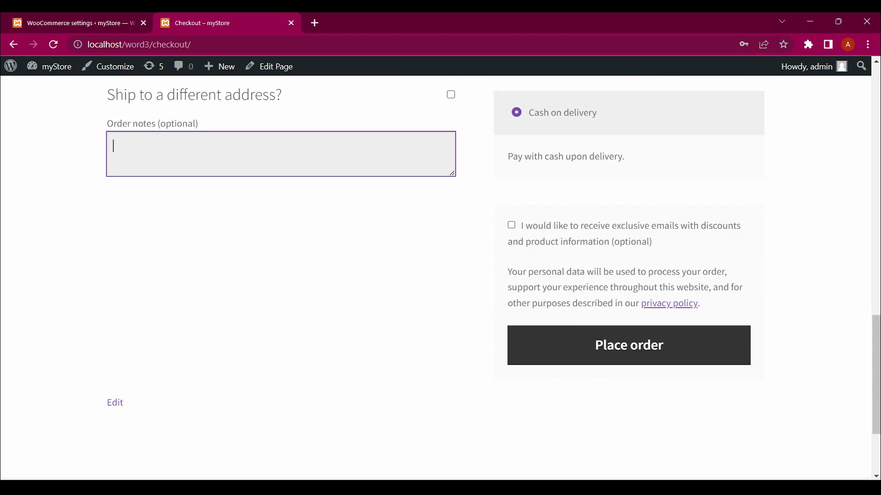
{"action": "scroll", "coordinate": [440, 276], "scroll_direction": "up", "scroll_amount": 2}
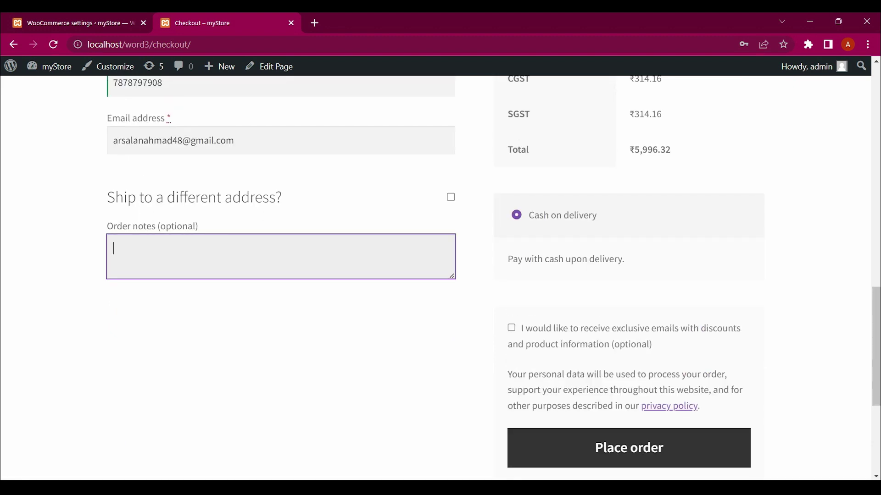
{"action": "type", "text": "P"}
{"action": "key", "text": "BackSpace"}
{"action": "type", "text": "Place my ort"}
{"action": "key", "text": "BackSpace"}
{"action": "type", "text": "der"}
{"action": "scroll", "coordinate": [629, 380], "scroll_direction": "down", "scroll_amount": 2}
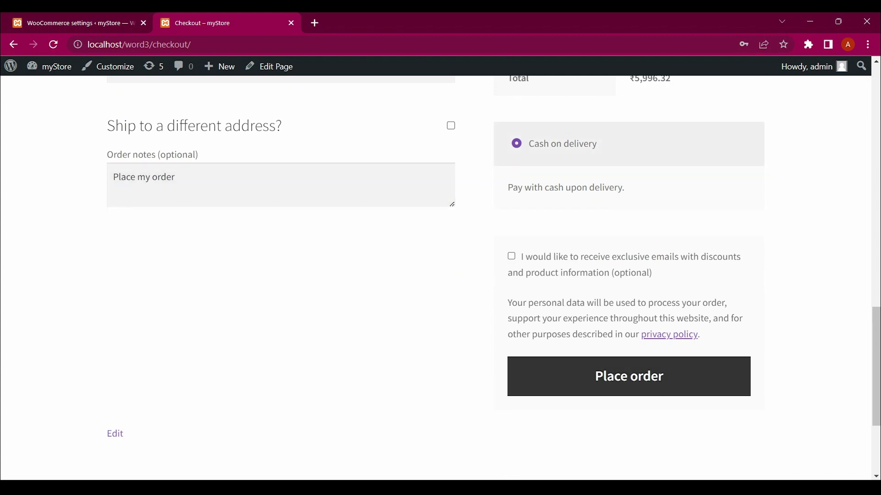
Place the ₹5,996.32 cash-on-delivery order and decline Chrome's offer to save the address
{"action": "key", "text": "Home"}
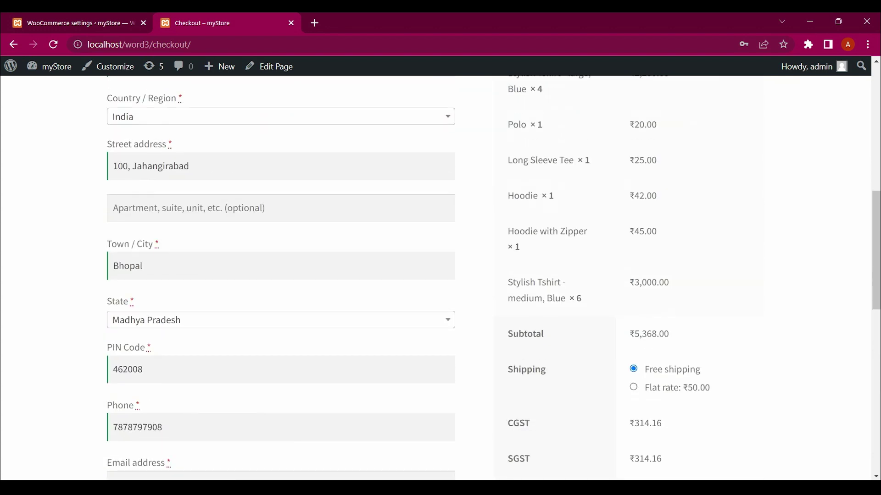
{"action": "key", "text": "Page_Down"}
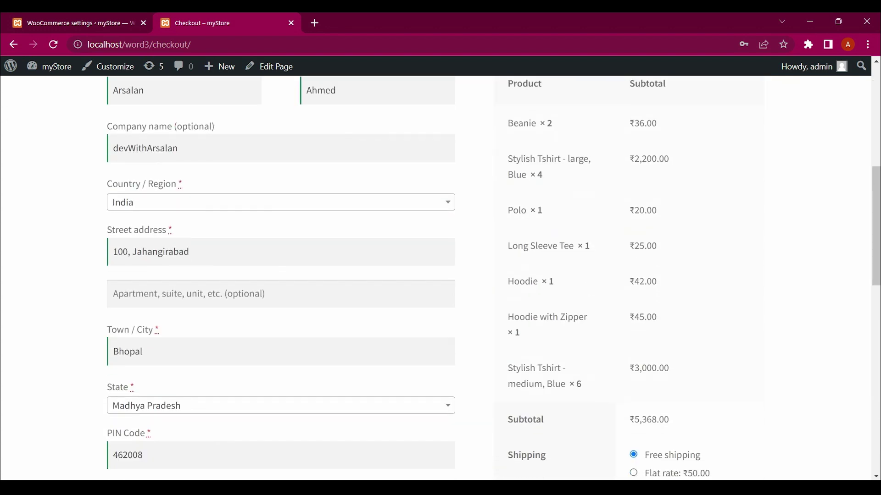
{"action": "key", "text": "End"}
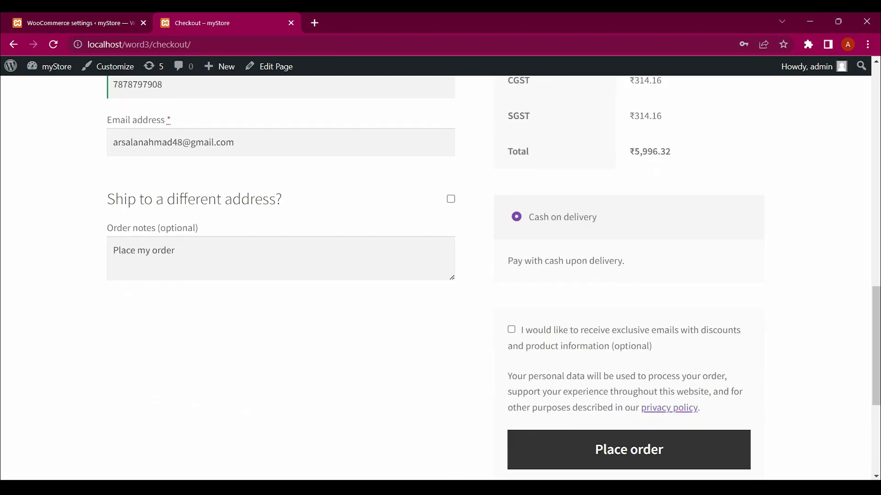
{"action": "key", "text": "Return"}
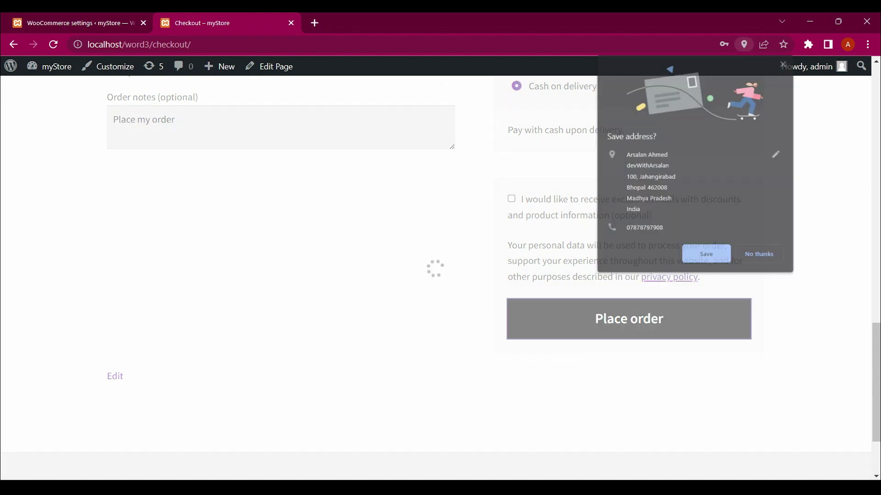
{"action": "key", "text": "Escape"}
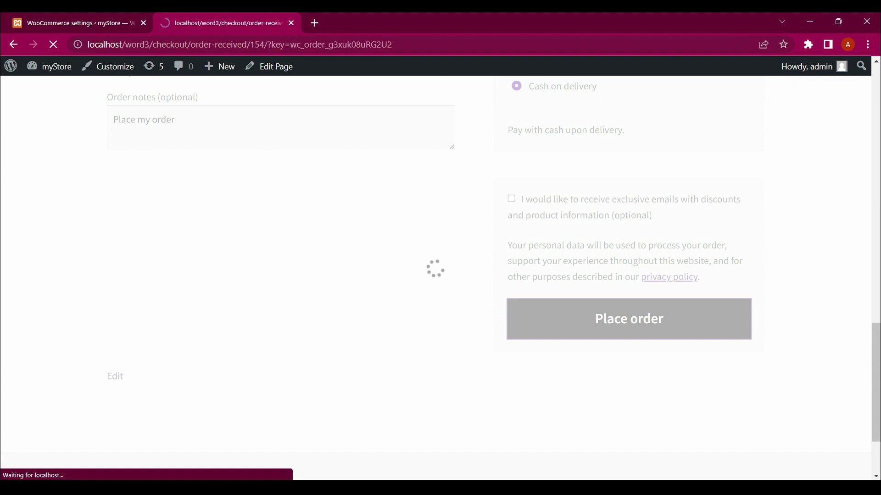
Highlight order number 154, its date, the customer e-mail and the ₹5,996.32 total
{"action": "scroll", "coordinate": [436, 275], "scroll_direction": "down", "scroll_amount": 1}
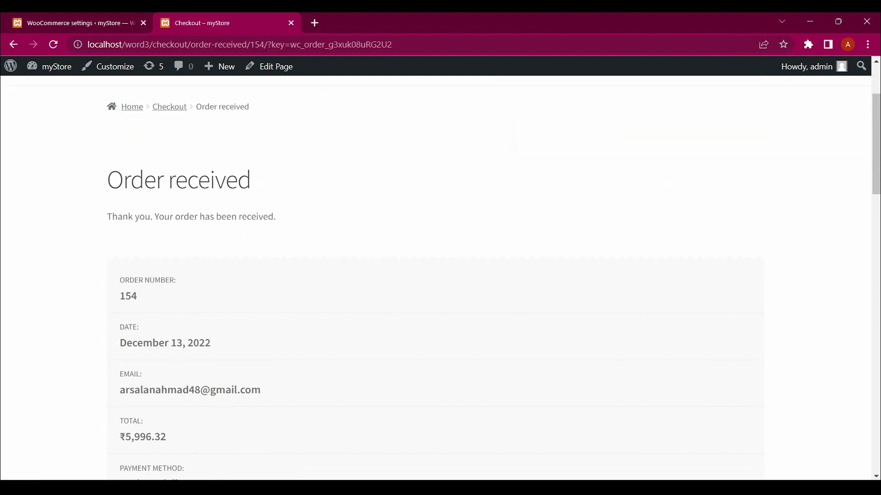
{"action": "scroll", "coordinate": [436, 275], "scroll_direction": "down", "scroll_amount": 3}
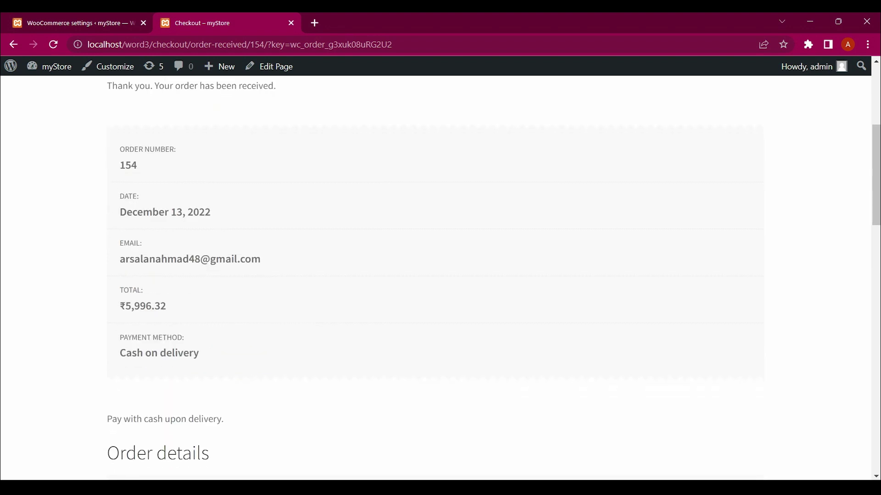
{"action": "double_click", "coordinate": [128, 165]}
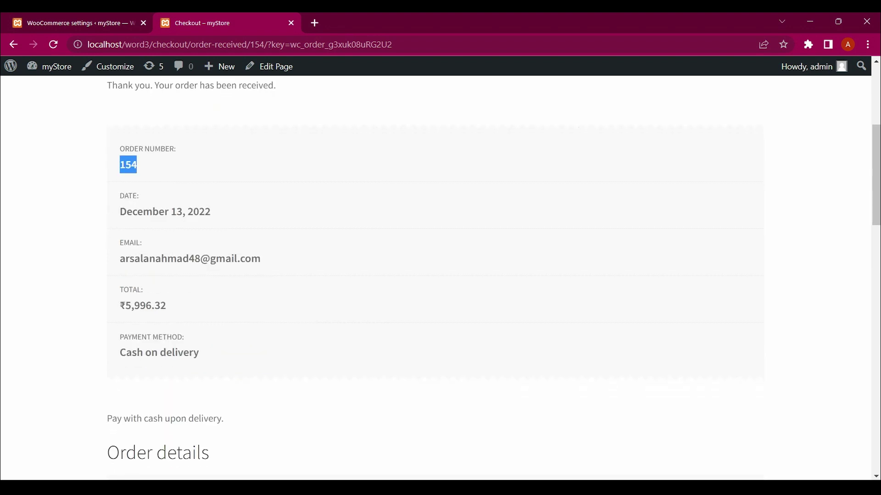
{"action": "key", "text": "shift+Up"}
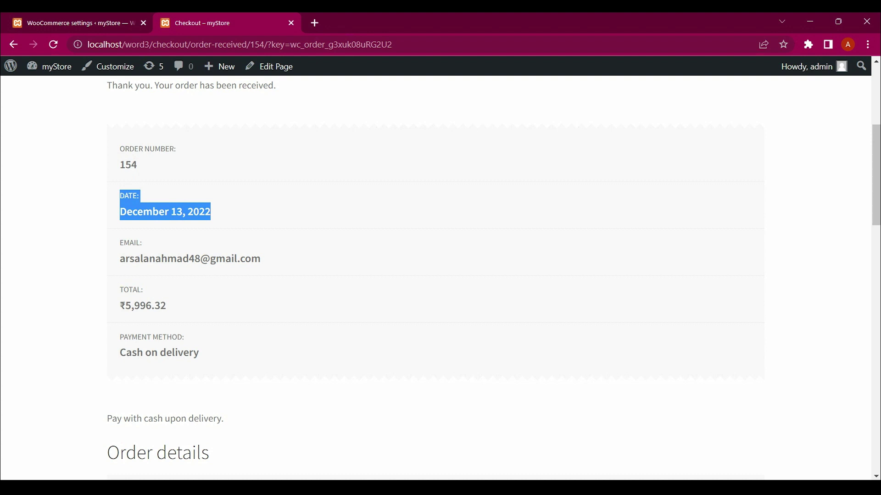
{"action": "key", "text": "shift+Down"}
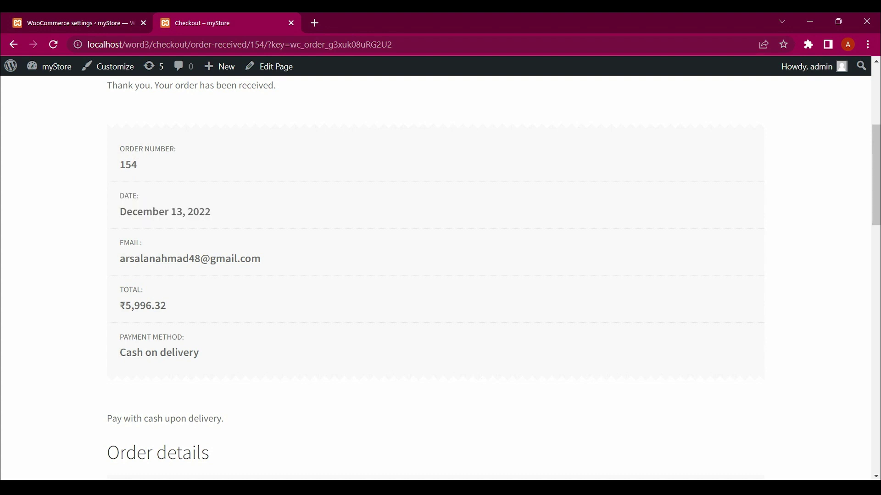
{"action": "left_click_drag", "start_coordinate": [140, 259], "coordinate": [260, 259]}
{"action": "left_click_drag", "start_coordinate": [166, 306], "coordinate": [119, 306]}
{"action": "left_click_drag", "start_coordinate": [200, 352], "coordinate": [119, 353]}
Highlight the ordered items and both addresses, then return to the WooCommerce settings tab
{"action": "scroll", "coordinate": [120, 352], "scroll_direction": "down", "scroll_amount": 4}
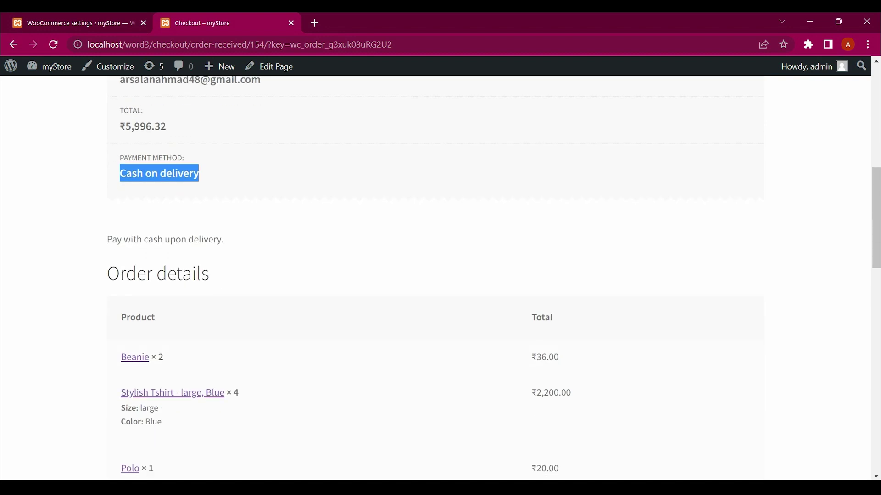
{"action": "scroll", "coordinate": [435, 275], "scroll_direction": "down", "scroll_amount": 2}
{"action": "scroll", "coordinate": [436, 275], "scroll_direction": "down", "scroll_amount": 12}
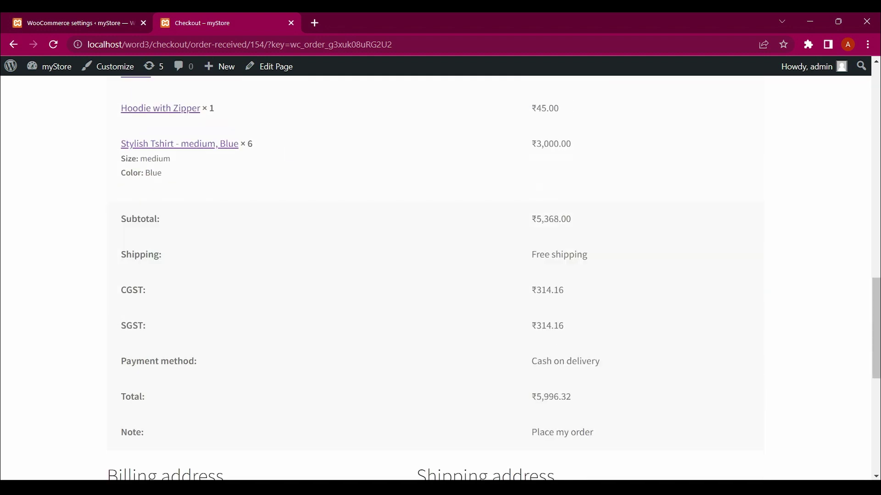
{"action": "scroll", "coordinate": [436, 275], "scroll_direction": "down", "scroll_amount": 2}
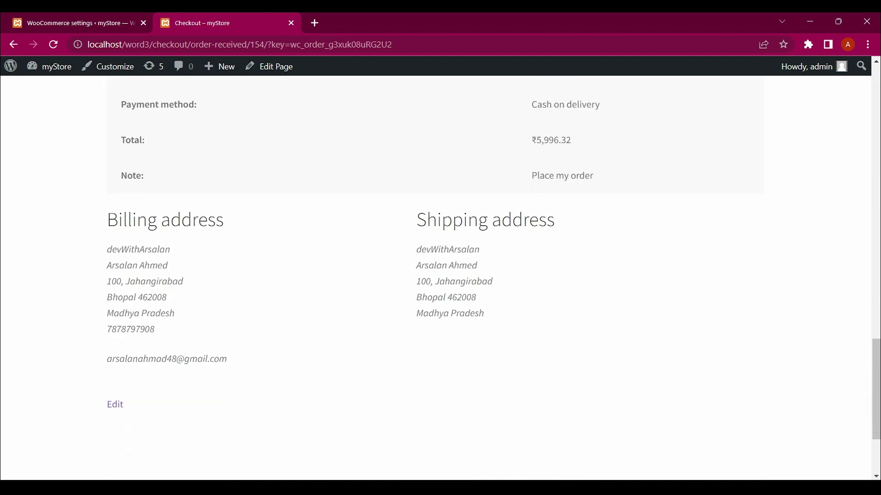
{"action": "left_click_drag", "start_coordinate": [484, 314], "coordinate": [124, 78]}
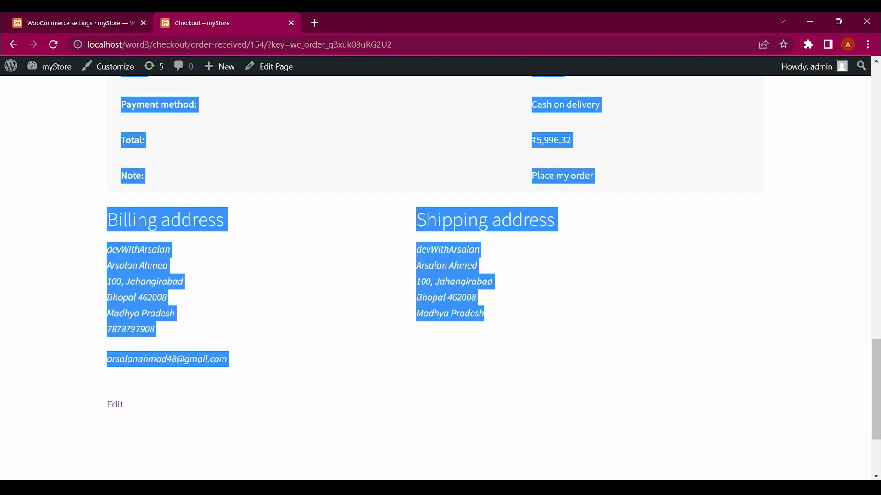
{"action": "scroll", "coordinate": [436, 276], "scroll_direction": "down", "scroll_amount": 1}
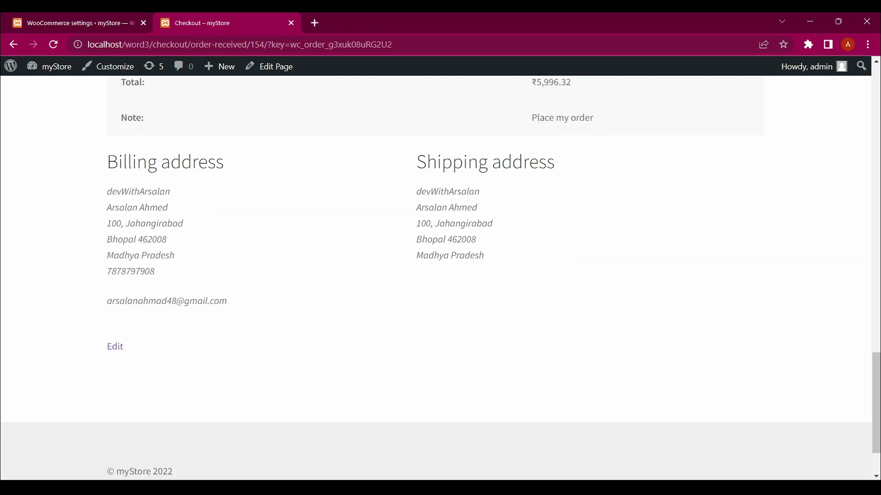
{"action": "scroll", "coordinate": [440, 276], "scroll_direction": "up", "scroll_amount": 5}
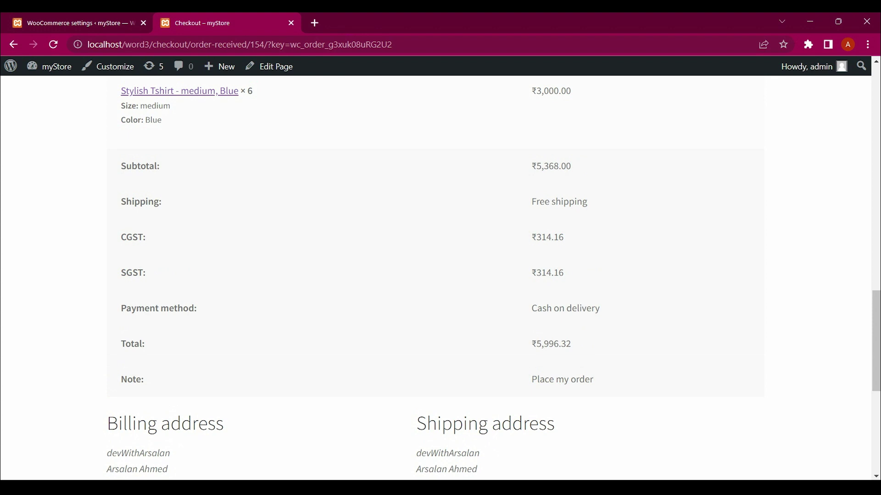
{"action": "scroll", "coordinate": [441, 275], "scroll_direction": "up", "scroll_amount": 15}
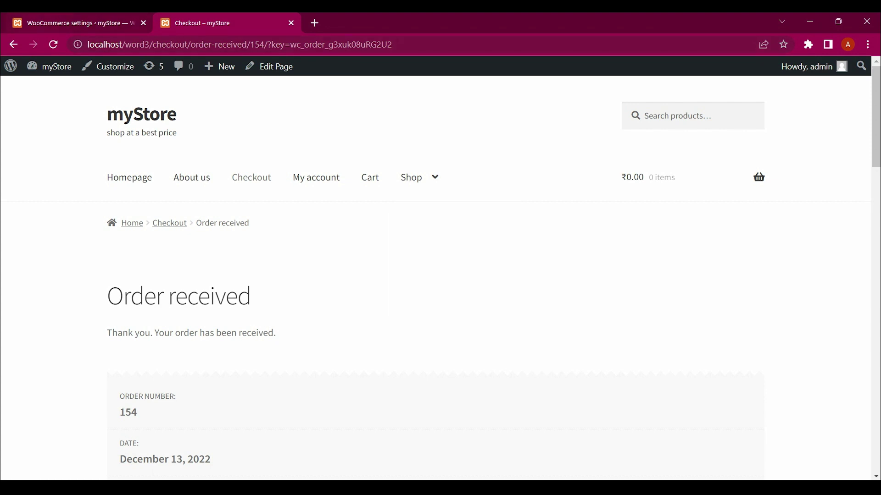
{"action": "key", "text": "ctrl+1"}
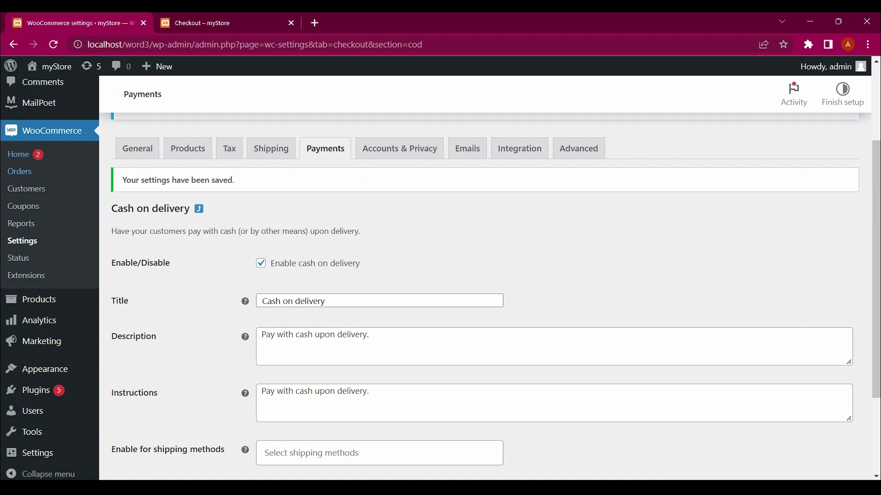
Open WooCommerce Orders and find order #154 as Processing for ₹5,996.32 via Cash on delivery
{"action": "left_click", "coordinate": [20, 171]}
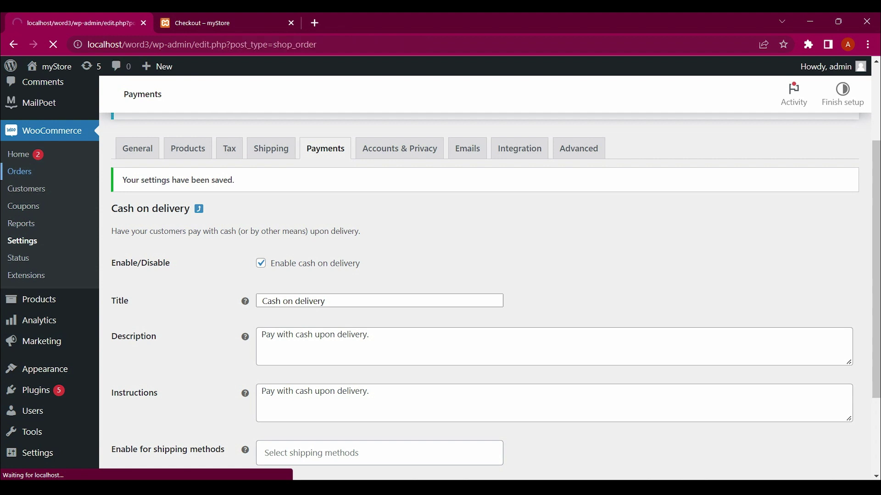
{"action": "scroll", "coordinate": [37, 205], "scroll_direction": "down", "scroll_amount": 3}
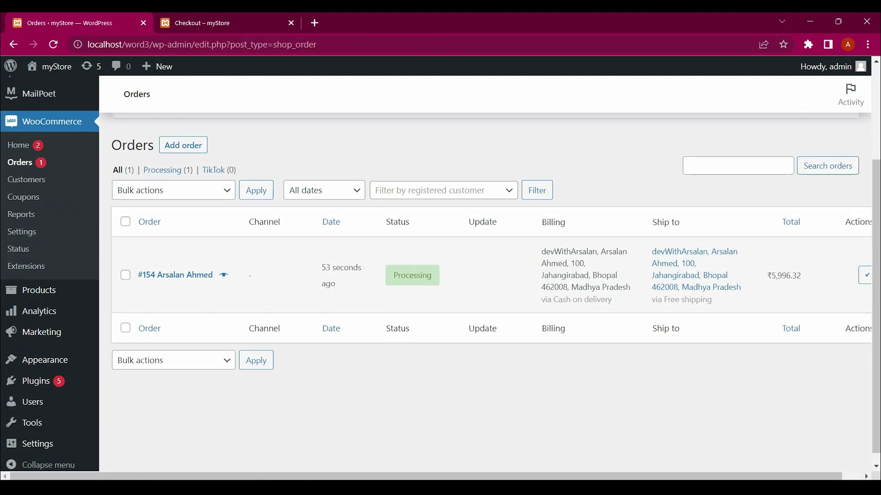
{"action": "scroll", "coordinate": [458, 275], "scroll_direction": "down", "scroll_amount": 1}
{"action": "scroll", "coordinate": [459, 275], "scroll_direction": "right", "scroll_amount": 1}
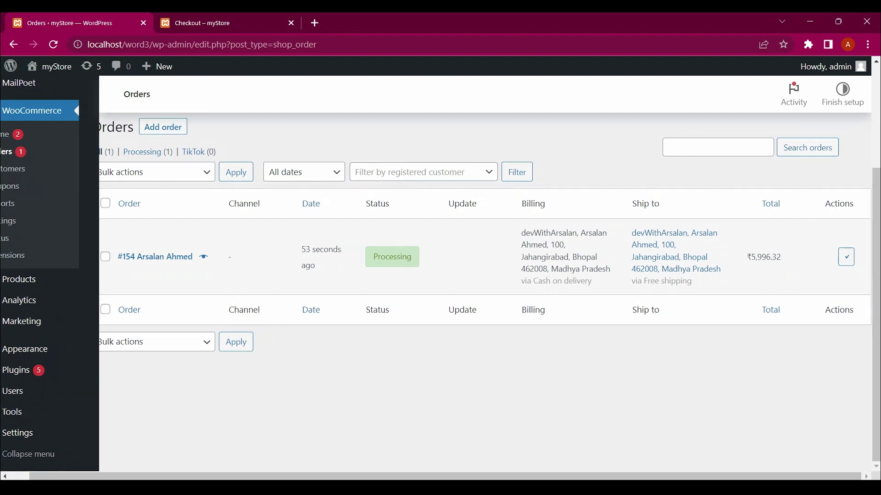
{"action": "scroll", "coordinate": [458, 275], "scroll_direction": "left", "scroll_amount": 1}
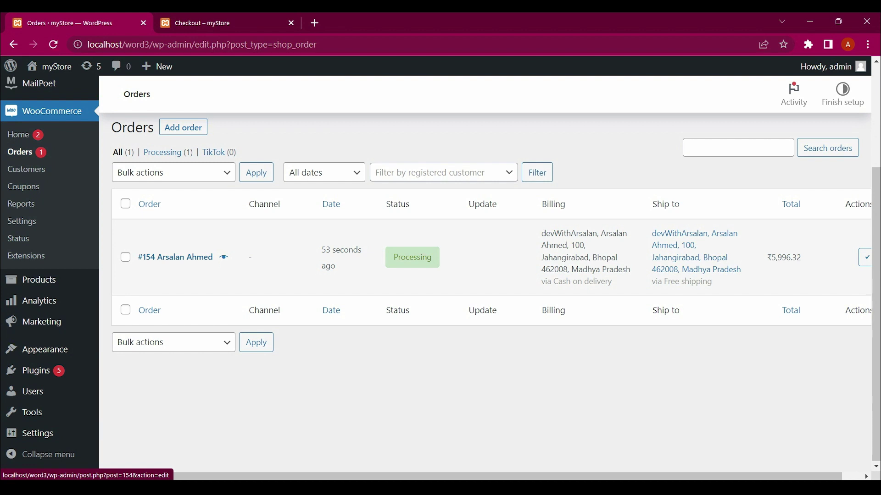
Open order #154's edit screen and look over its details
{"action": "left_click", "coordinate": [175, 257]}
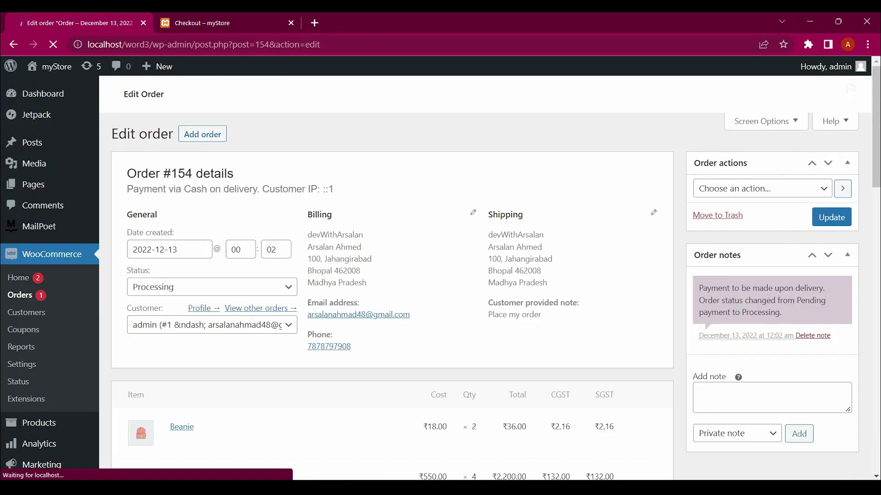
{"action": "scroll", "coordinate": [441, 275], "scroll_direction": "down", "scroll_amount": 3}
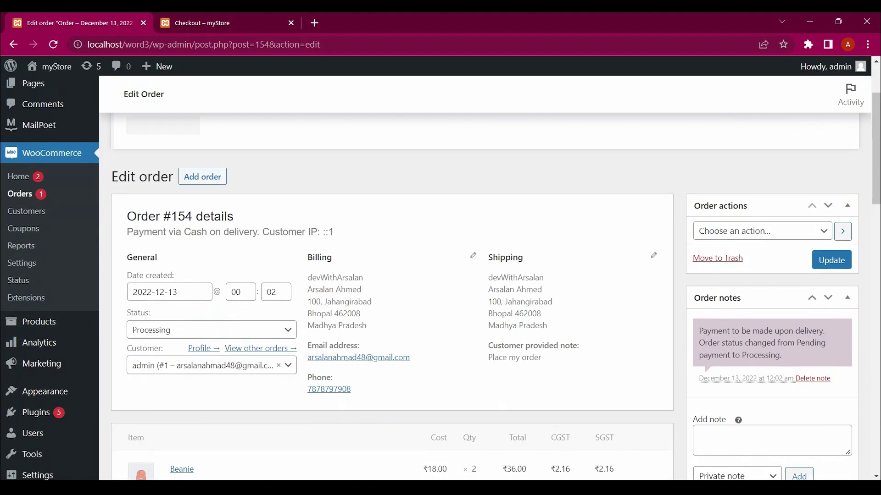
{"action": "scroll", "coordinate": [440, 275], "scroll_direction": "down", "scroll_amount": 3}
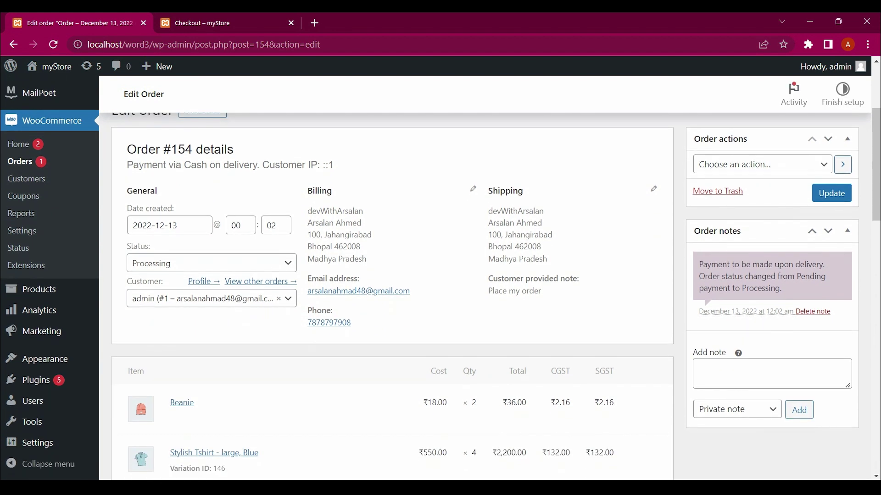
{"action": "scroll", "coordinate": [440, 275], "scroll_direction": "down", "scroll_amount": 4}
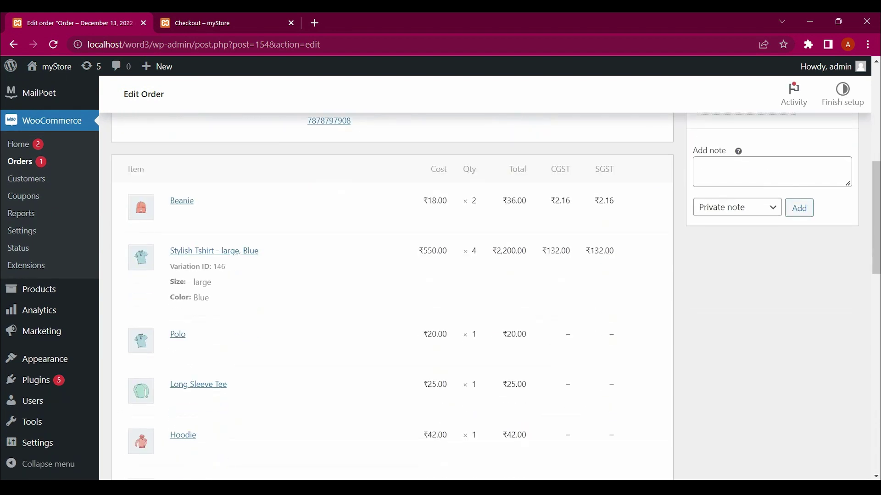
{"action": "scroll", "coordinate": [440, 276], "scroll_direction": "up", "scroll_amount": 6}
{"action": "scroll", "coordinate": [440, 275], "scroll_direction": "down", "scroll_amount": 1}
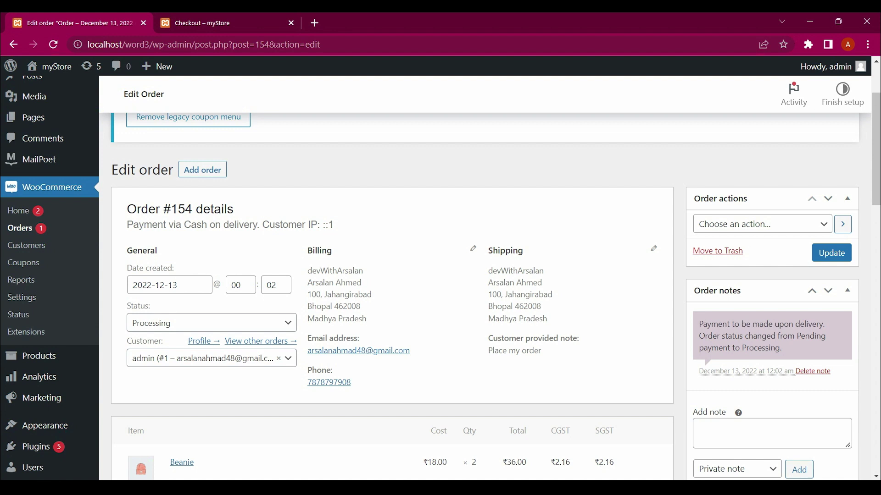
Change order #154's status to Completed and save it with Update
{"action": "left_click", "coordinate": [211, 323]}
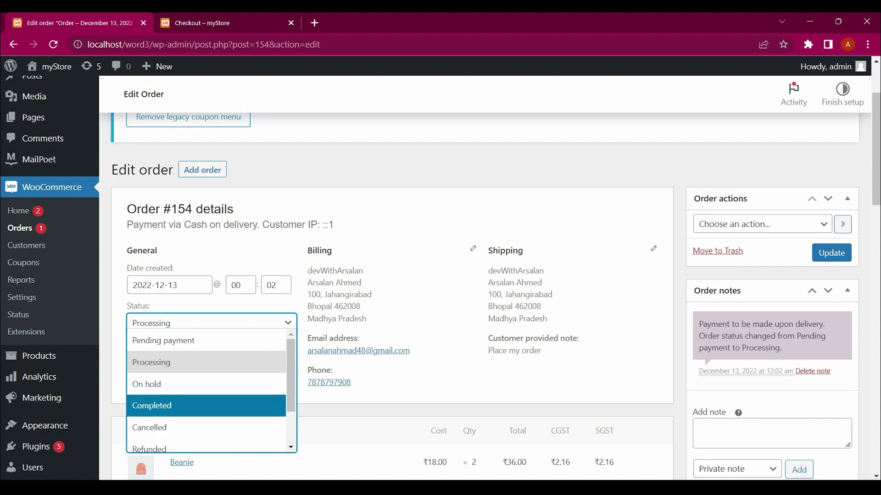
{"action": "left_click", "coordinate": [152, 405]}
{"action": "scroll", "coordinate": [491, 298], "scroll_direction": "down", "scroll_amount": 10}
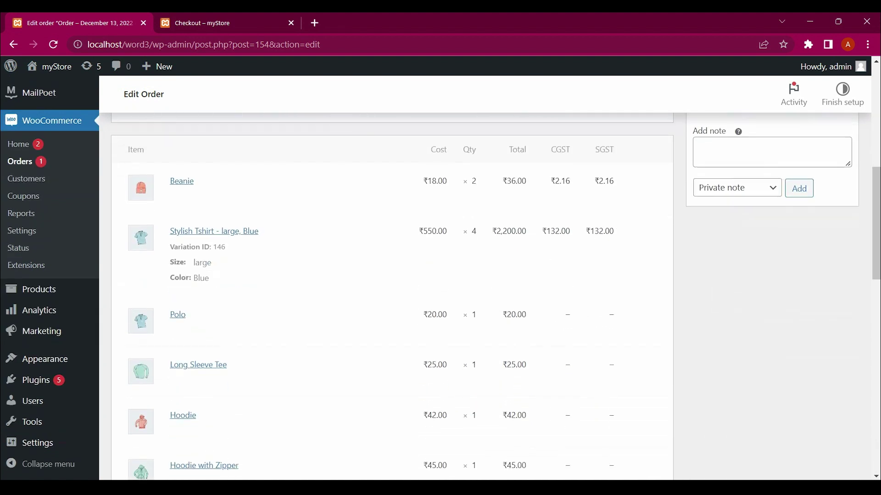
{"action": "scroll", "coordinate": [486, 275], "scroll_direction": "up", "scroll_amount": 10}
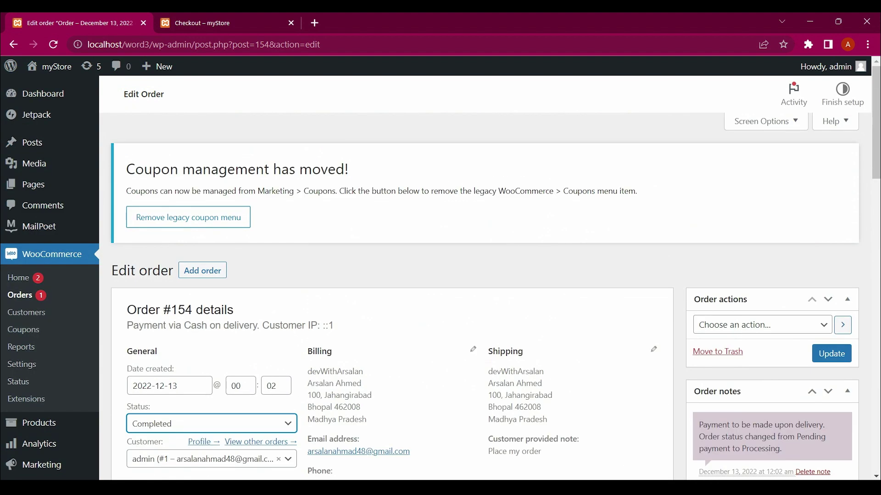
{"action": "left_click", "coordinate": [831, 354]}
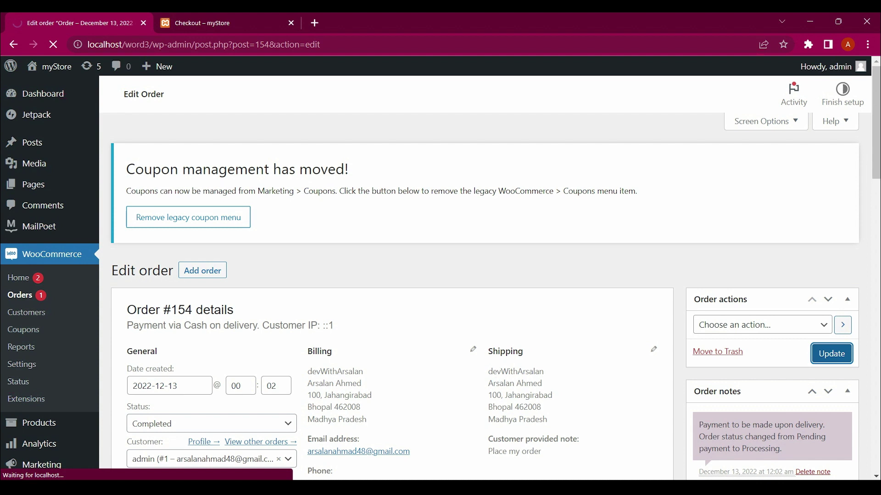
{"action": "scroll", "coordinate": [486, 275], "scroll_direction": "down", "scroll_amount": 2}
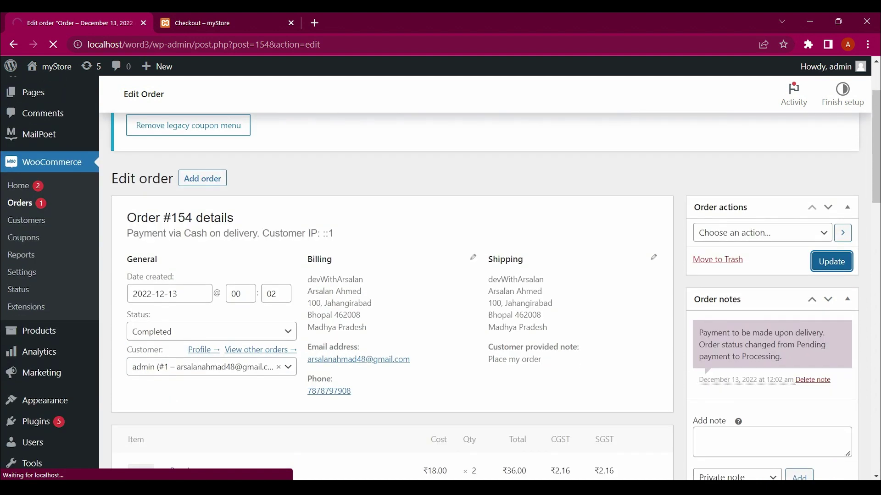
{"action": "scroll", "coordinate": [486, 275], "scroll_direction": "down", "scroll_amount": 1}
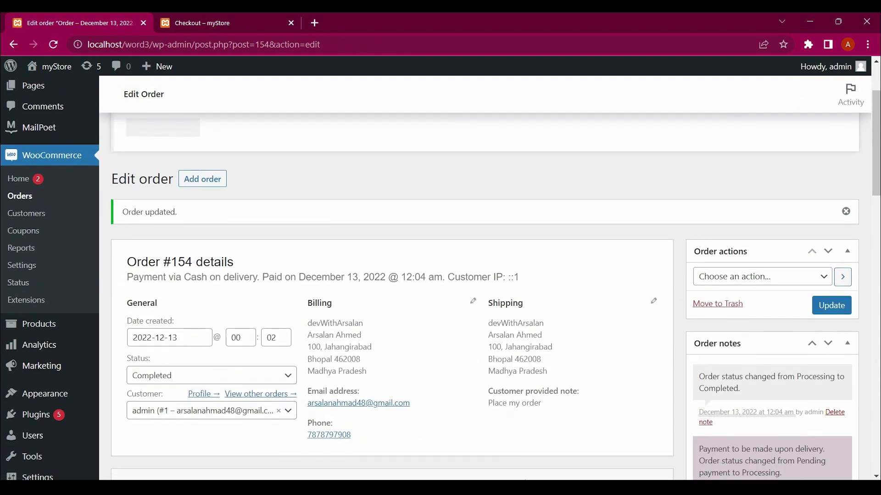
Review the status choices, keeping order #154 set to Completed
{"action": "left_click", "coordinate": [211, 376]}
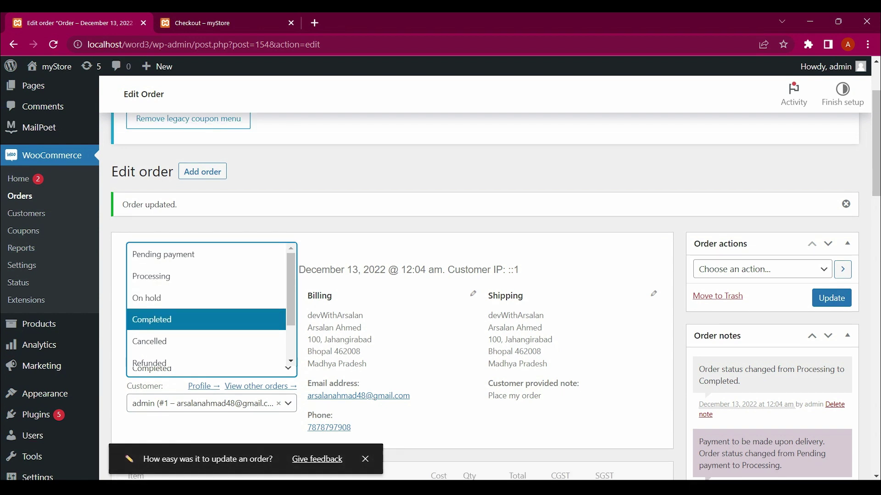
{"action": "scroll", "coordinate": [206, 308], "scroll_direction": "down", "scroll_amount": 1}
{"action": "scroll", "coordinate": [207, 307], "scroll_direction": "down", "scroll_amount": 1}
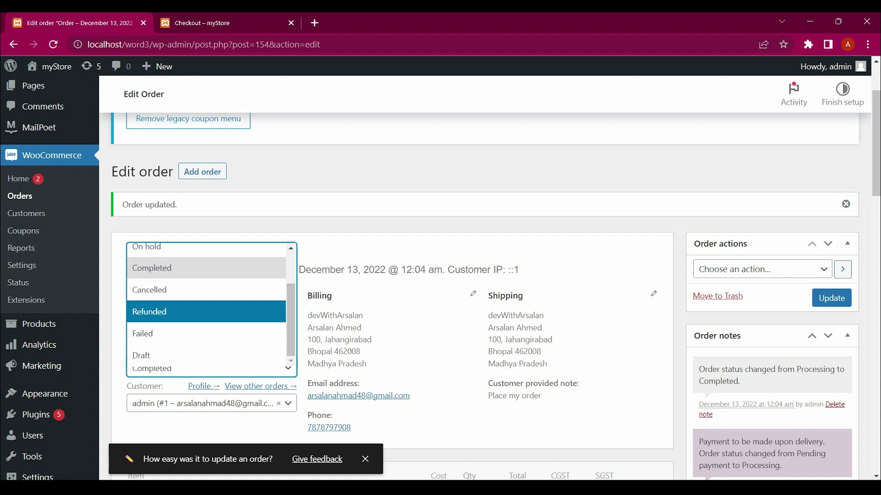
{"action": "left_click", "coordinate": [151, 268]}
{"action": "scroll", "coordinate": [206, 275], "scroll_direction": "down", "scroll_amount": 5}
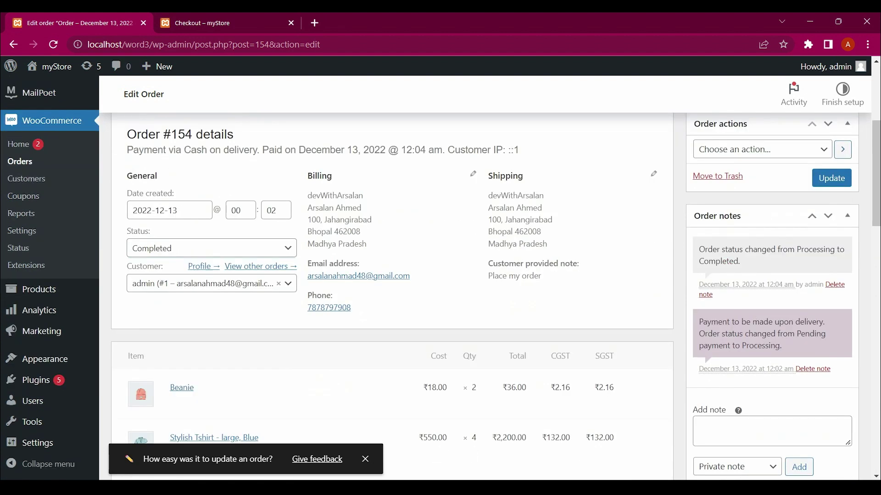
{"action": "scroll", "coordinate": [495, 296], "scroll_direction": "down", "scroll_amount": 1}
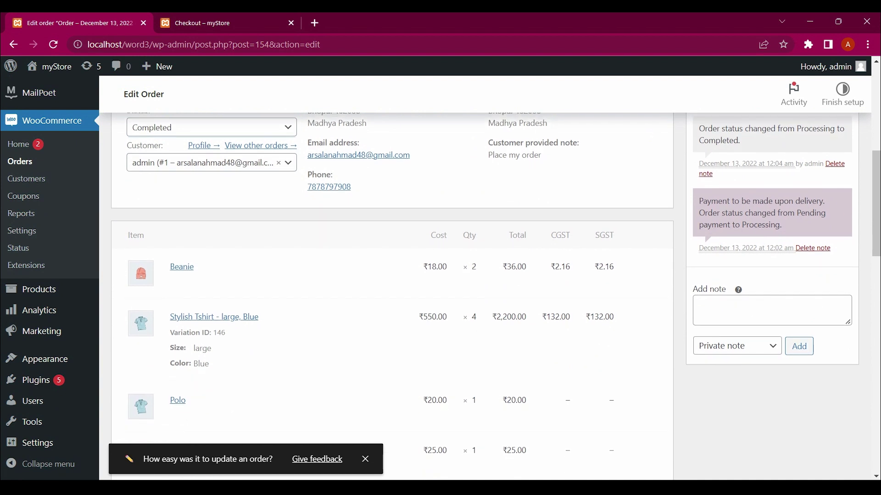
{"action": "scroll", "coordinate": [486, 293], "scroll_direction": "up", "scroll_amount": 1}
{"action": "scroll", "coordinate": [486, 293], "scroll_direction": "down", "scroll_amount": 2}
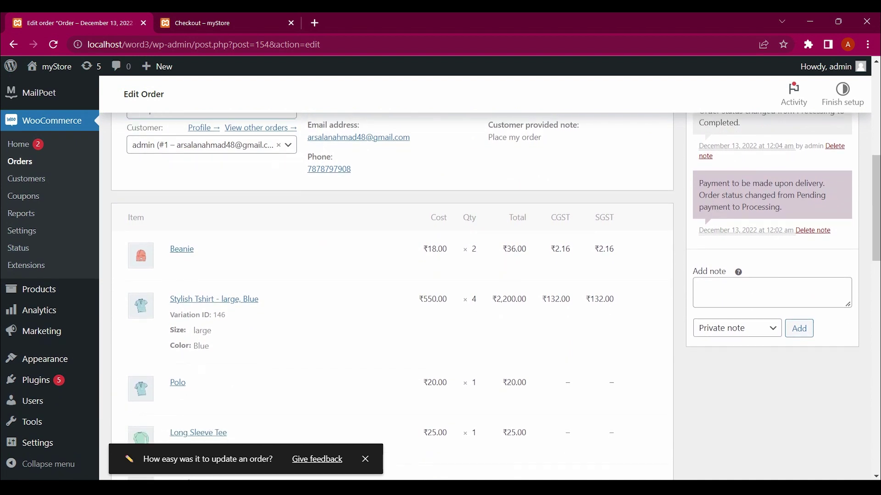
{"action": "scroll", "coordinate": [486, 293], "scroll_direction": "up", "scroll_amount": 3}
{"action": "scroll", "coordinate": [486, 293], "scroll_direction": "up", "scroll_amount": 4}
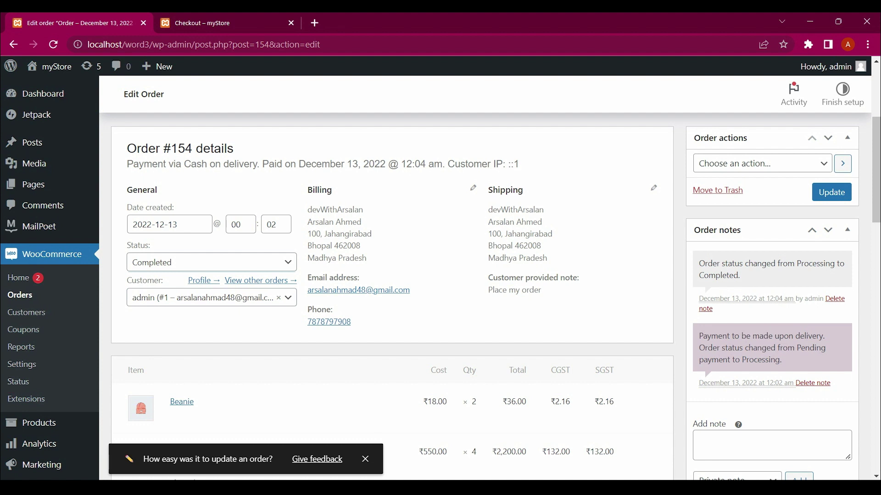
Browse the Order actions list without choosing one, then switch to the order-received tab
{"action": "left_click", "coordinate": [762, 164]}
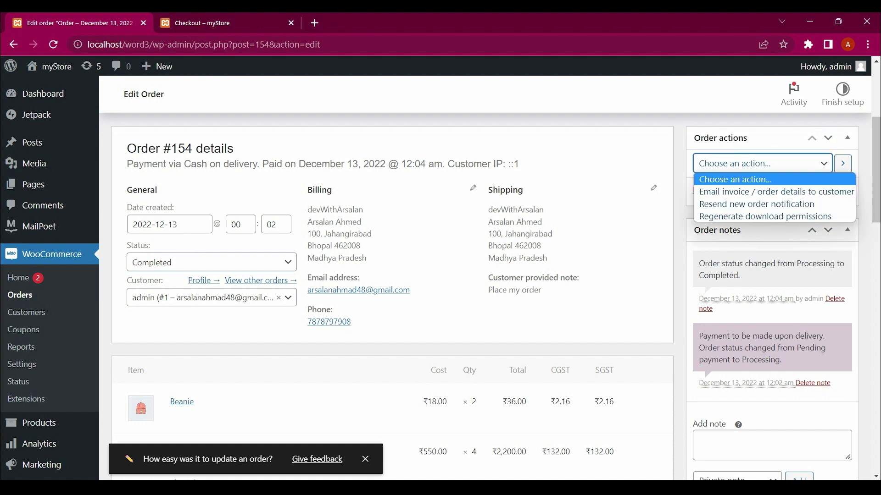
{"action": "key", "text": "Down"}
{"action": "key", "text": "Down"}
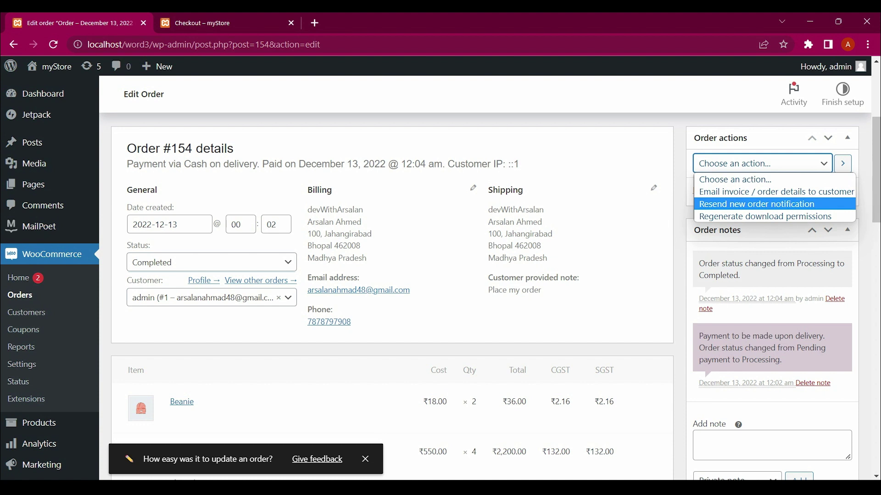
{"action": "key", "text": "Down"}
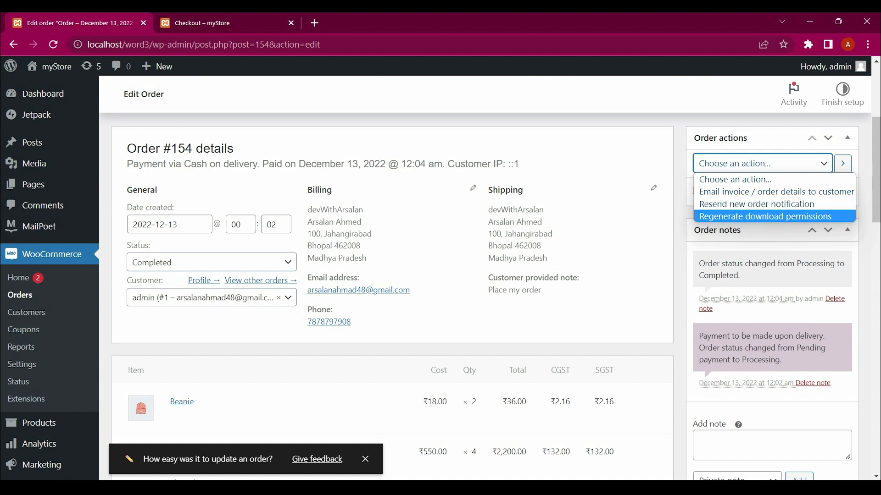
{"action": "key", "text": "Escape"}
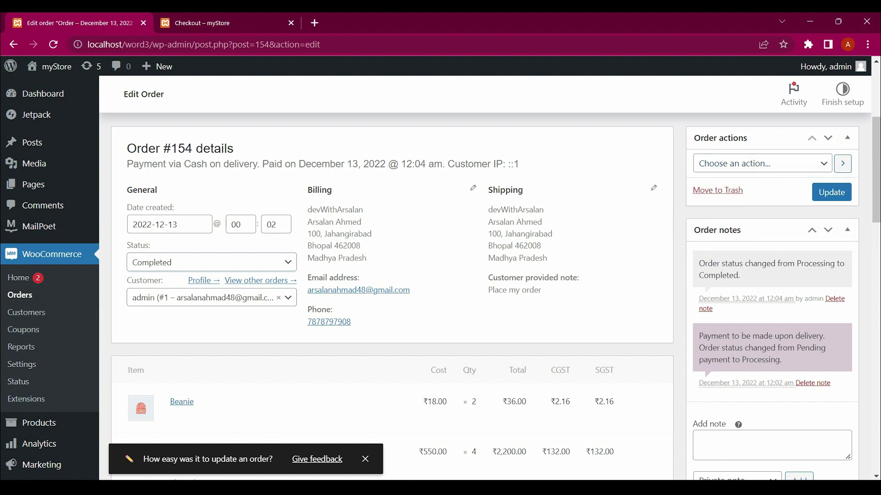
{"action": "key", "text": "ctrl+Tab"}
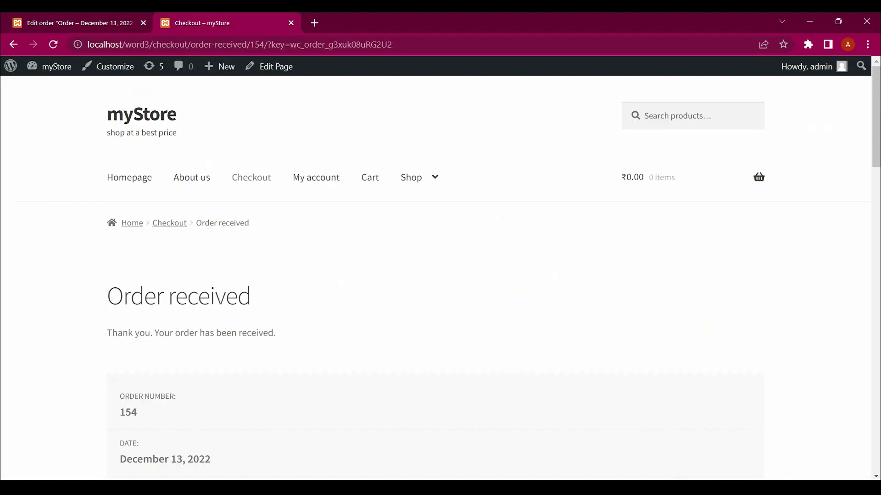
Reload the order-received page and go to the myStore homepage
{"action": "key", "text": "F5"}
{"action": "left_click", "coordinate": [141, 114]}
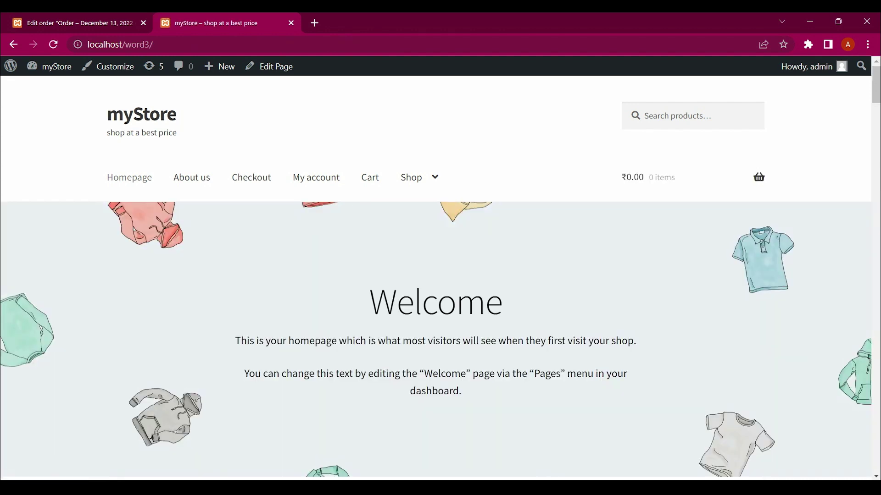
{"action": "scroll", "coordinate": [355, 183], "scroll_direction": "down", "scroll_amount": 15}
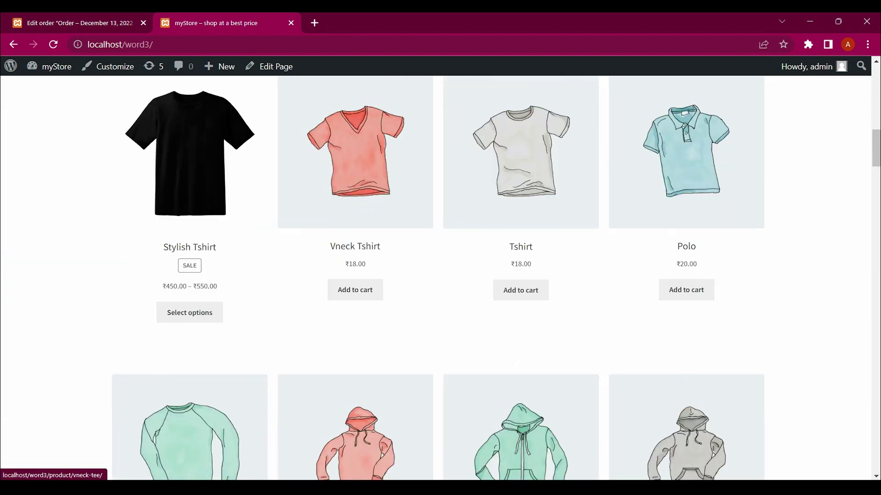
{"action": "scroll", "coordinate": [356, 183], "scroll_direction": "up", "scroll_amount": 3}
{"action": "key", "text": "ctrl+1"}
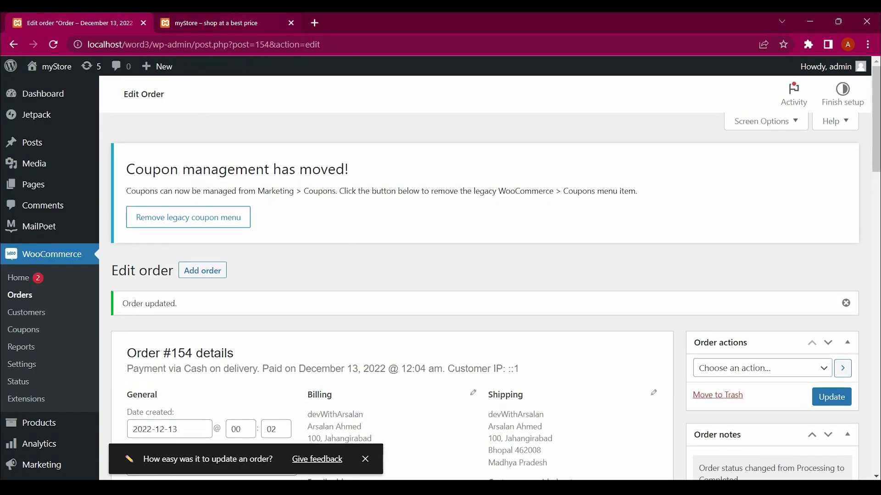
{"action": "key", "text": "ctrl+2"}
{"action": "key", "text": "Home"}
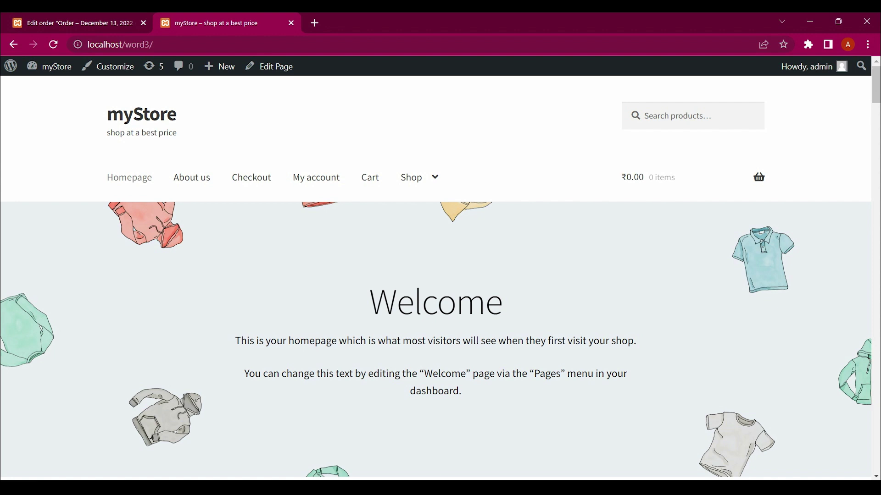
Add the Vneck Tshirt to the cart and view the cart at ₹18.00
{"action": "scroll", "coordinate": [436, 275], "scroll_direction": "down", "scroll_amount": 8}
{"action": "scroll", "coordinate": [183, 230], "scroll_direction": "down", "scroll_amount": 5}
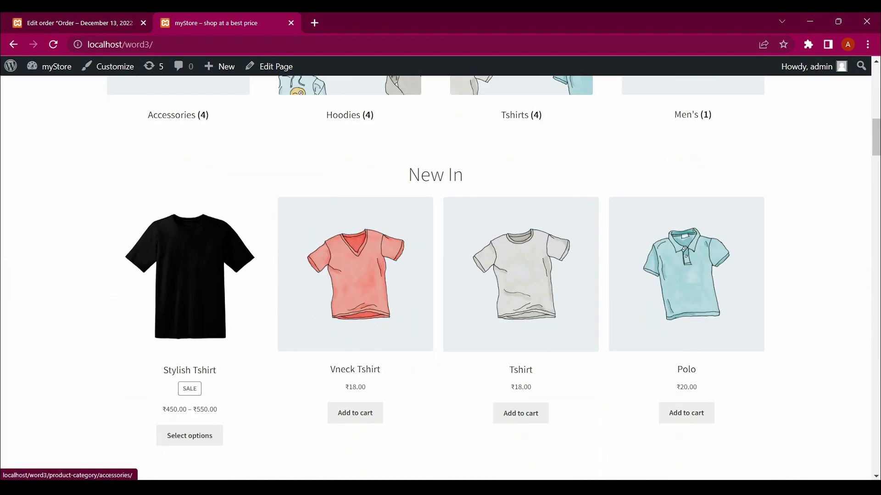
{"action": "left_click", "coordinate": [356, 401]}
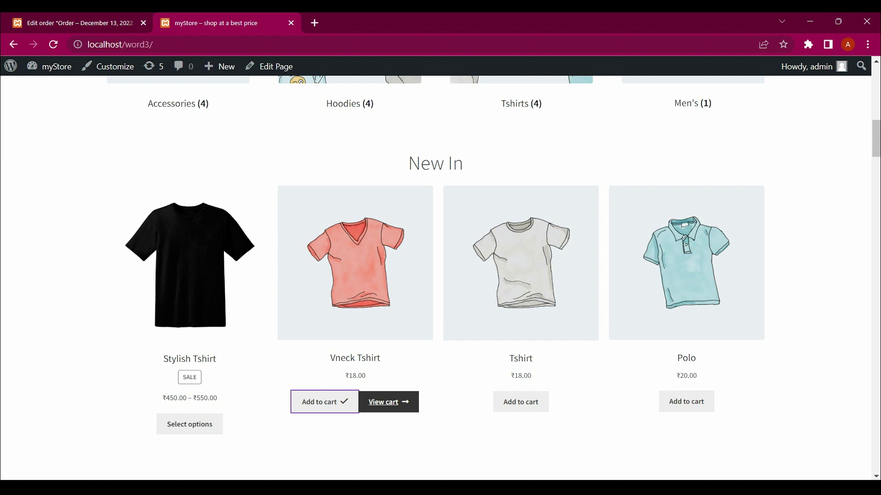
{"action": "left_click", "coordinate": [388, 402]}
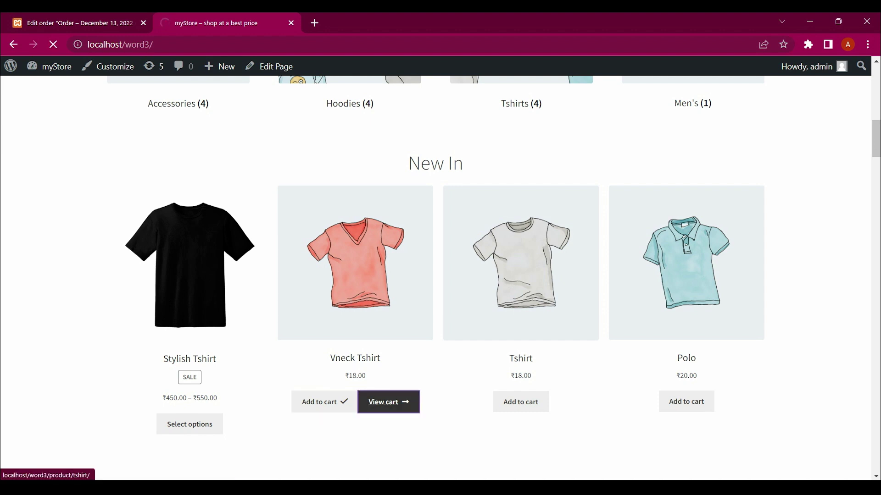
{"action": "scroll", "coordinate": [440, 275], "scroll_direction": "down", "scroll_amount": 7}
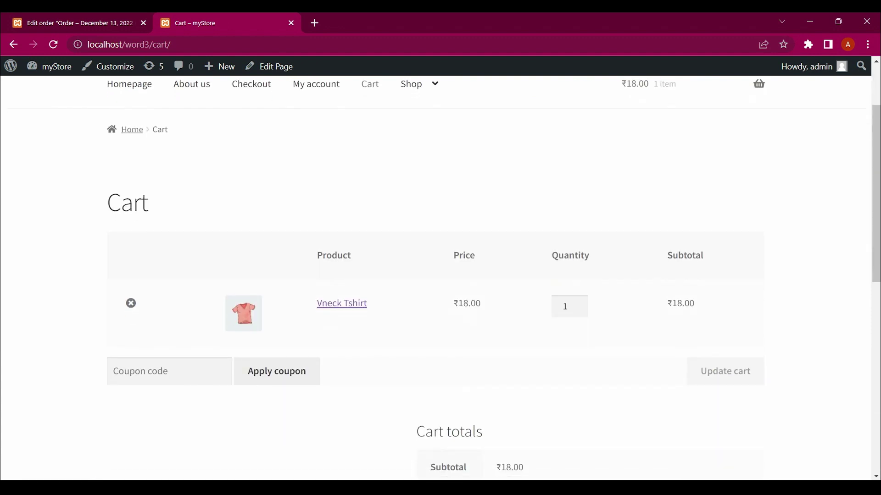
Proceed to checkout, showing ₹68.00 with ₹50.00 flat-rate shipping, then go back to the admin order tab
{"action": "scroll", "coordinate": [590, 306], "scroll_direction": "down", "scroll_amount": 2}
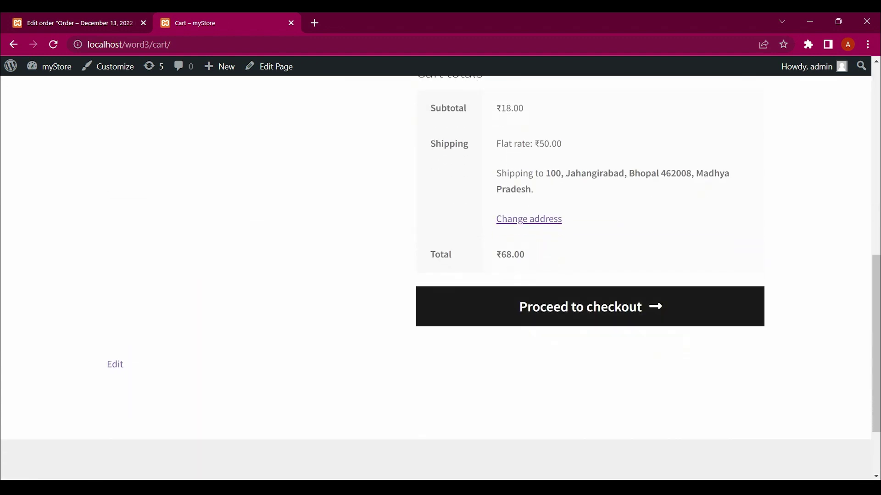
{"action": "left_click", "coordinate": [590, 307]}
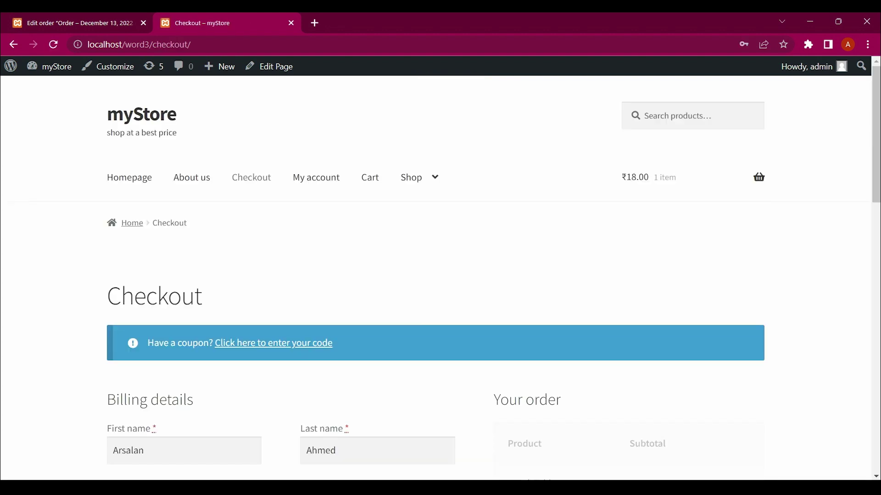
{"action": "scroll", "coordinate": [441, 275], "scroll_direction": "down", "scroll_amount": 7}
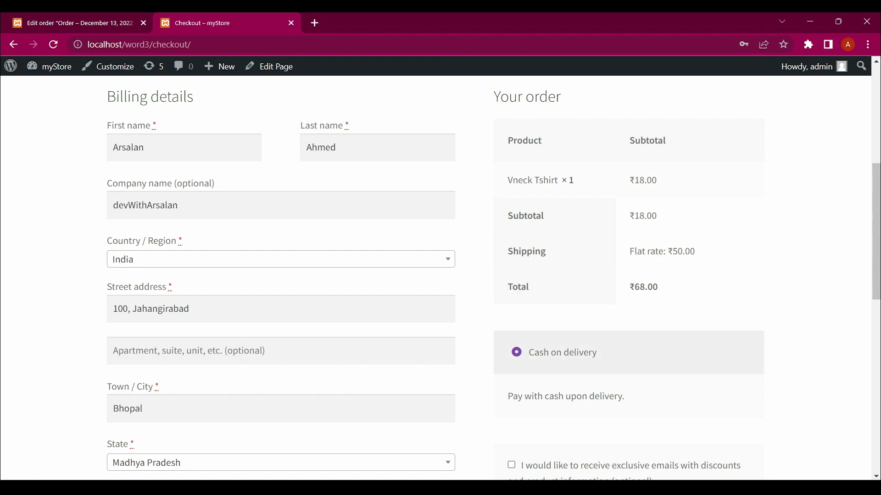
{"action": "scroll", "coordinate": [440, 275], "scroll_direction": "down", "scroll_amount": 1}
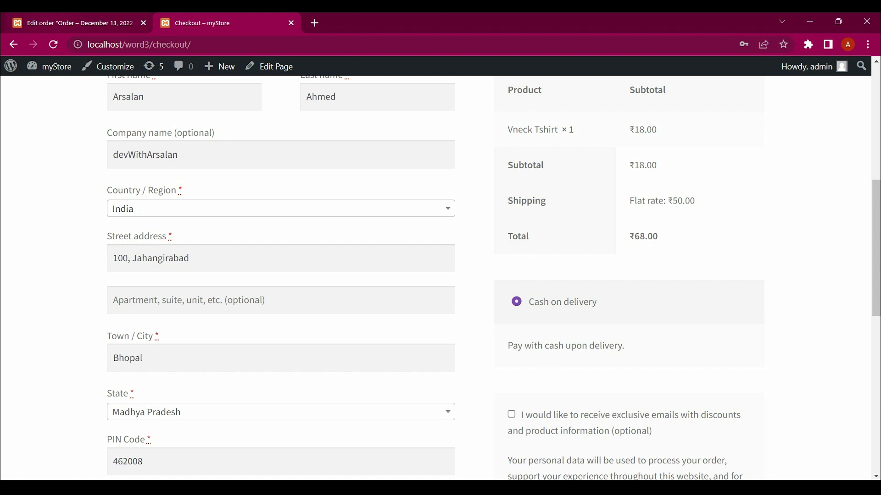
{"action": "key", "text": "ctrl+shift+Tab"}
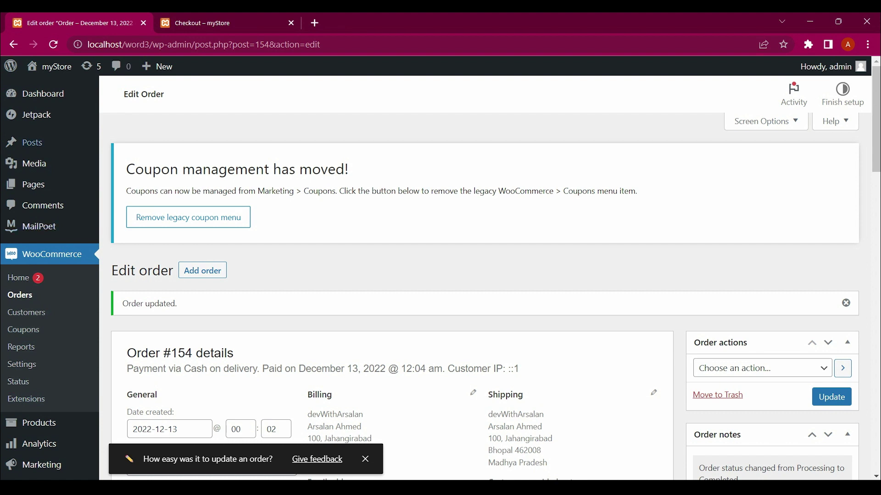
Go to Plugins and open the Add New plugin page
{"action": "scroll", "coordinate": [22, 193], "scroll_direction": "down", "scroll_amount": 4}
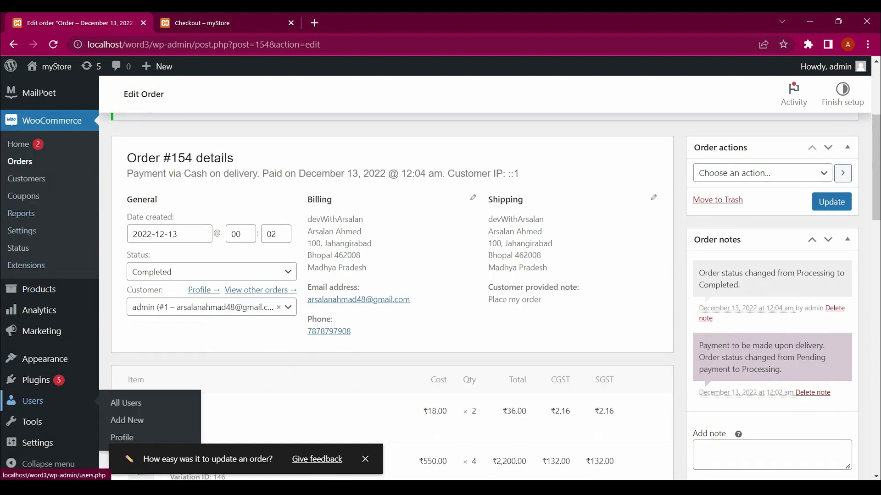
{"action": "left_click", "coordinate": [30, 380]}
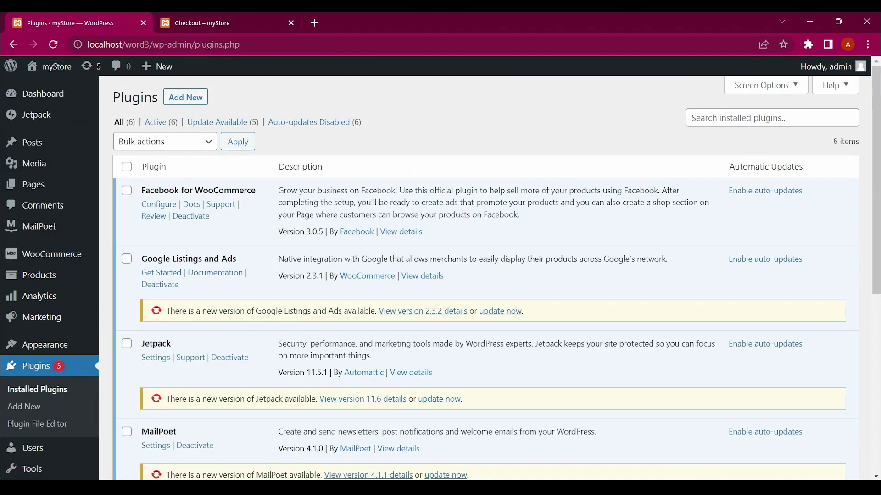
{"action": "scroll", "coordinate": [486, 275], "scroll_direction": "down", "scroll_amount": 2}
{"action": "scroll", "coordinate": [486, 276], "scroll_direction": "up", "scroll_amount": 2}
{"action": "left_click", "coordinate": [186, 98]}
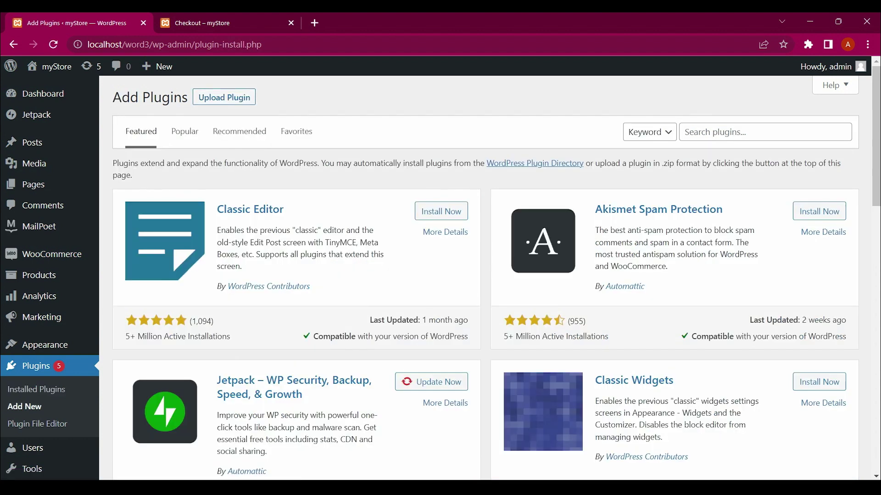
Search 'woocommerce smart cod', then install and activate WooCommerce Smart COD
{"action": "left_click", "coordinate": [755, 133]}
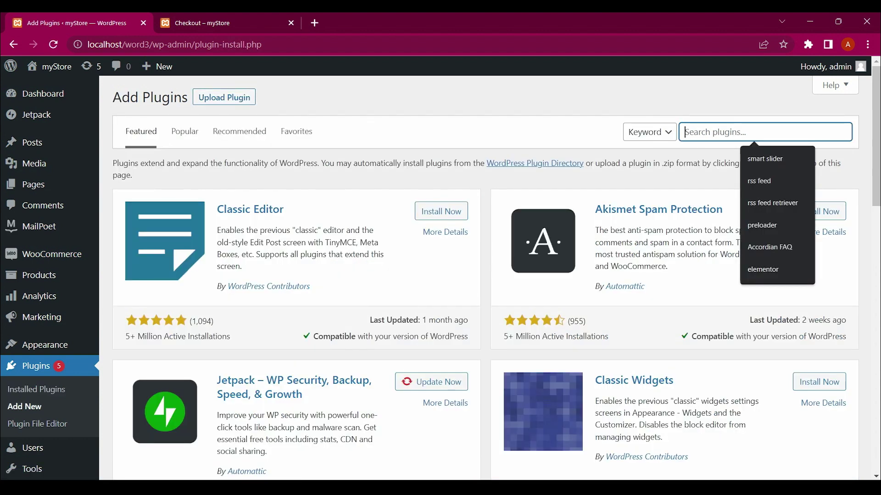
{"action": "type", "text": "woo"}
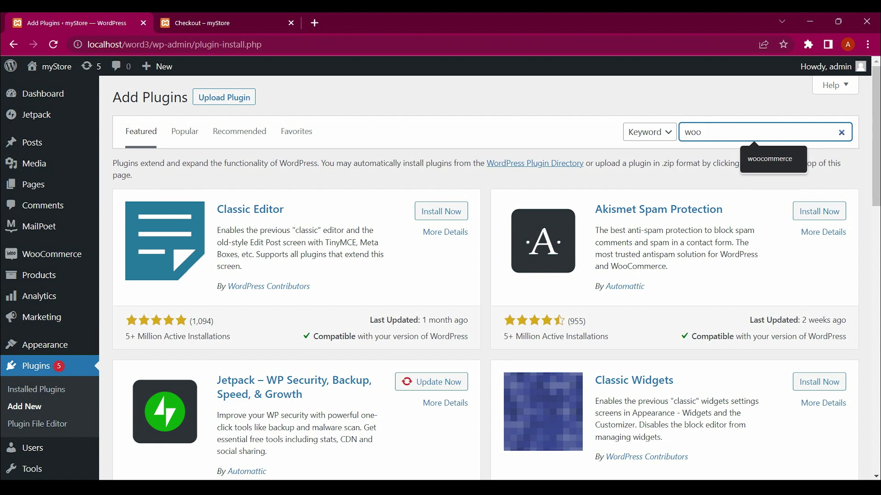
{"action": "type", "text": "commer"}
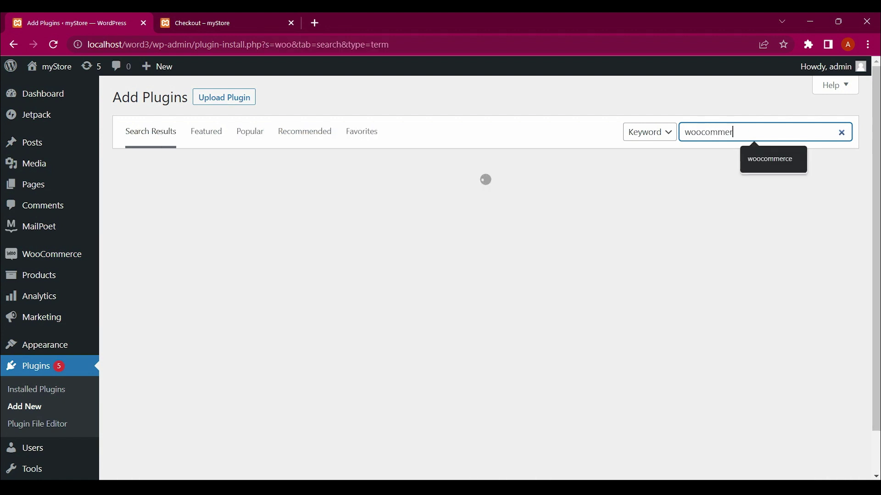
{"action": "type", "text": "ce smart"}
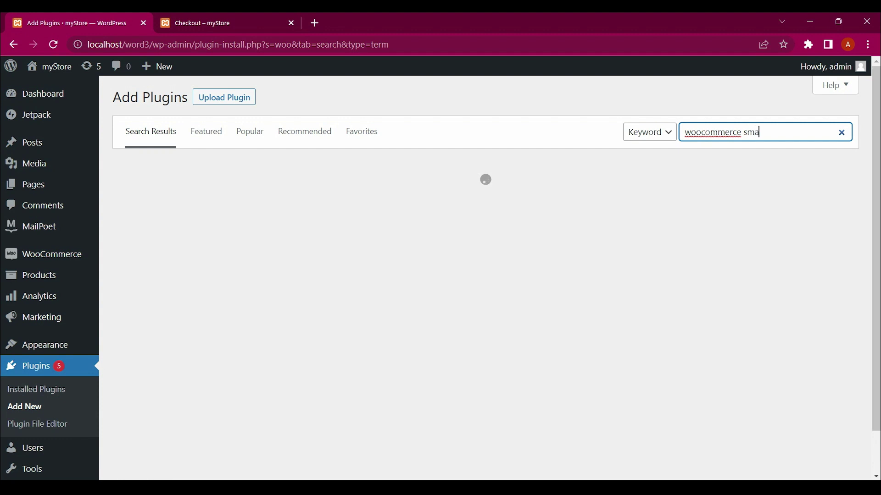
{"action": "type", "text": " cod"}
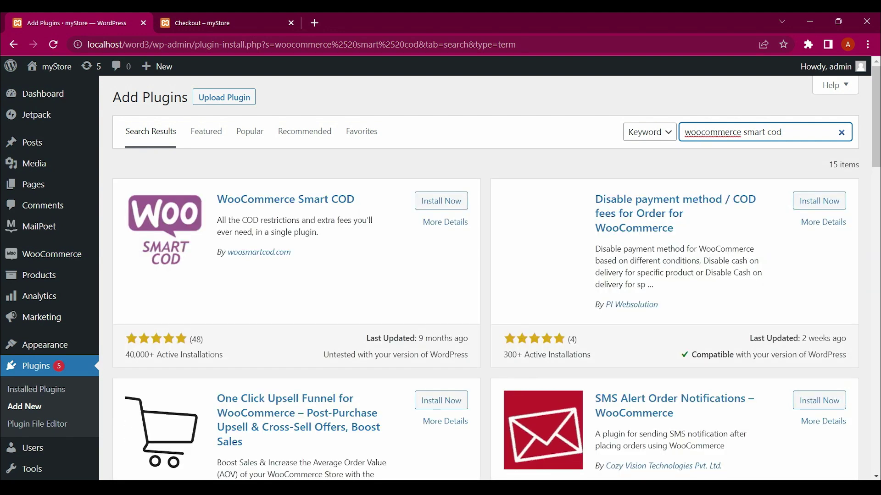
{"action": "left_click", "coordinate": [441, 201]}
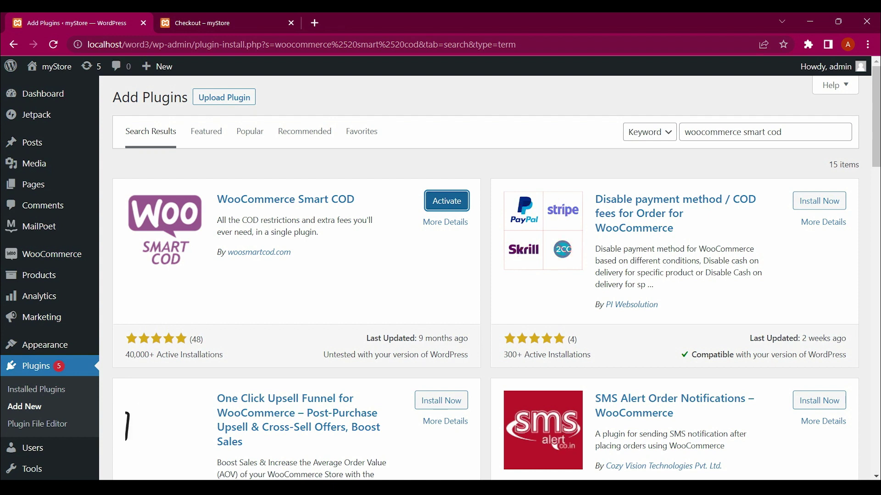
{"action": "left_click", "coordinate": [446, 201]}
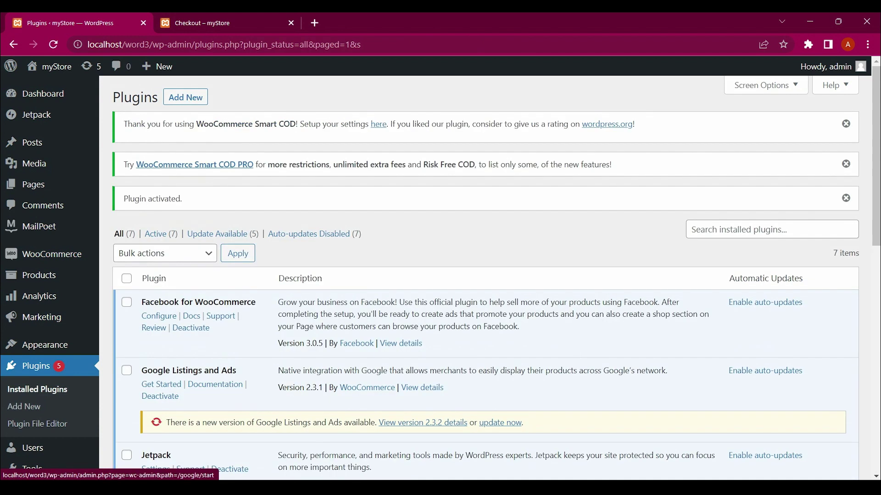
Find WooCommerce Smart COD in the Plugins list and open its Settings link
{"action": "scroll", "coordinate": [765, 321], "scroll_direction": "down", "scroll_amount": 6}
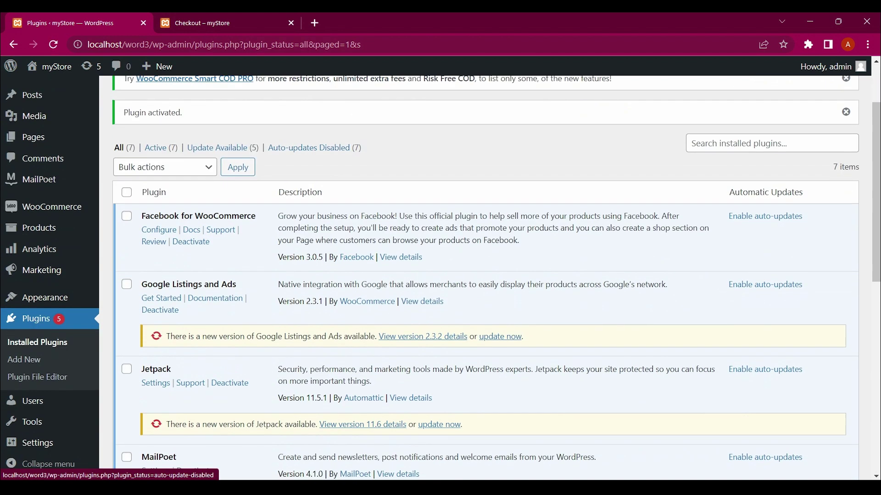
{"action": "scroll", "coordinate": [488, 275], "scroll_direction": "down", "scroll_amount": 5}
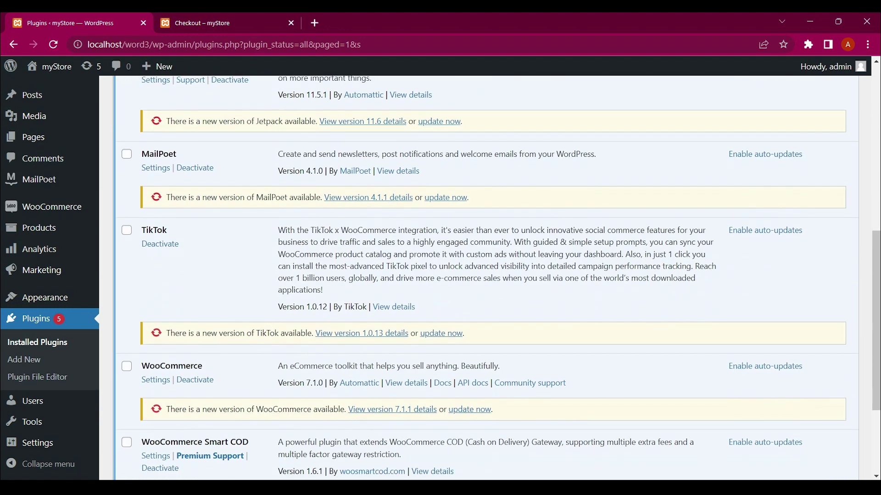
{"action": "scroll", "coordinate": [486, 276], "scroll_direction": "up", "scroll_amount": 12}
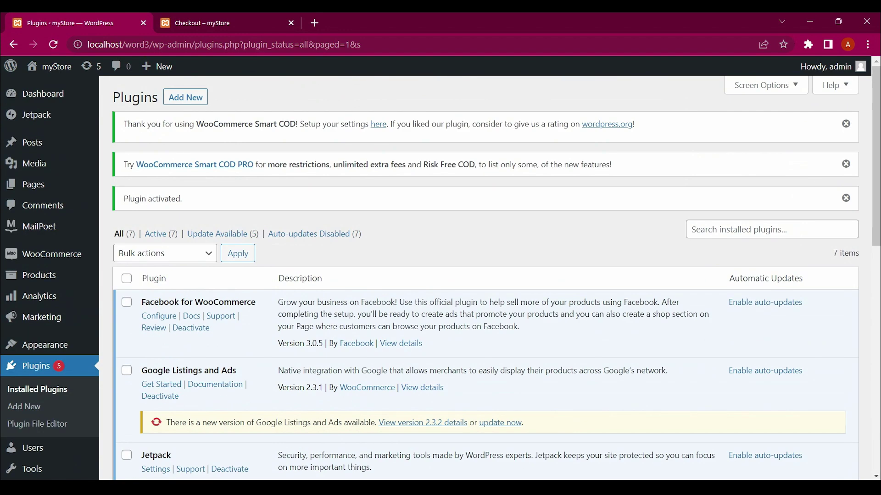
{"action": "scroll", "coordinate": [486, 275], "scroll_direction": "down", "scroll_amount": 8}
{"action": "scroll", "coordinate": [393, 196], "scroll_direction": "down", "scroll_amount": 4}
{"action": "scroll", "coordinate": [394, 196], "scroll_direction": "up", "scroll_amount": 2}
{"action": "scroll", "coordinate": [393, 196], "scroll_direction": "down", "scroll_amount": 1}
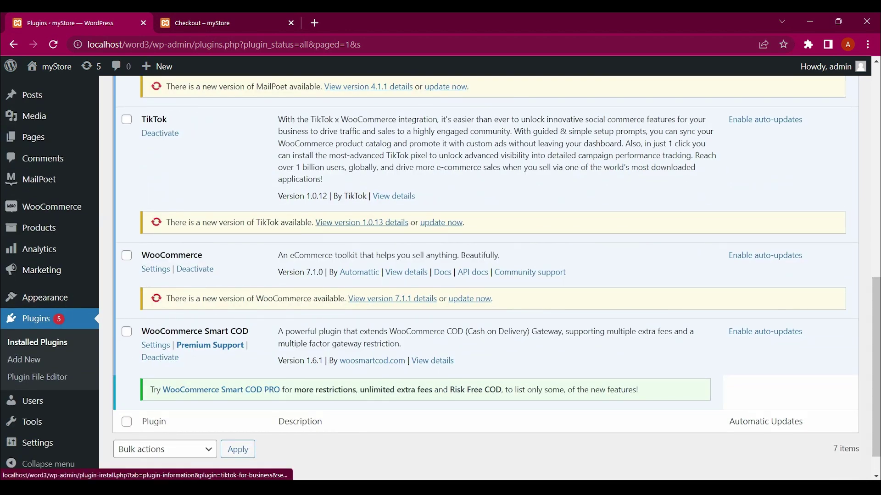
{"action": "scroll", "coordinate": [495, 267], "scroll_direction": "down", "scroll_amount": 1}
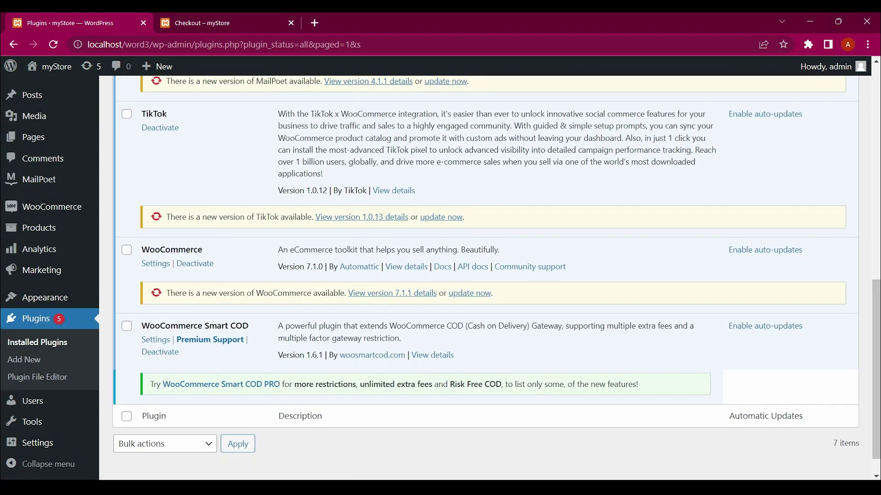
{"action": "left_click", "coordinate": [155, 340]}
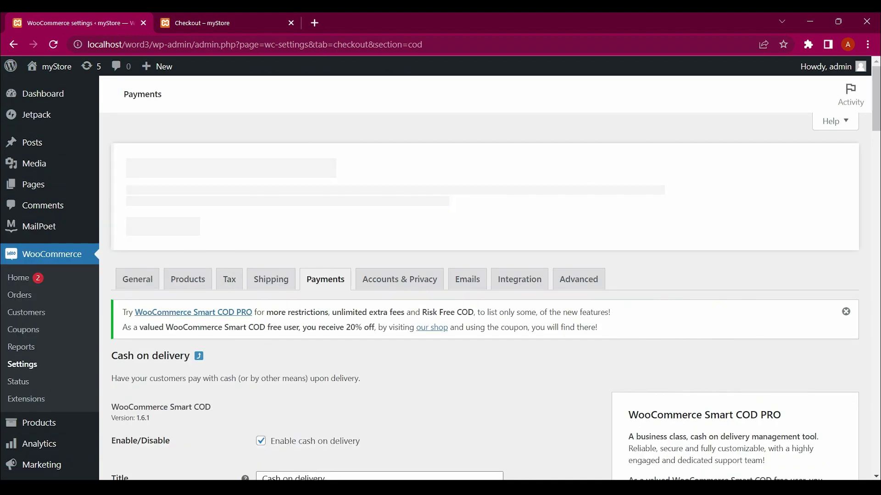
{"action": "scroll", "coordinate": [441, 275], "scroll_direction": "down", "scroll_amount": 2}
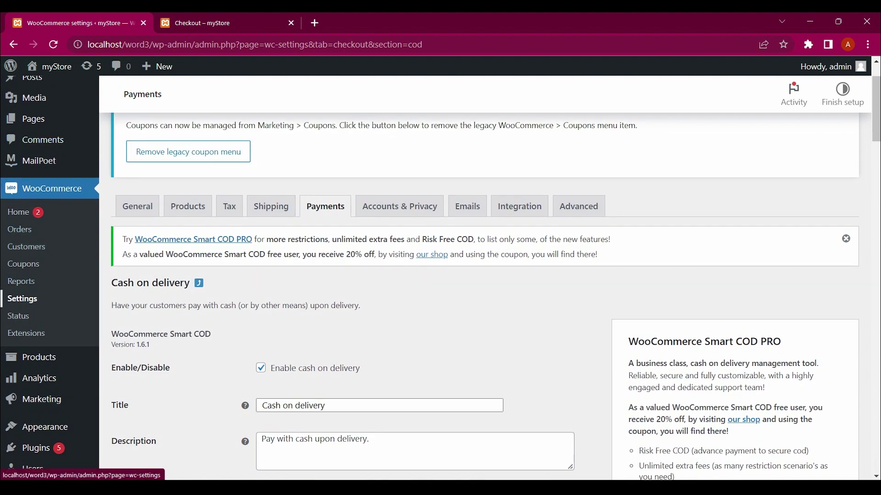
{"action": "scroll", "coordinate": [440, 275], "scroll_direction": "down", "scroll_amount": 1}
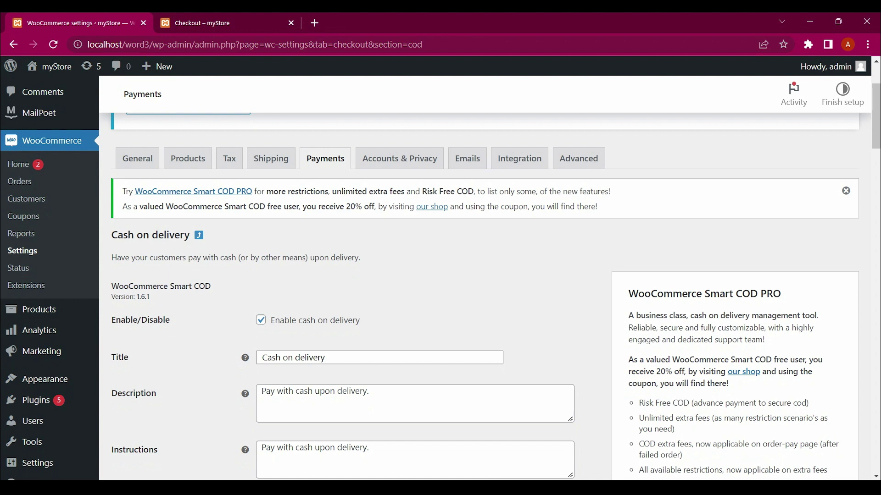
{"action": "scroll", "coordinate": [440, 294], "scroll_direction": "down", "scroll_amount": 5}
{"action": "scroll", "coordinate": [440, 276], "scroll_direction": "up", "scroll_amount": 1}
{"action": "left_click_drag", "start_coordinate": [227, 316], "coordinate": [361, 128]}
{"action": "left_click", "coordinate": [362, 127]}
{"action": "scroll", "coordinate": [361, 127], "scroll_direction": "down", "scroll_amount": 1}
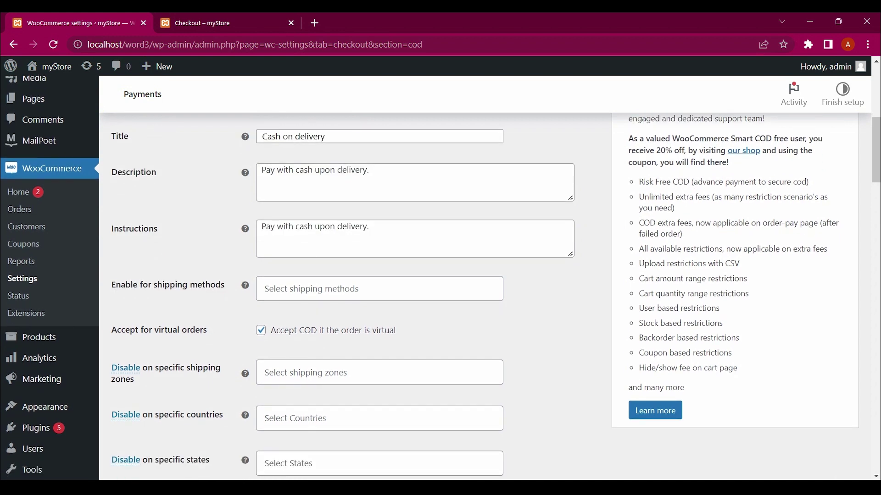
{"action": "scroll", "coordinate": [441, 275], "scroll_direction": "down", "scroll_amount": 1}
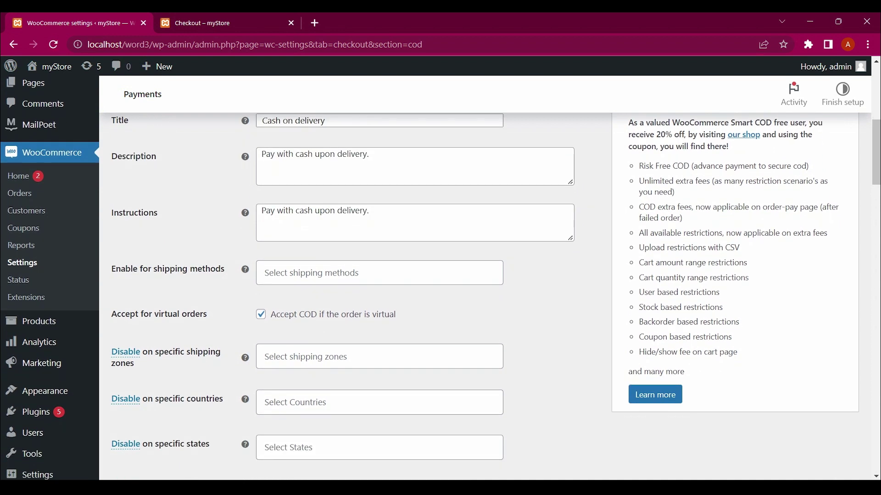
{"action": "scroll", "coordinate": [440, 275], "scroll_direction": "down", "scroll_amount": 3}
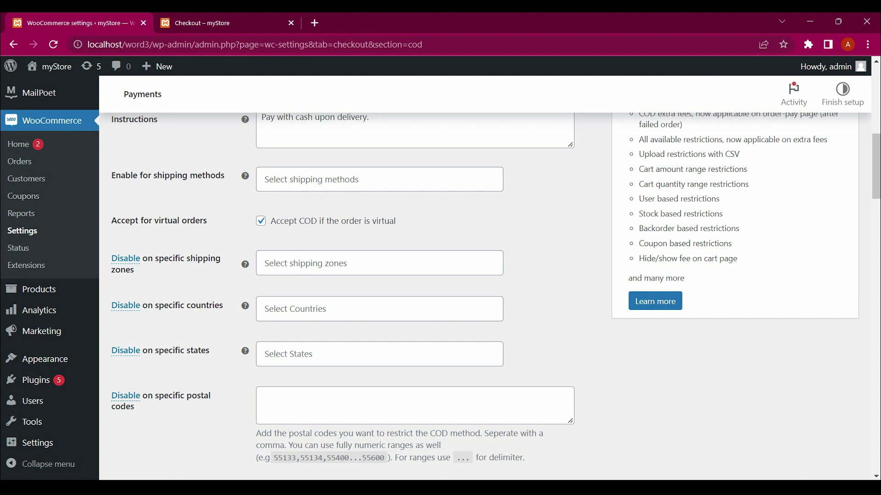
{"action": "left_click", "coordinate": [379, 179]}
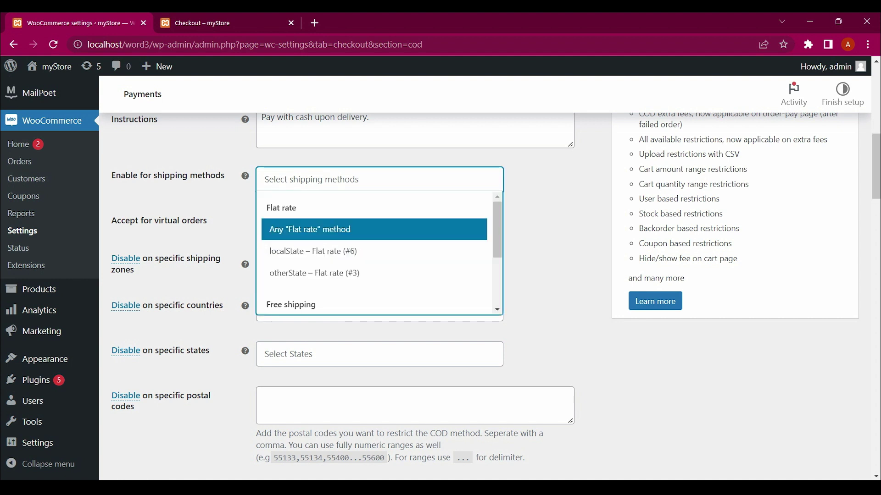
{"action": "key", "text": "Escape"}
{"action": "scroll", "coordinate": [485, 288], "scroll_direction": "down", "scroll_amount": 1}
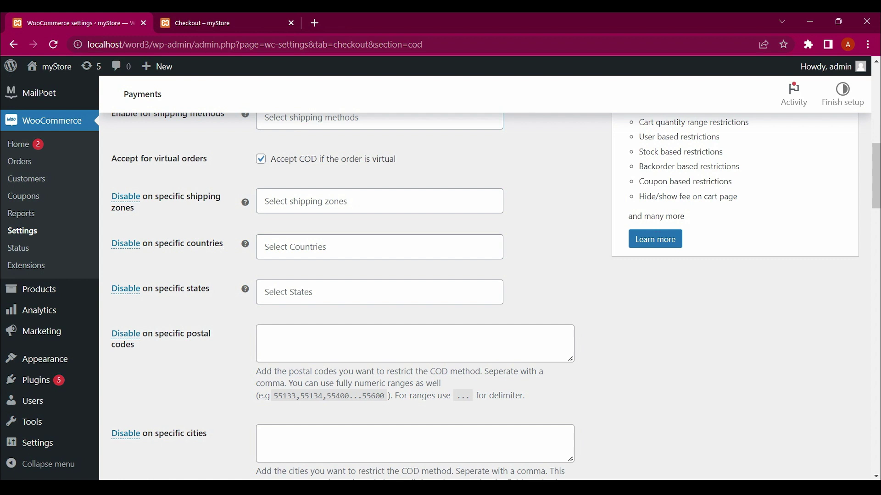
{"action": "left_click_drag", "start_coordinate": [269, 159], "coordinate": [305, 372]}
{"action": "left_click_drag", "start_coordinate": [110, 117], "coordinate": [208, 435]}
{"action": "scroll", "coordinate": [485, 294], "scroll_direction": "down", "scroll_amount": 20}
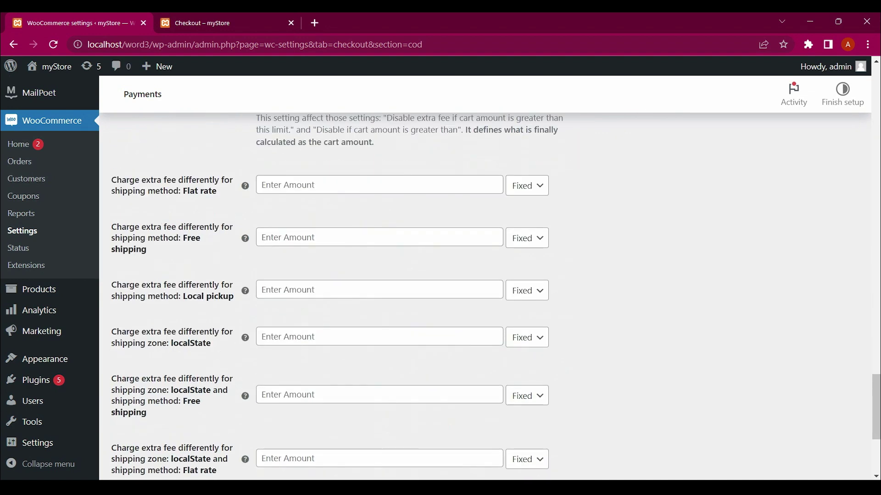
{"action": "scroll", "coordinate": [485, 294], "scroll_direction": "up", "scroll_amount": 20}
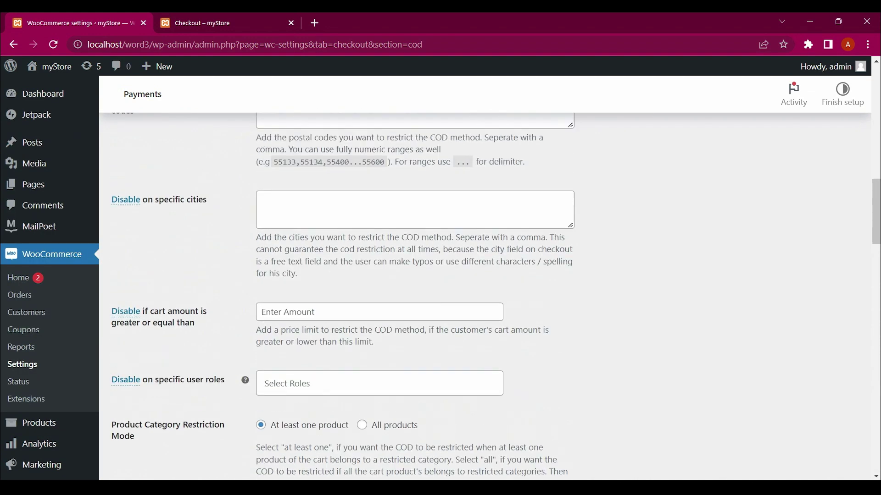
{"action": "scroll", "coordinate": [485, 293], "scroll_direction": "up", "scroll_amount": 5}
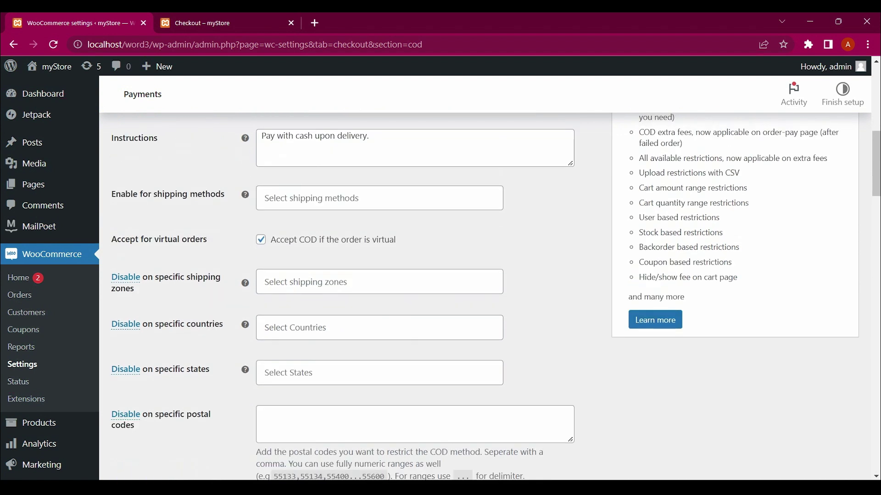
{"action": "scroll", "coordinate": [484, 294], "scroll_direction": "up", "scroll_amount": 1}
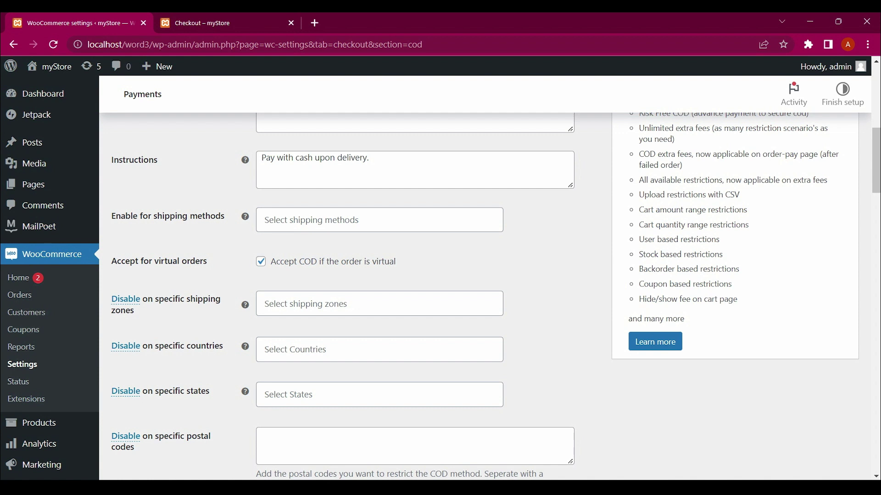
{"action": "scroll", "coordinate": [489, 297], "scroll_direction": "down", "scroll_amount": 1}
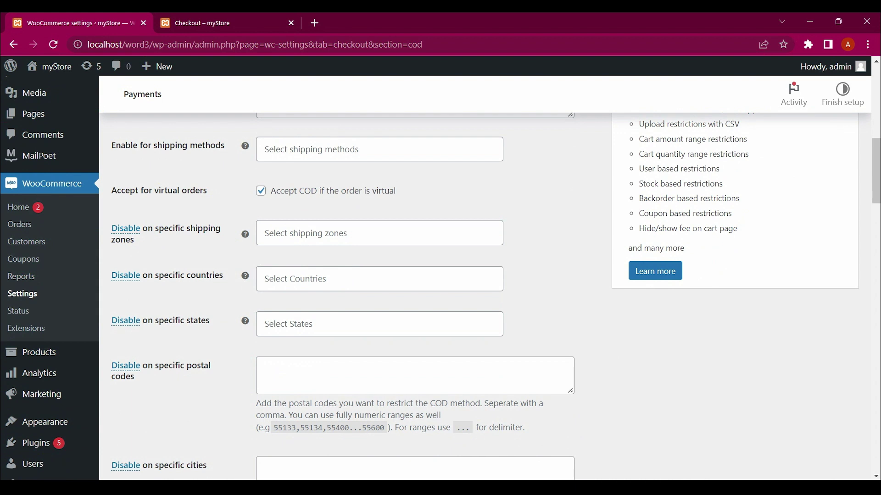
{"action": "scroll", "coordinate": [440, 280], "scroll_direction": "down", "scroll_amount": 1}
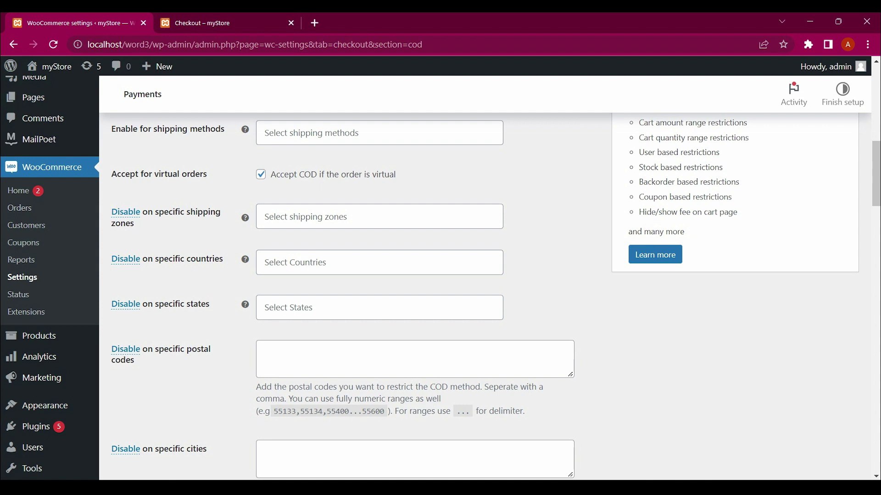
{"action": "scroll", "coordinate": [440, 280], "scroll_direction": "down", "scroll_amount": 2}
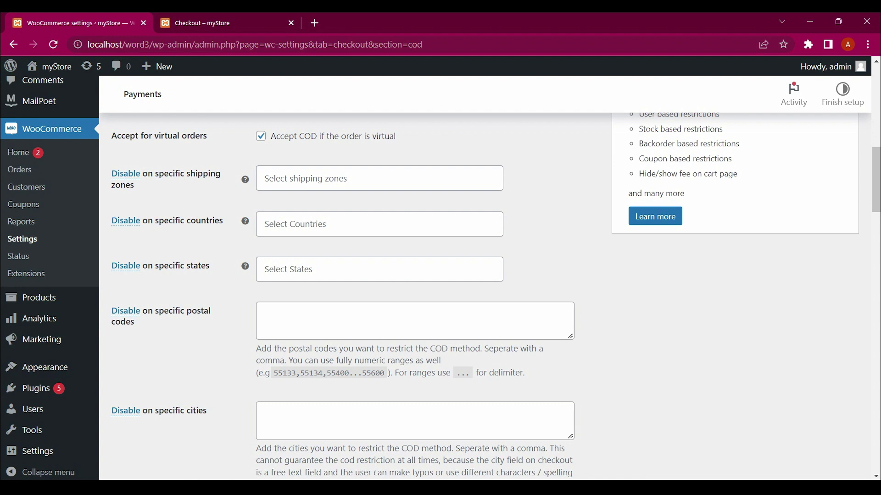
{"action": "scroll", "coordinate": [440, 280], "scroll_direction": "down", "scroll_amount": 1}
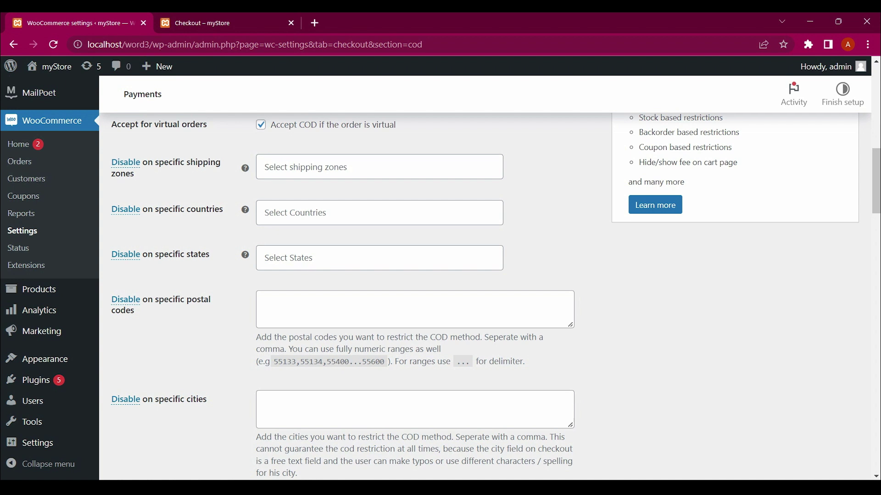
{"action": "scroll", "coordinate": [496, 296], "scroll_direction": "down", "scroll_amount": 1}
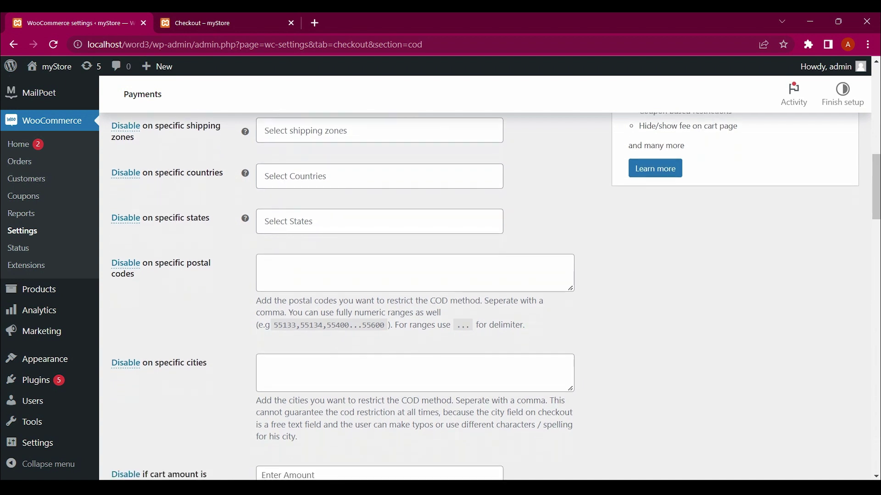
{"action": "scroll", "coordinate": [484, 292], "scroll_direction": "down", "scroll_amount": 1}
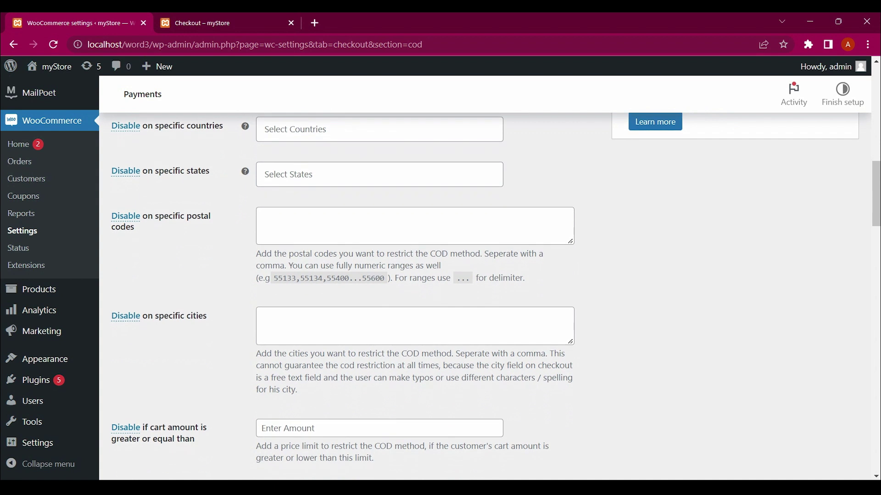
{"action": "scroll", "coordinate": [496, 296], "scroll_direction": "down", "scroll_amount": 1}
{"action": "scroll", "coordinate": [487, 296], "scroll_direction": "up", "scroll_amount": 2}
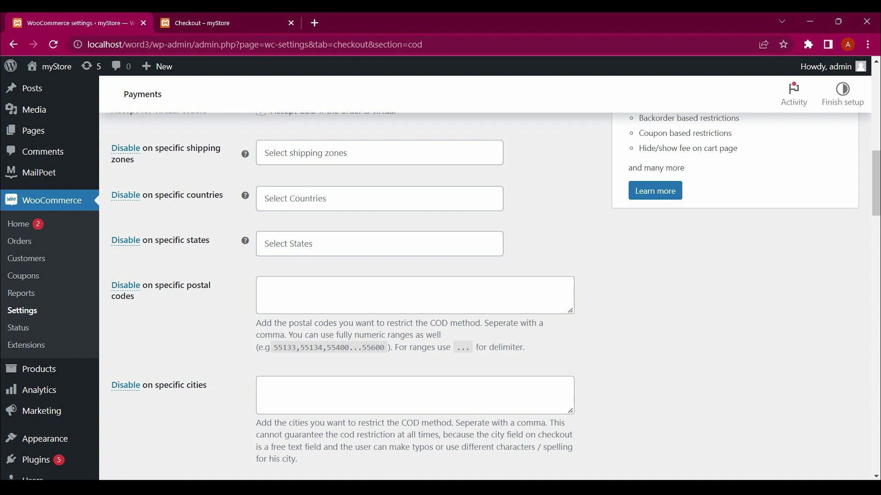
{"action": "scroll", "coordinate": [486, 296], "scroll_direction": "down", "scroll_amount": 1}
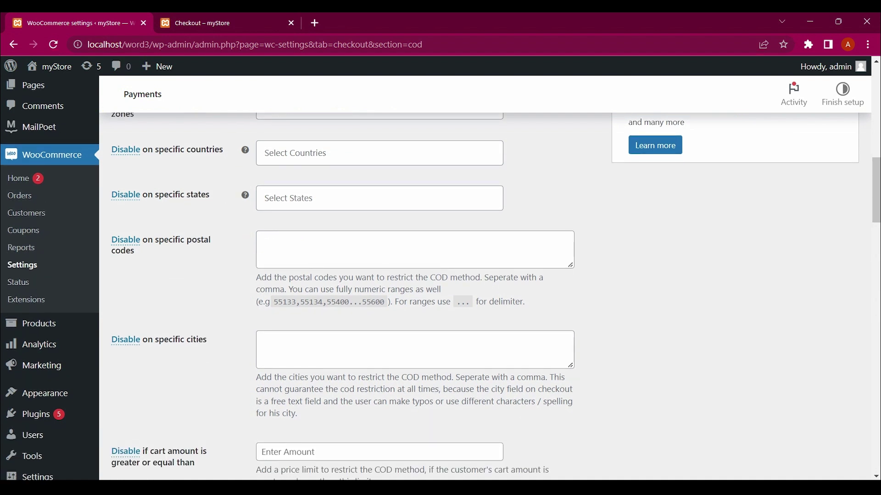
{"action": "scroll", "coordinate": [486, 296], "scroll_direction": "down", "scroll_amount": 2}
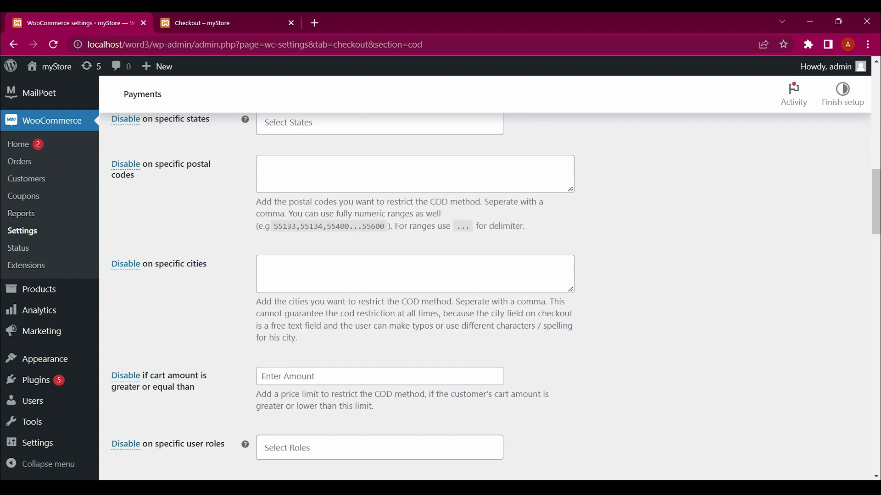
{"action": "scroll", "coordinate": [486, 295], "scroll_direction": "down", "scroll_amount": 3}
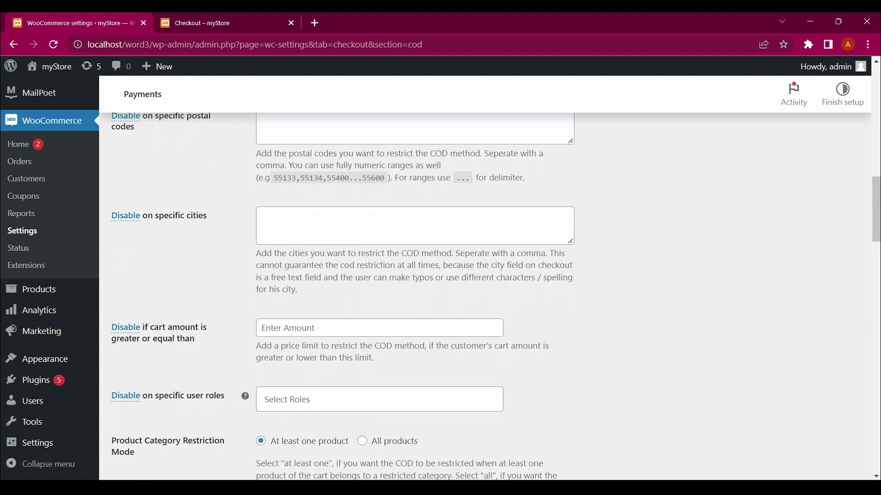
{"action": "scroll", "coordinate": [486, 296], "scroll_direction": "down", "scroll_amount": 1}
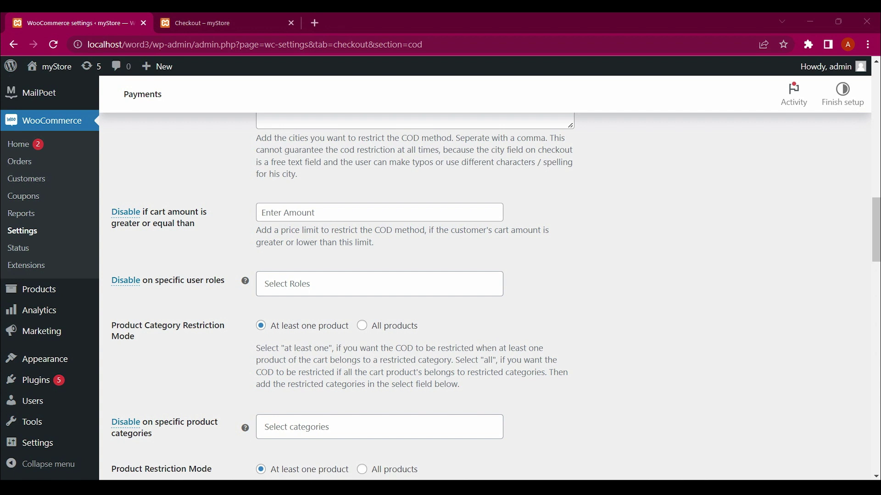
Enter 50 in the 'Disable if cart amount is greater or equal than' field
{"action": "left_click", "coordinate": [380, 213]}
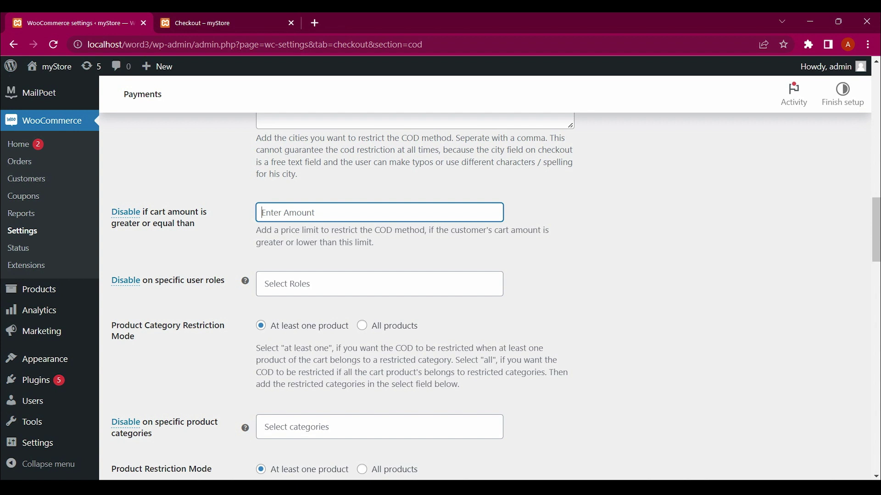
{"action": "type", "text": "50"}
{"action": "scroll", "coordinate": [458, 293], "scroll_direction": "down", "scroll_amount": 10}
{"action": "scroll", "coordinate": [459, 294], "scroll_direction": "up", "scroll_amount": 8}
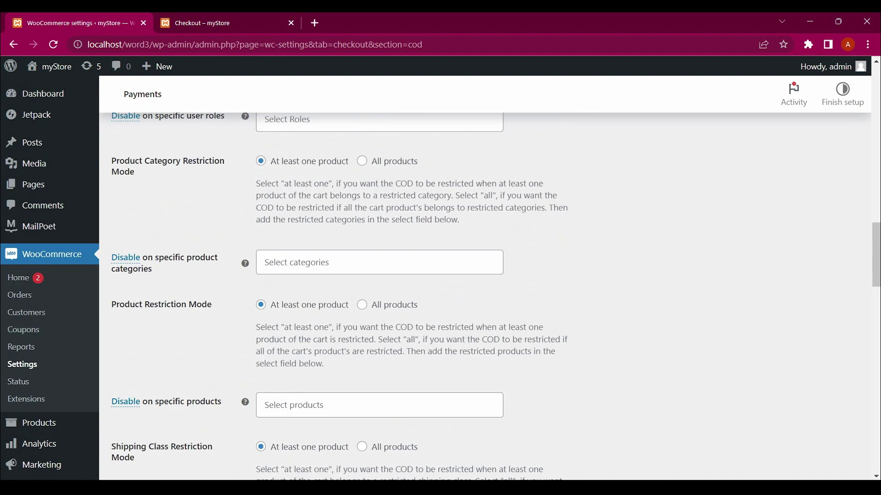
{"action": "scroll", "coordinate": [459, 294], "scroll_direction": "up", "scroll_amount": 2}
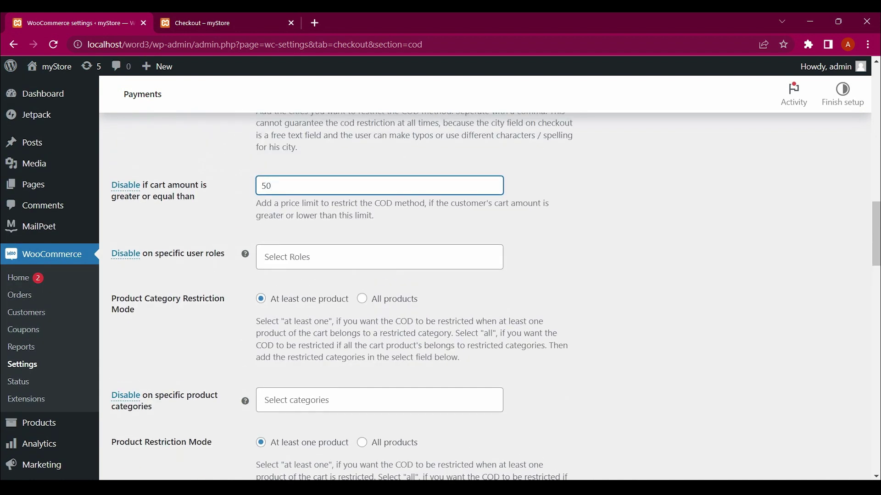
{"action": "scroll", "coordinate": [458, 294], "scroll_direction": "down", "scroll_amount": 20}
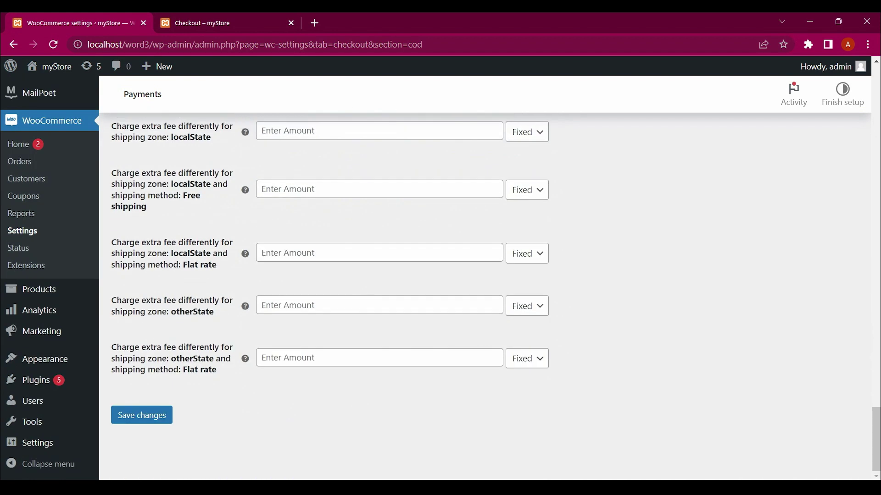
Save the 50 cart-amount limit and confirm checkout shows no available payment methods for ₹68
{"action": "left_click", "coordinate": [141, 416]}
{"action": "key", "text": "ctrl+Tab"}
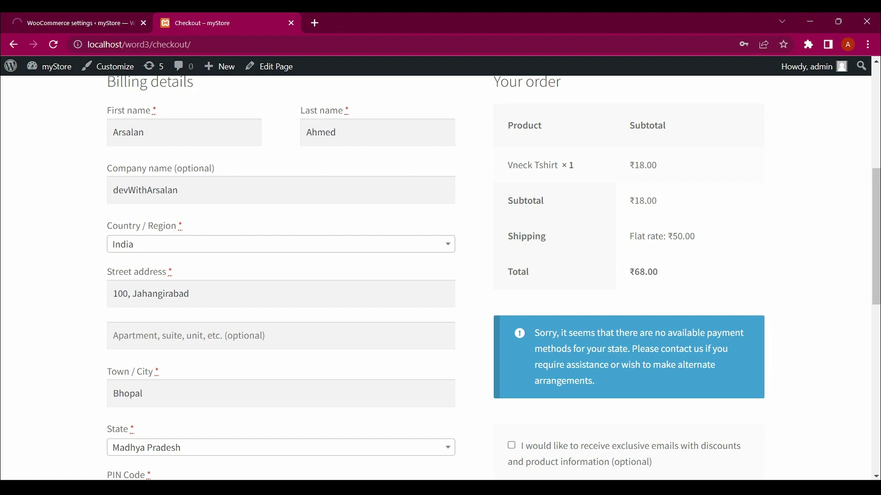
{"action": "key", "text": "F5"}
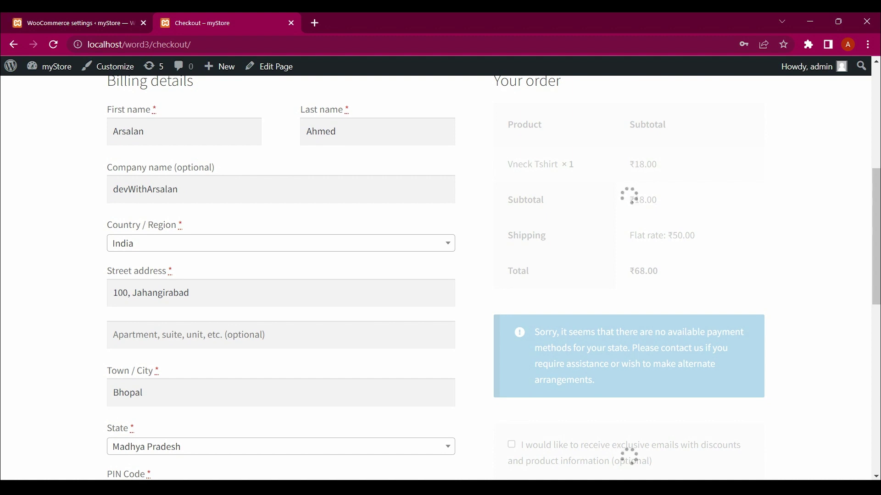
{"action": "left_click_drag", "start_coordinate": [595, 382], "coordinate": [535, 332]}
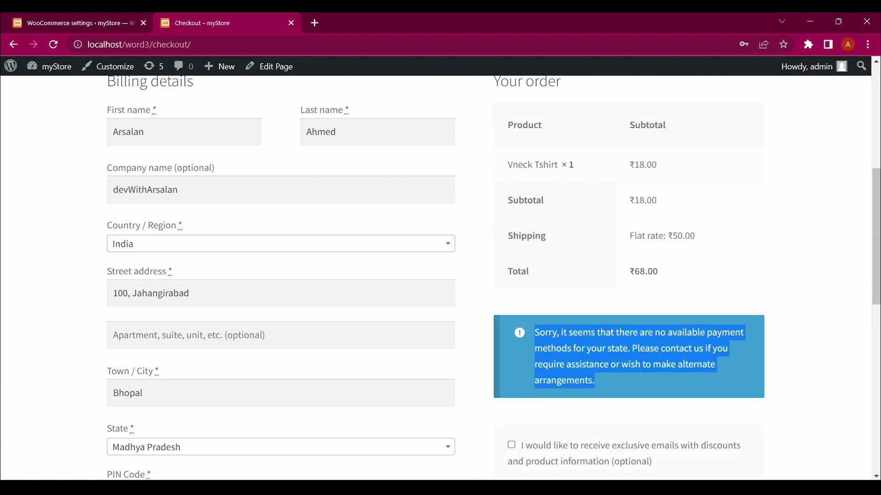
{"action": "key", "text": "ctrl+Page_Up"}
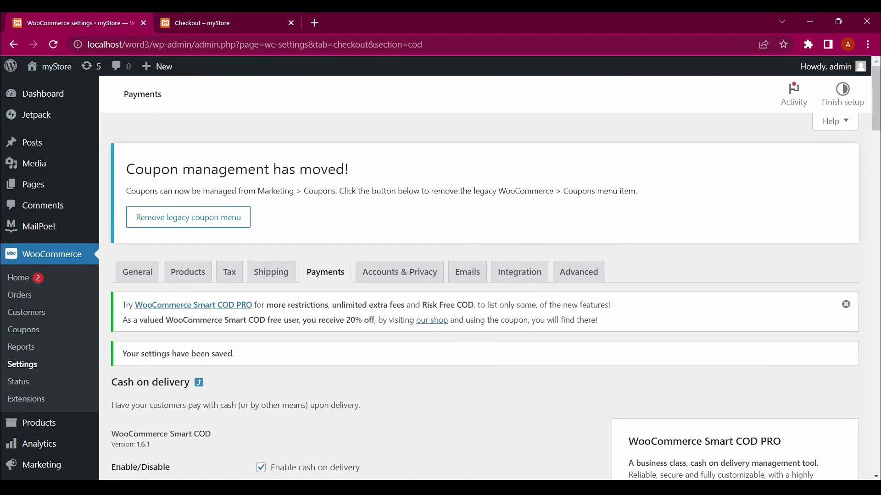
Replace the 50 cart-amount limit with 2000, save, and go back to the checkout page
{"action": "scroll", "coordinate": [440, 275], "scroll_direction": "down", "scroll_amount": 14}
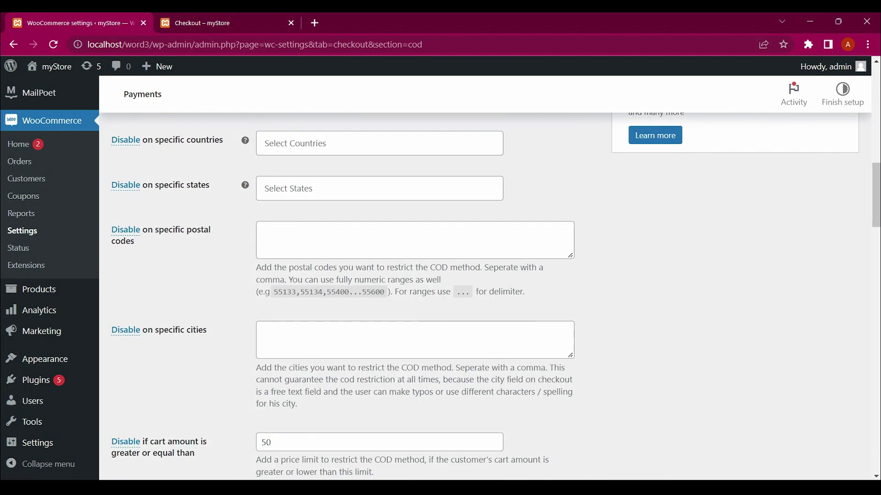
{"action": "scroll", "coordinate": [440, 275], "scroll_direction": "down", "scroll_amount": 3}
{"action": "double_click", "coordinate": [266, 311]}
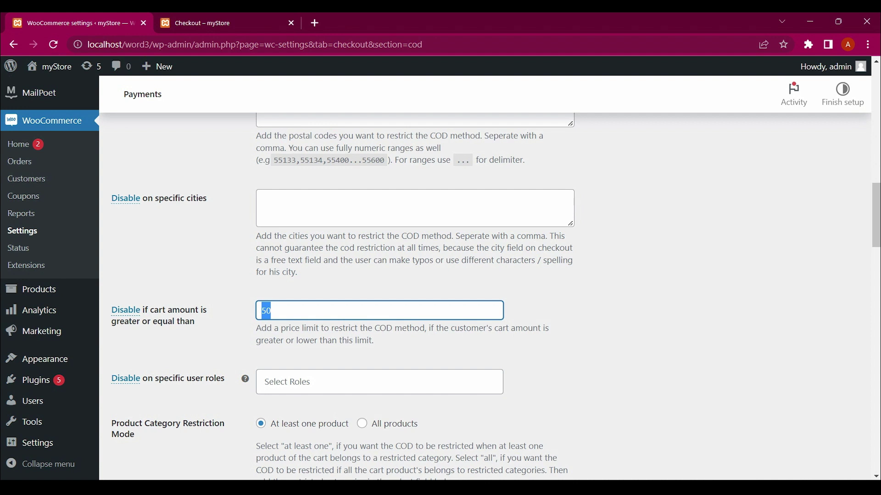
{"action": "type", "text": "2000"}
{"action": "scroll", "coordinate": [440, 275], "scroll_direction": "down", "scroll_amount": 15}
{"action": "left_click", "coordinate": [142, 415]}
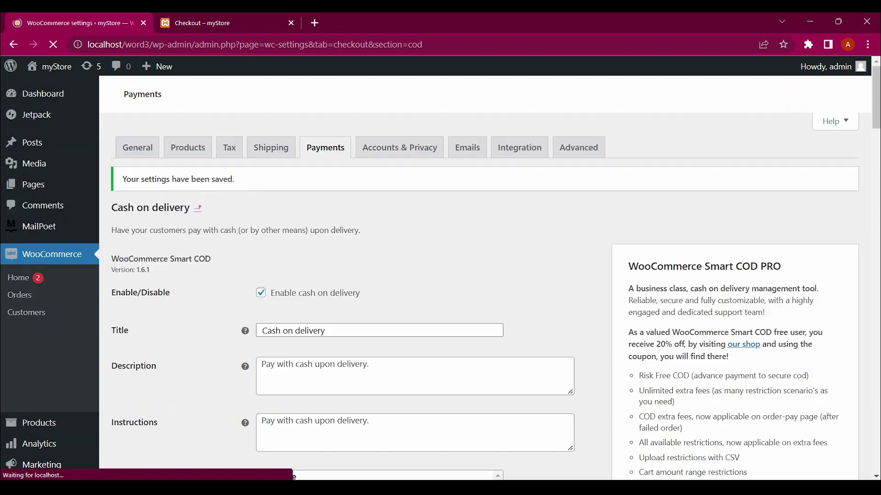
{"action": "key", "text": "ctrl+Tab"}
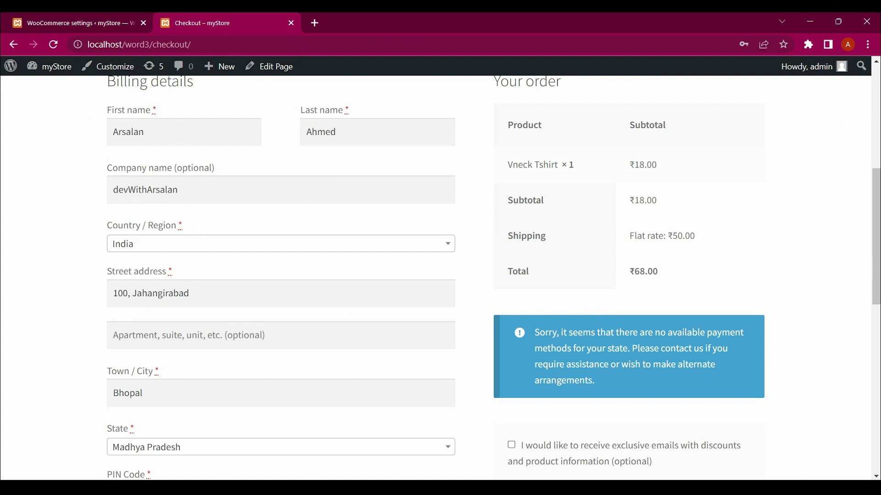
Reload checkout to confirm Cash on delivery is offered for the ₹68 order, then return to settings
{"action": "key", "text": "F5"}
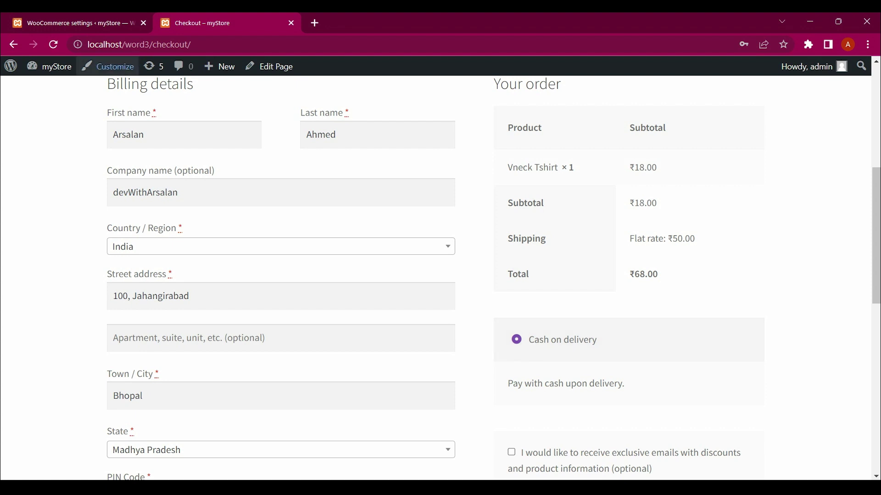
{"action": "key", "text": "ctrl+shift+Tab"}
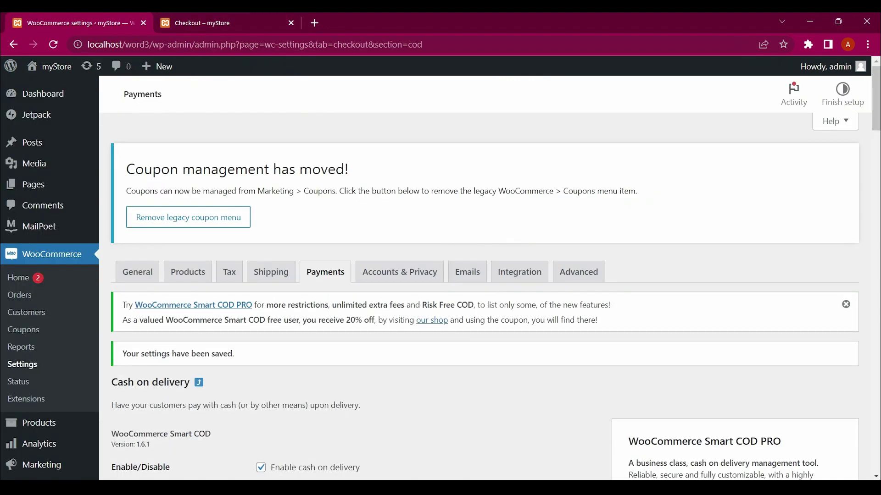
Enter 50 as the fixed cash-on-delivery Extra Fee amount
{"action": "scroll", "coordinate": [440, 275], "scroll_direction": "down", "scroll_amount": 15}
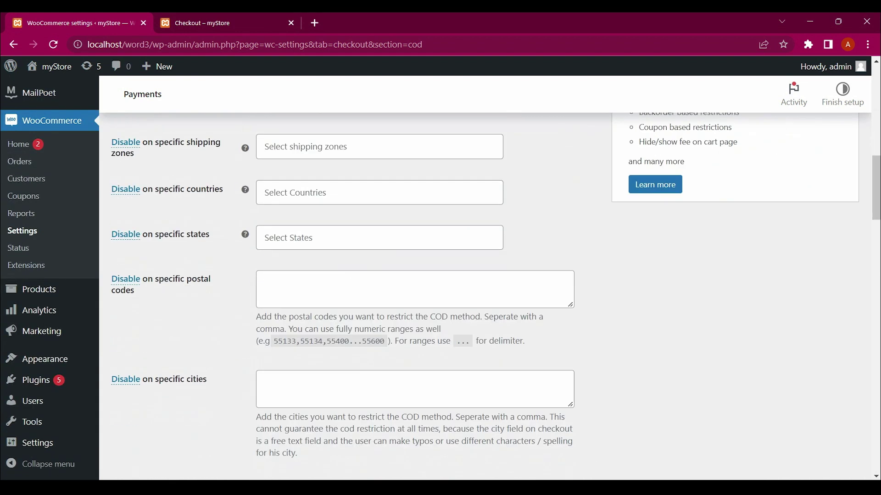
{"action": "scroll", "coordinate": [440, 294], "scroll_direction": "down", "scroll_amount": 10}
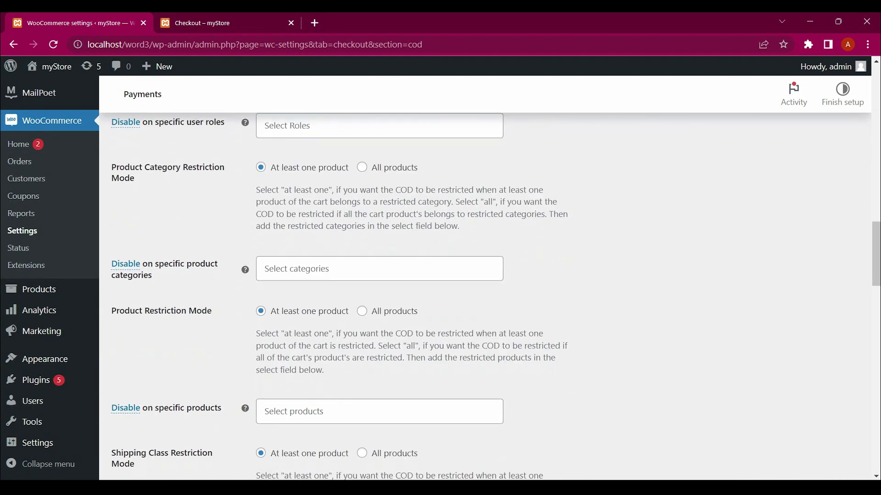
{"action": "scroll", "coordinate": [440, 293], "scroll_direction": "down", "scroll_amount": 8}
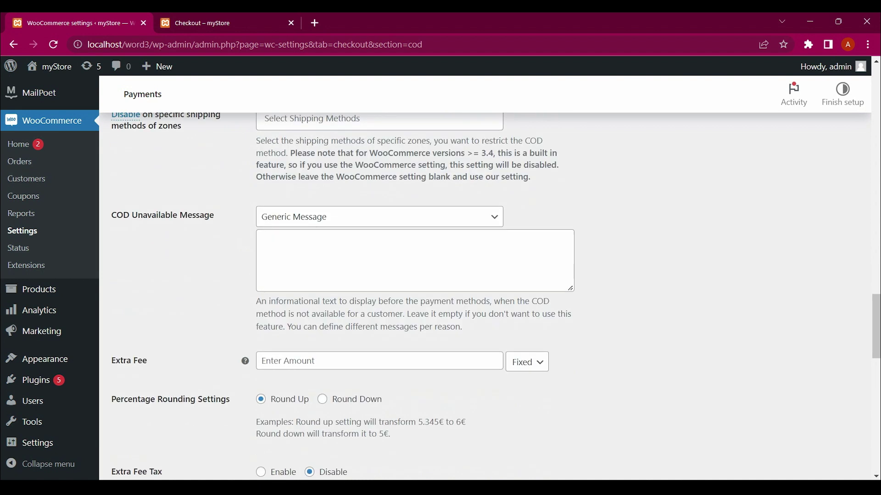
{"action": "scroll", "coordinate": [440, 293], "scroll_direction": "down", "scroll_amount": 3}
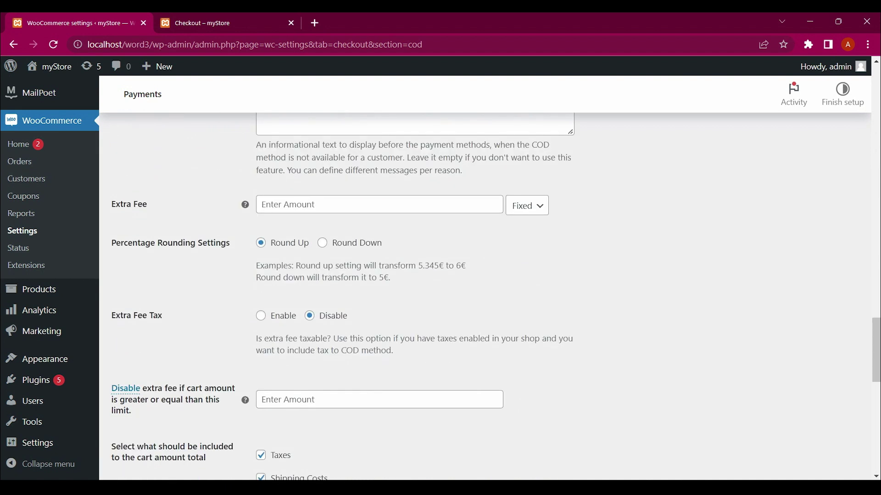
{"action": "left_click", "coordinate": [261, 204]}
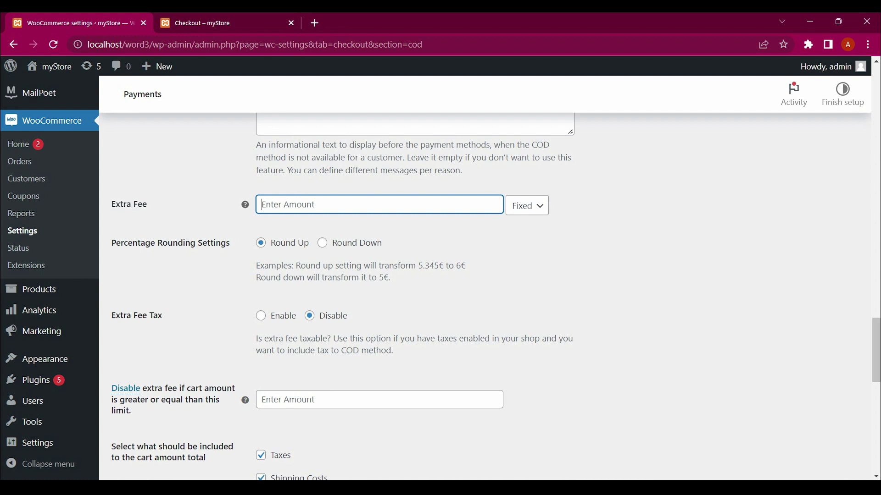
{"action": "scroll", "coordinate": [440, 275], "scroll_direction": "up", "scroll_amount": 2}
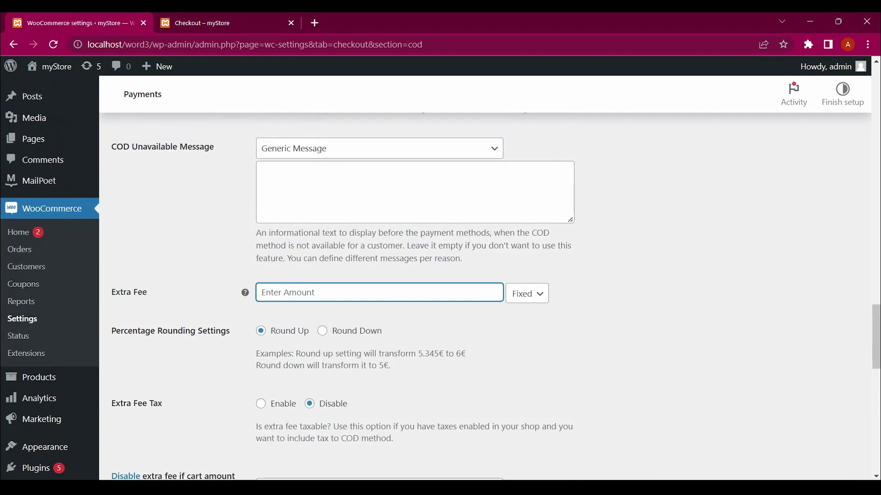
{"action": "type", "text": "50"}
{"action": "scroll", "coordinate": [440, 275], "scroll_direction": "down", "scroll_amount": 3}
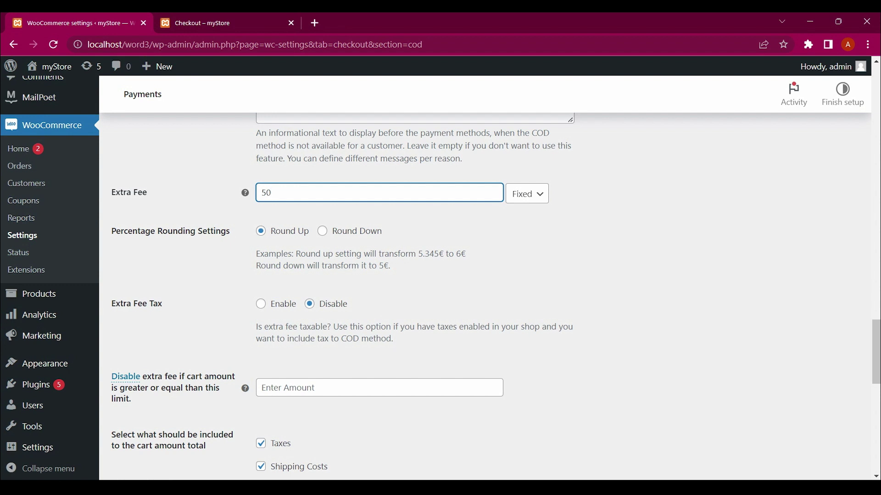
Enable Extra Fee Tax and clear the 50 from the Extra Fee amount
{"action": "left_click", "coordinate": [261, 304]}
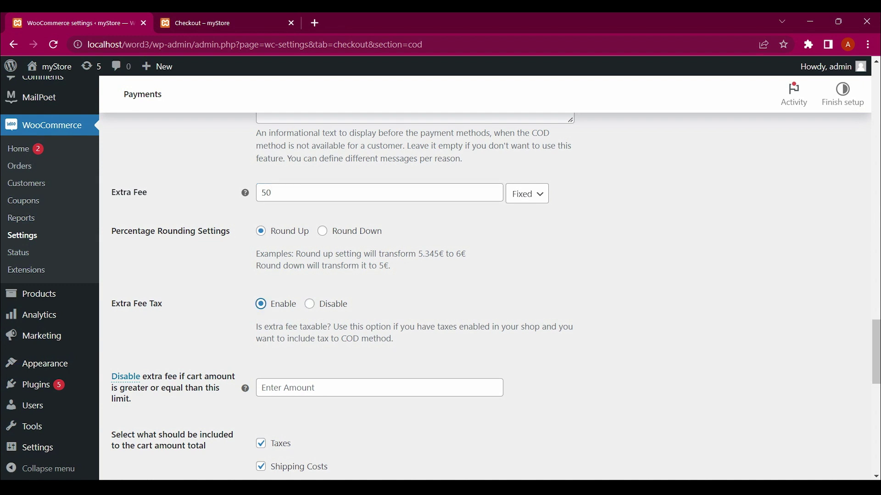
{"action": "scroll", "coordinate": [340, 293], "scroll_direction": "down", "scroll_amount": 1}
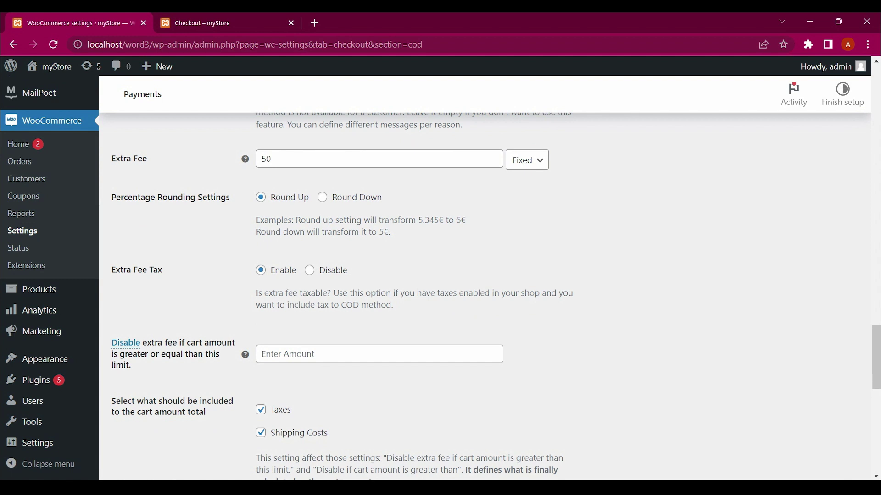
{"action": "left_click", "coordinate": [266, 159]}
{"action": "double_click", "coordinate": [266, 158]}
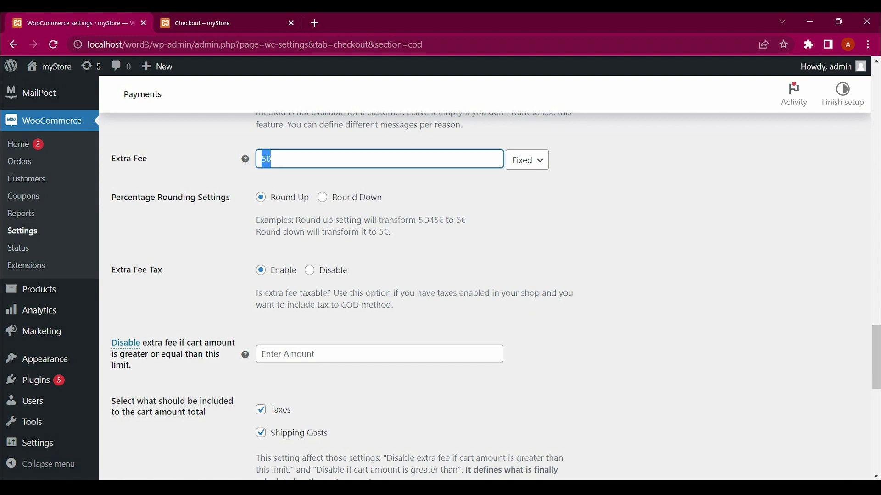
{"action": "key", "text": "BackSpace"}
Enter 50 in the 'Disable extra fee if cart amount' field
{"action": "scroll", "coordinate": [496, 293], "scroll_direction": "down", "scroll_amount": 1}
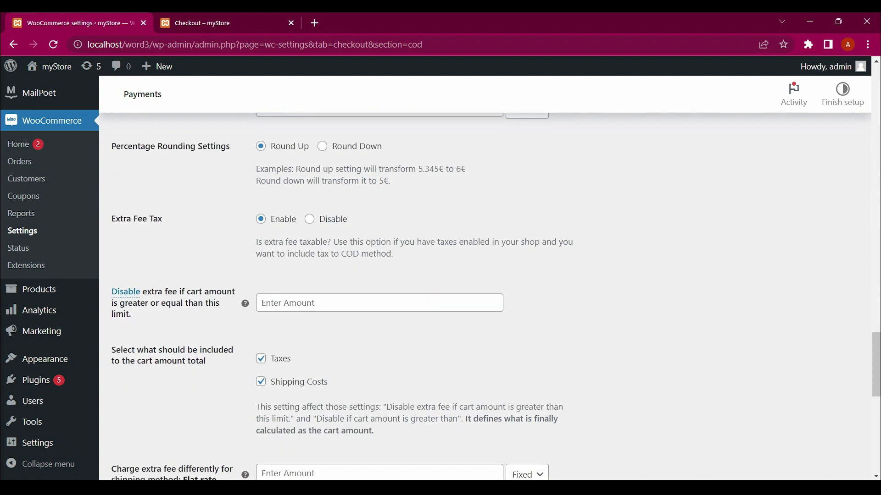
{"action": "left_click", "coordinate": [263, 304]}
{"action": "type", "text": "50"}
{"action": "scroll", "coordinate": [495, 293], "scroll_direction": "down", "scroll_amount": 5}
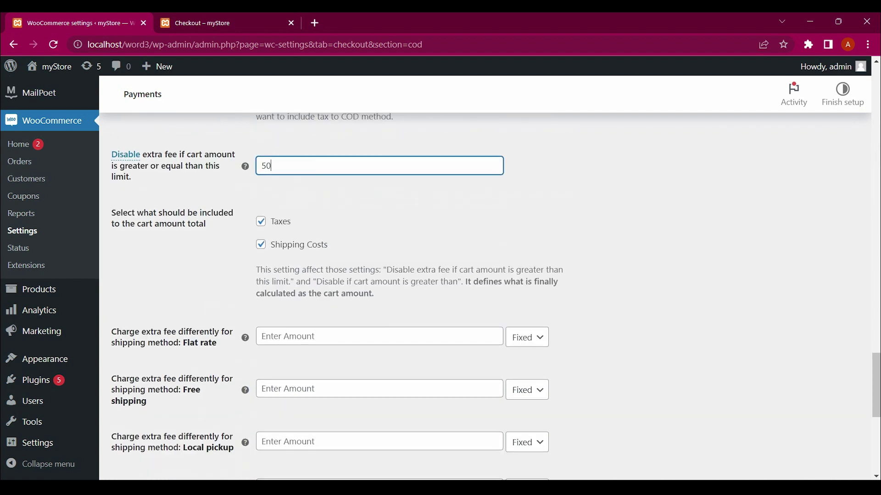
{"action": "scroll", "coordinate": [495, 294], "scroll_direction": "down", "scroll_amount": 2}
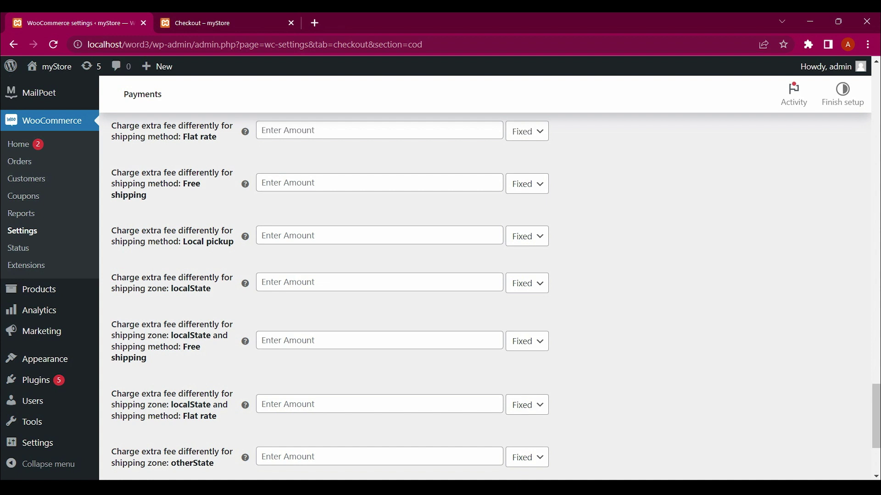
Review the COD settings and save them with the 2000 limit and 50 extra-fee threshold
{"action": "scroll", "coordinate": [440, 275], "scroll_direction": "up", "scroll_amount": 3}
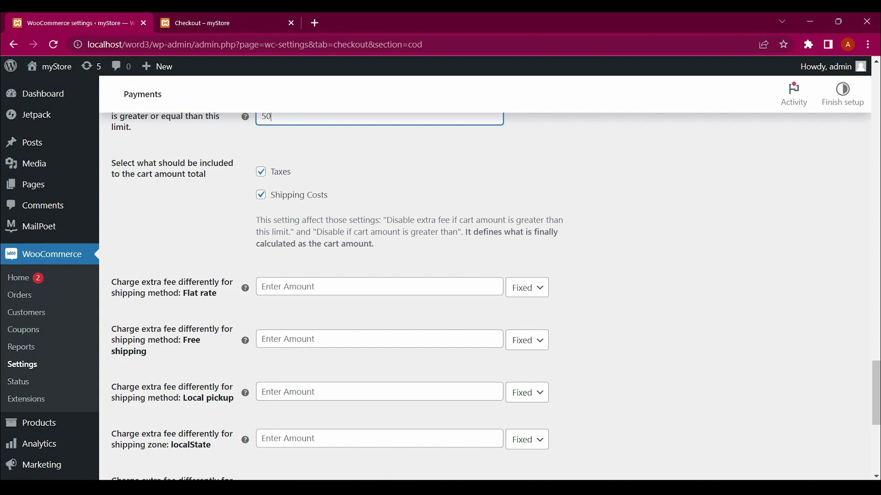
{"action": "scroll", "coordinate": [490, 297], "scroll_direction": "up", "scroll_amount": 20}
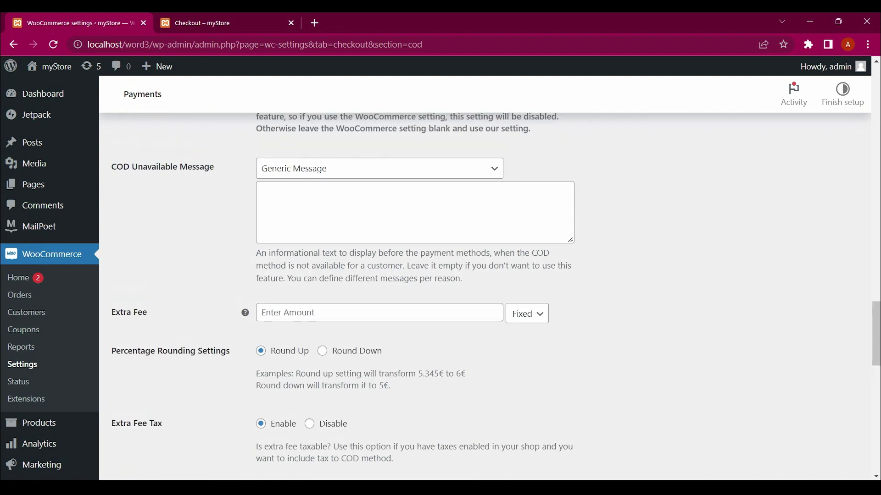
{"action": "scroll", "coordinate": [489, 297], "scroll_direction": "up", "scroll_amount": 20}
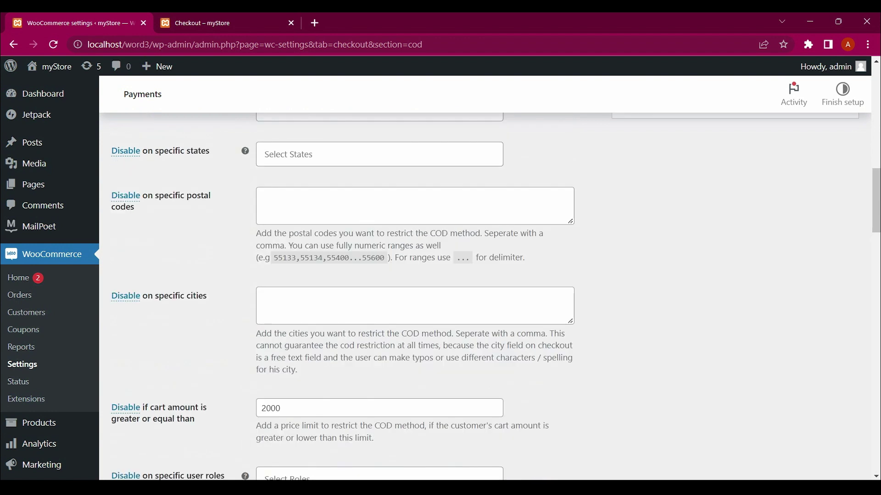
{"action": "scroll", "coordinate": [490, 297], "scroll_direction": "up", "scroll_amount": 3}
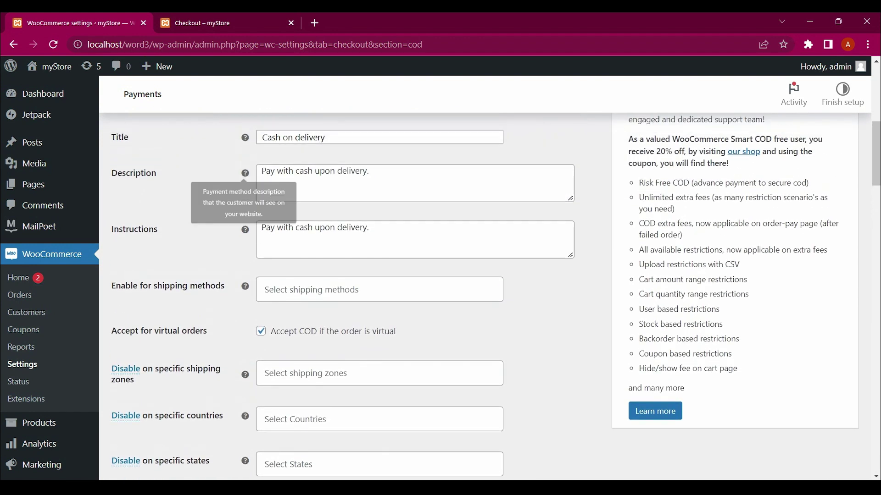
{"action": "scroll", "coordinate": [490, 297], "scroll_direction": "down", "scroll_amount": 3}
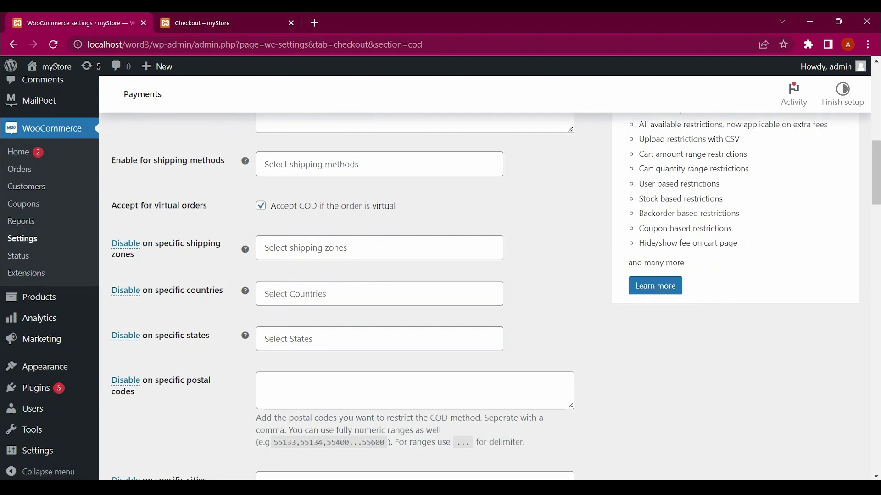
{"action": "scroll", "coordinate": [490, 298], "scroll_direction": "down", "scroll_amount": 3}
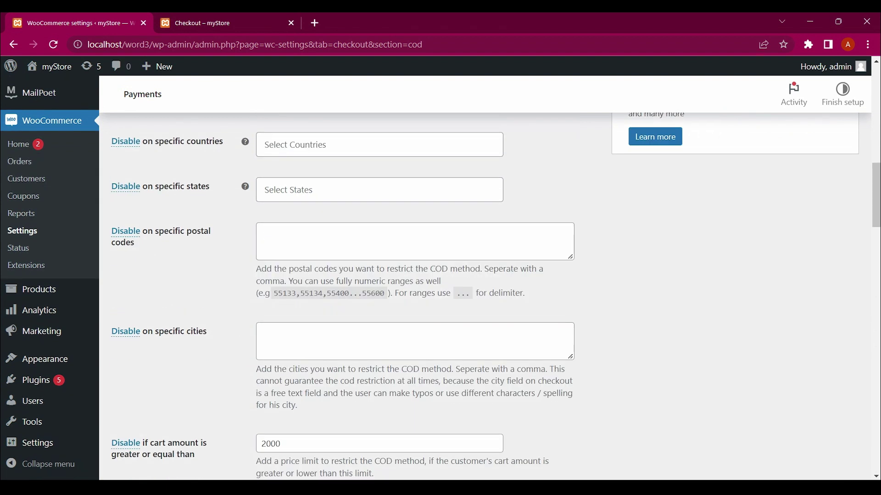
{"action": "scroll", "coordinate": [490, 297], "scroll_direction": "down", "scroll_amount": 2}
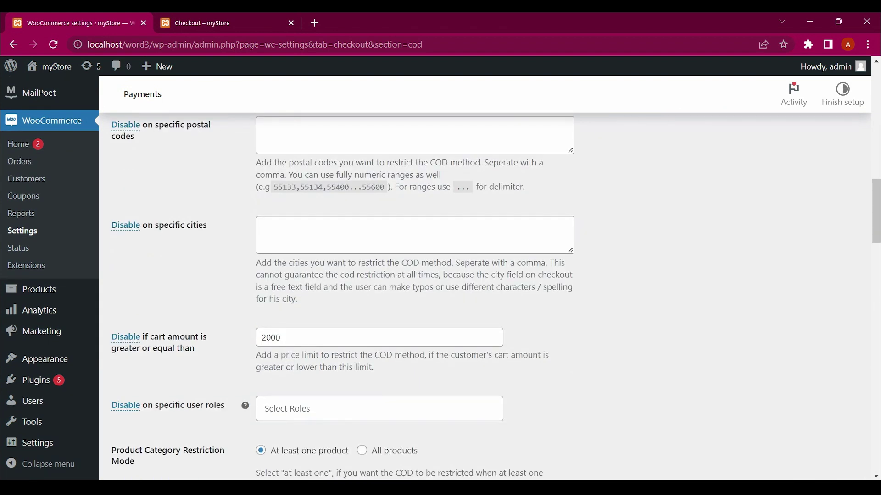
{"action": "scroll", "coordinate": [490, 297], "scroll_direction": "down", "scroll_amount": 15}
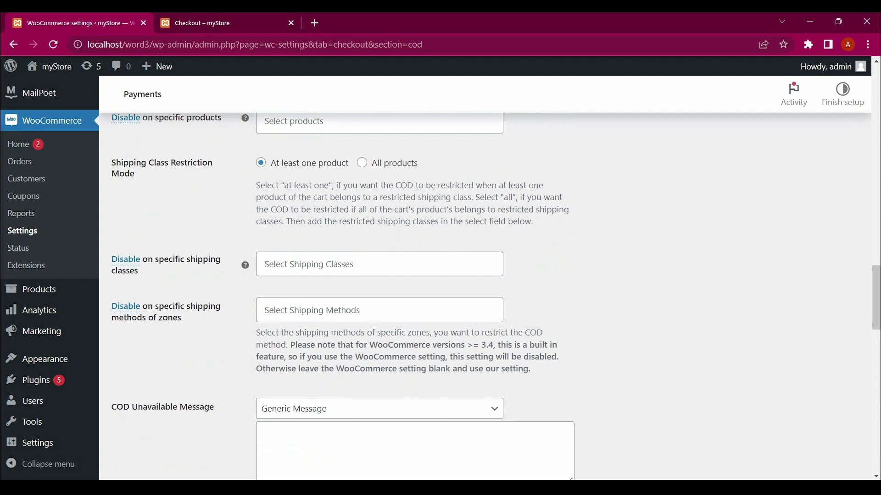
{"action": "scroll", "coordinate": [490, 298], "scroll_direction": "down", "scroll_amount": 4}
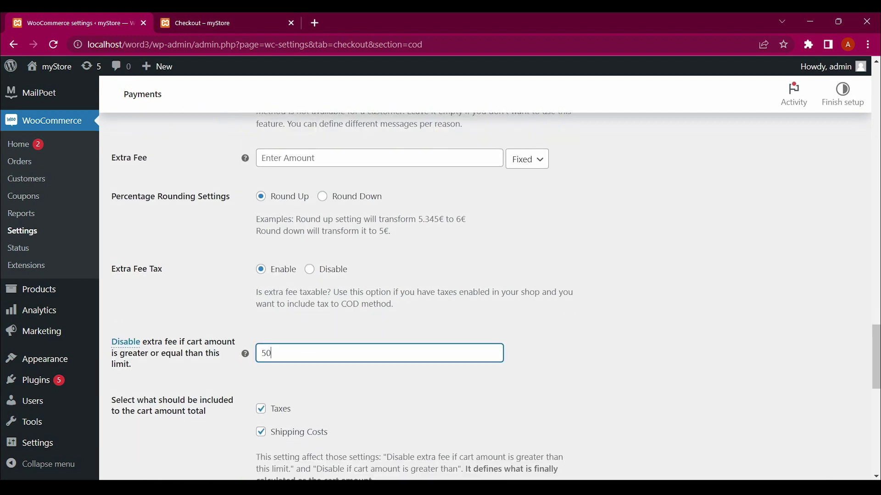
{"action": "scroll", "coordinate": [490, 297], "scroll_direction": "down", "scroll_amount": 3}
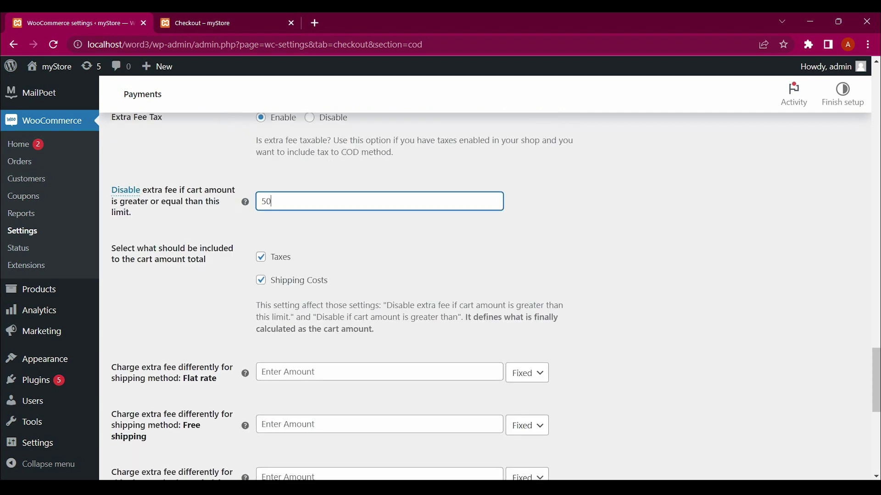
{"action": "scroll", "coordinate": [341, 297], "scroll_direction": "down", "scroll_amount": 4}
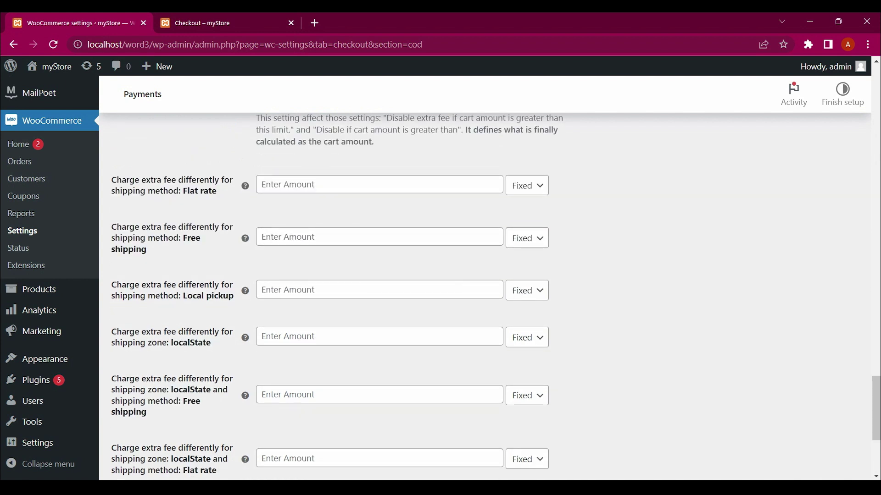
{"action": "scroll", "coordinate": [341, 297], "scroll_direction": "down", "scroll_amount": 5}
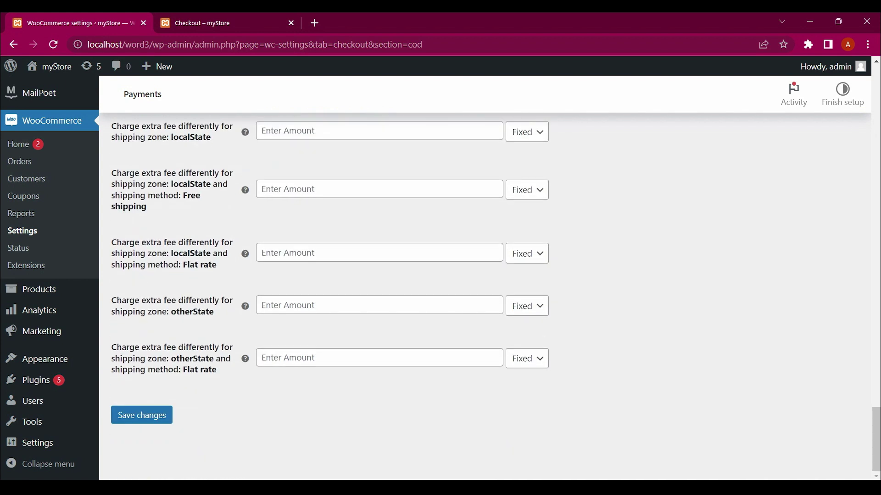
{"action": "left_click", "coordinate": [142, 415]}
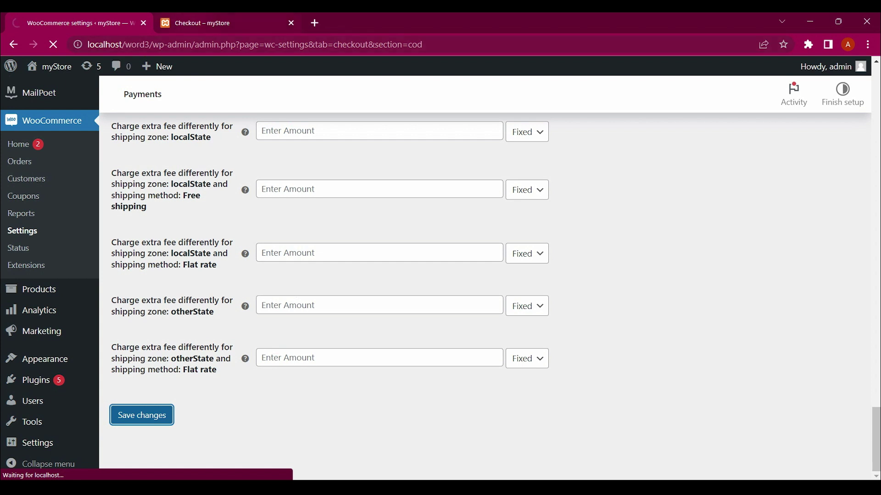
Reload checkout to confirm Cash on delivery still shows at ₹68.00 without extra fee
{"action": "key", "text": "ctrl+Tab"}
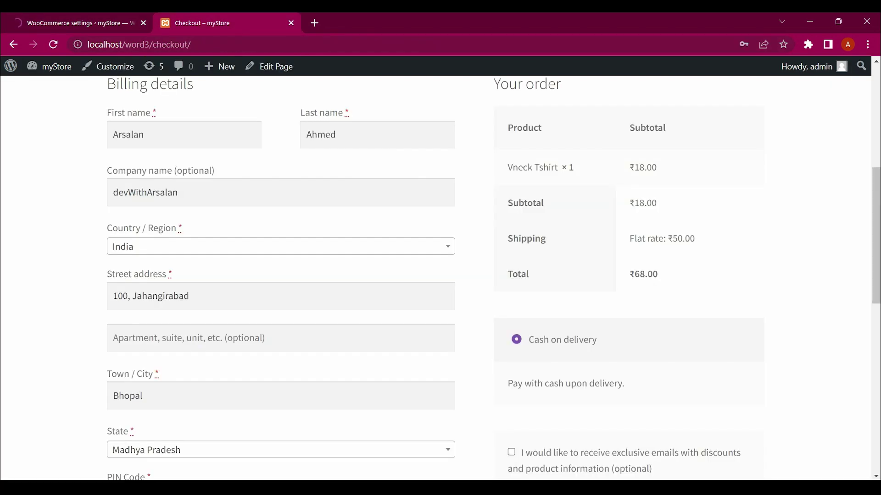
{"action": "key", "text": "F5"}
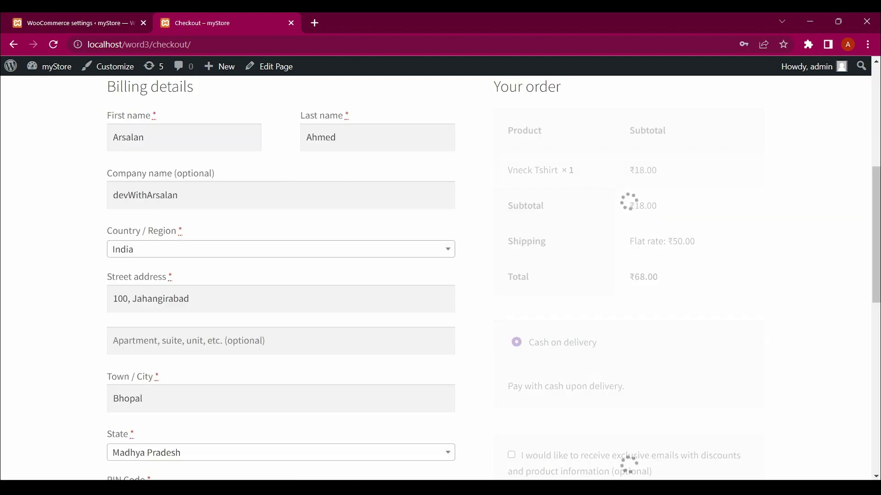
{"action": "scroll", "coordinate": [440, 275], "scroll_direction": "down", "scroll_amount": 3}
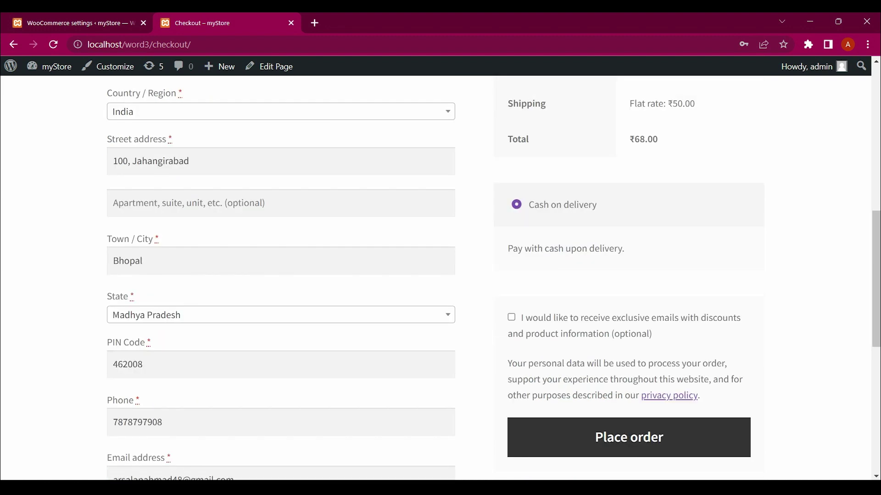
{"action": "scroll", "coordinate": [440, 275], "scroll_direction": "down", "scroll_amount": 3}
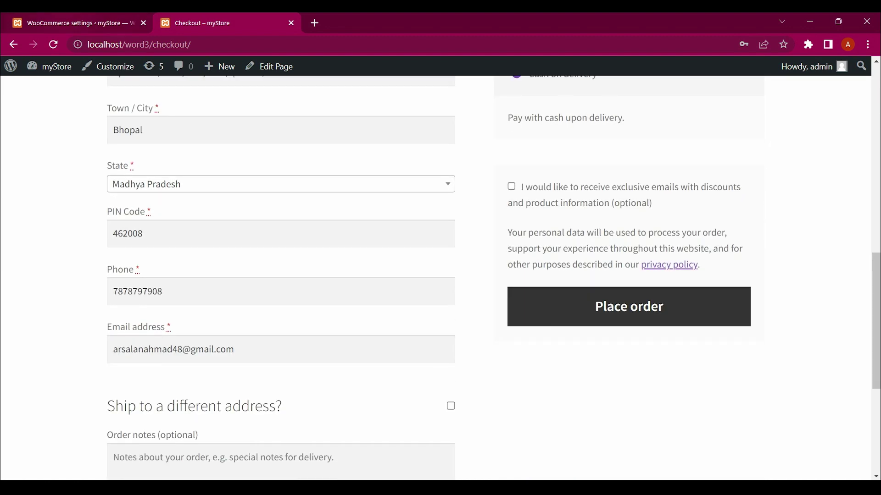
{"action": "key", "text": "ctrl+Tab"}
Flip the 2000 cart-amount rule from Disable to Enable cash on delivery
{"action": "scroll", "coordinate": [486, 298], "scroll_direction": "down", "scroll_amount": 20}
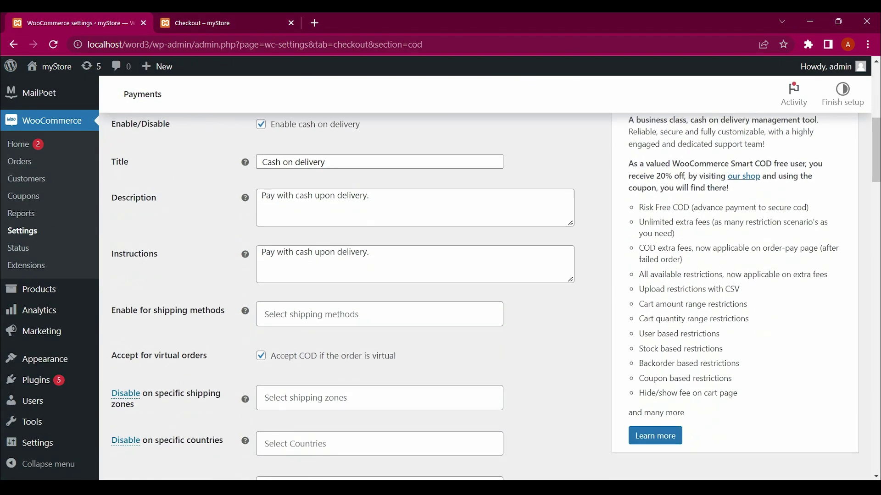
{"action": "scroll", "coordinate": [245, 338], "scroll_direction": "down", "scroll_amount": 10}
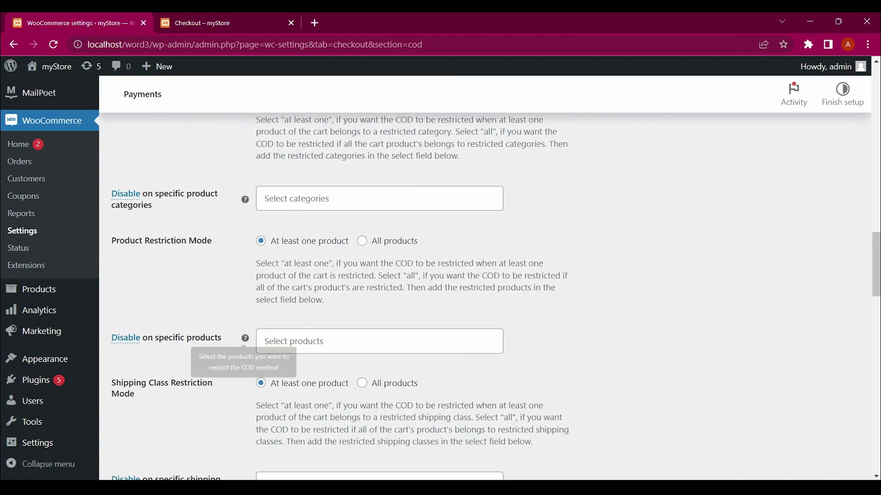
{"action": "scroll", "coordinate": [486, 298], "scroll_direction": "down", "scroll_amount": 5}
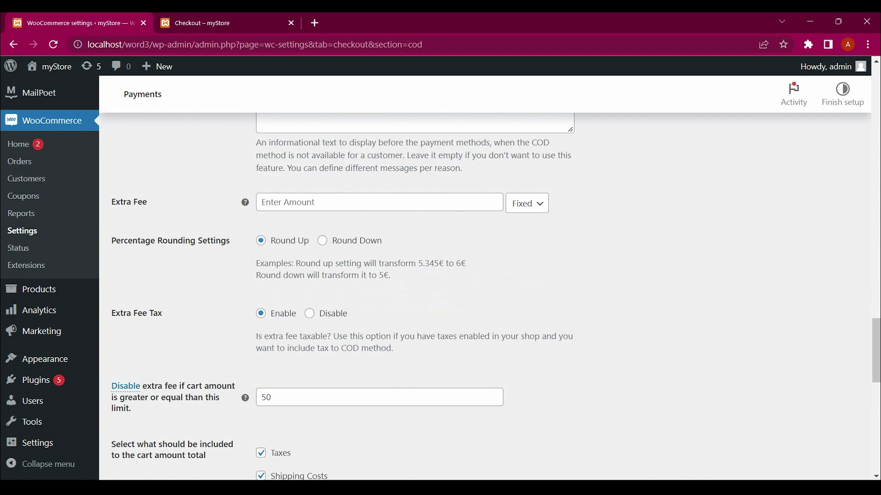
{"action": "scroll", "coordinate": [486, 298], "scroll_direction": "up", "scroll_amount": 10}
{"action": "scroll", "coordinate": [486, 298], "scroll_direction": "up", "scroll_amount": 6}
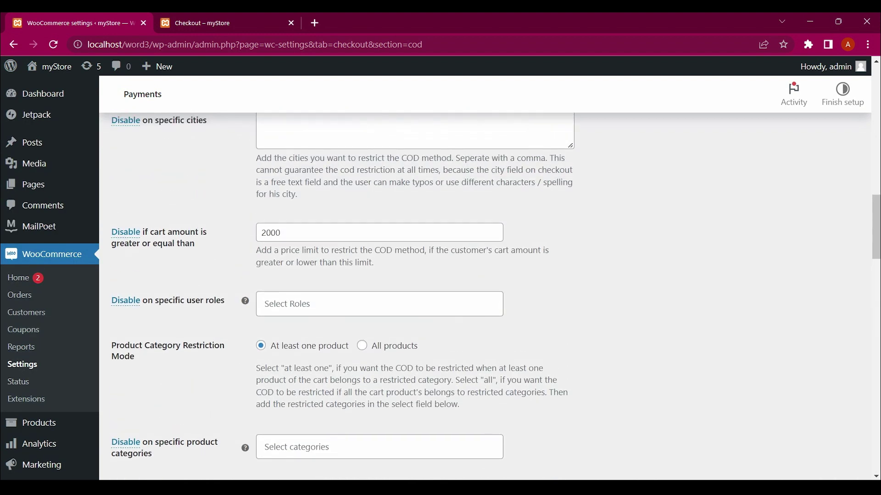
{"action": "left_click", "coordinate": [281, 233]}
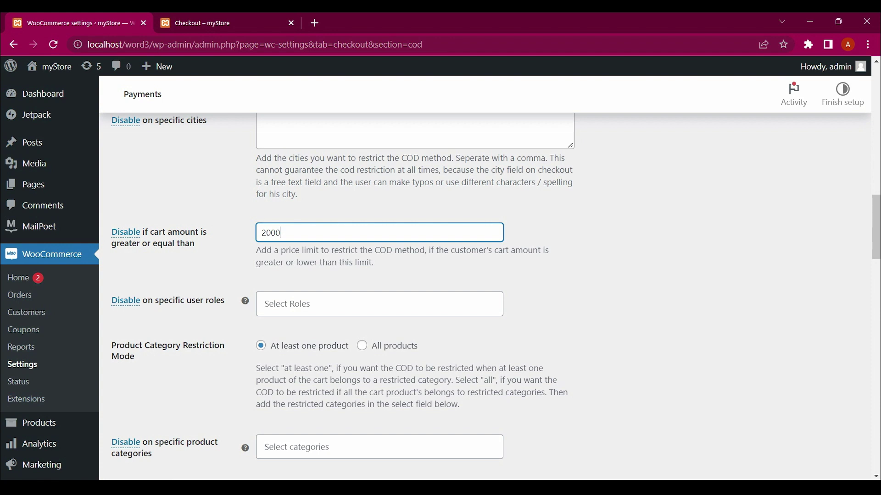
{"action": "left_click", "coordinate": [125, 233]}
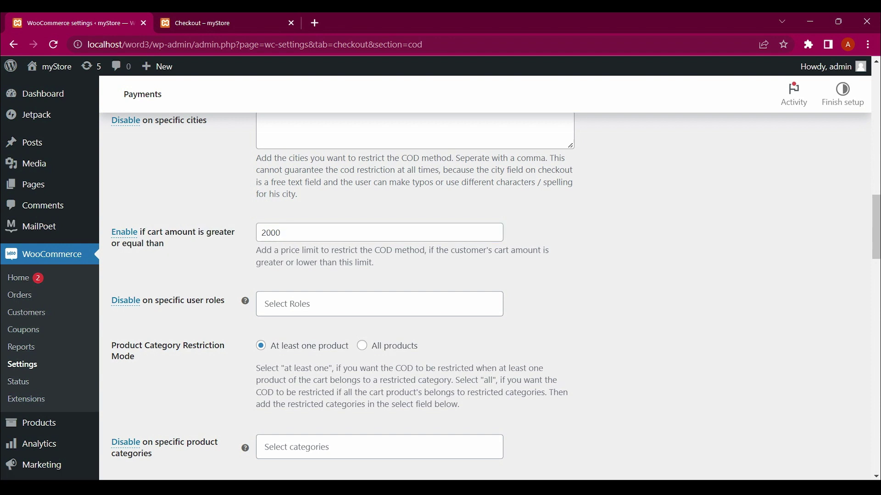
Reload checkout and verify Cash on delivery remains for the ₹68.00 Vneck Tshirt order
{"action": "key", "text": "ctrl+Tab"}
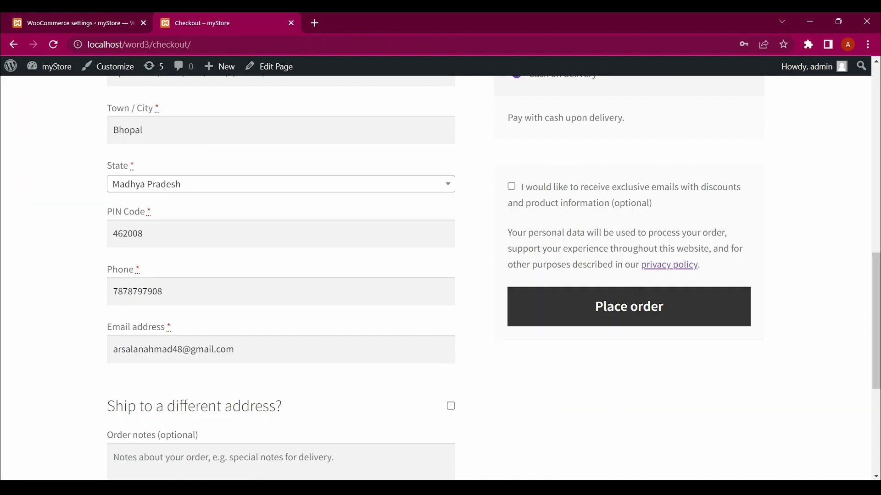
{"action": "key", "text": "F5"}
{"action": "scroll", "coordinate": [440, 275], "scroll_direction": "up", "scroll_amount": 5}
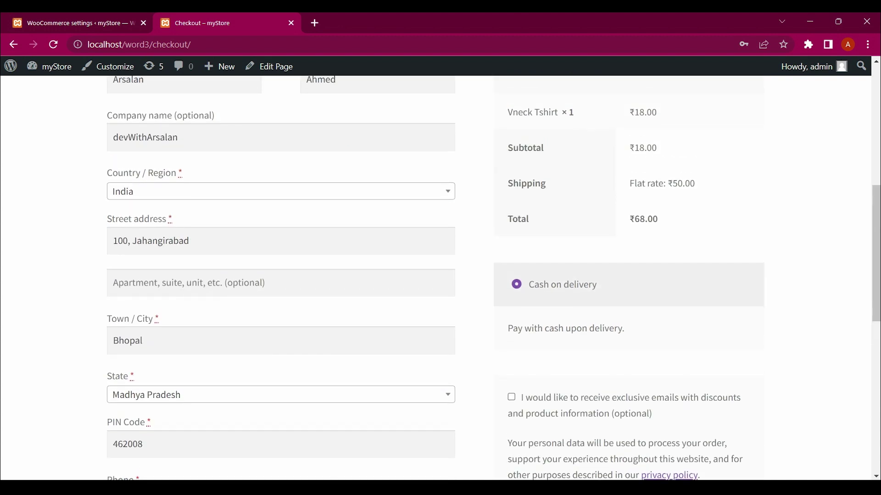
{"action": "scroll", "coordinate": [440, 275], "scroll_direction": "up", "scroll_amount": 1}
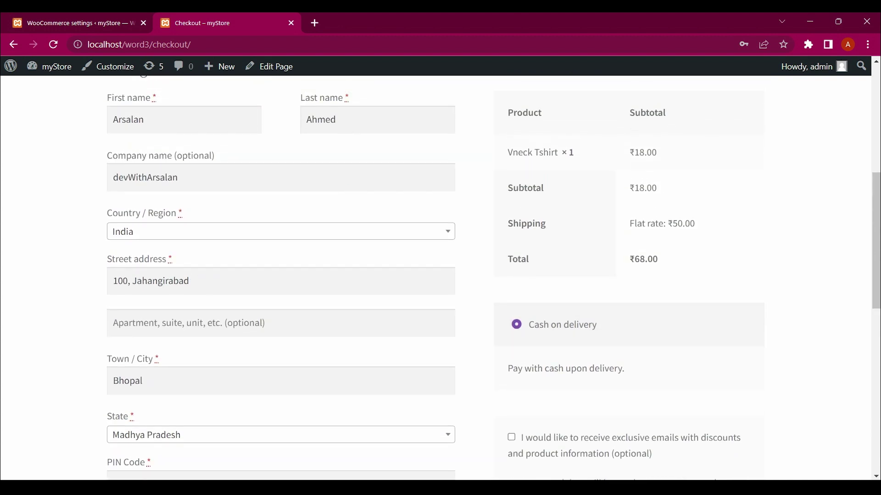
{"action": "scroll", "coordinate": [440, 275], "scroll_direction": "down", "scroll_amount": 3}
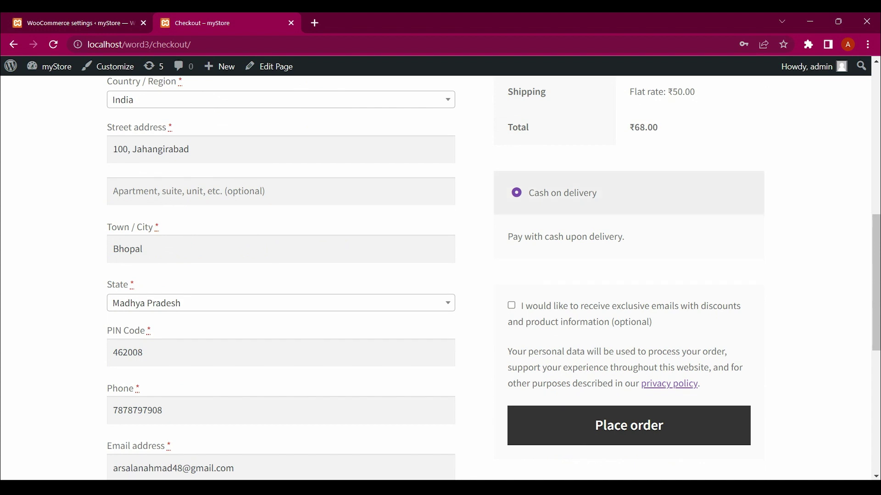
Return to the COD settings and check the 50 extra-fee threshold value
{"action": "key", "text": "ctrl+shift+Tab"}
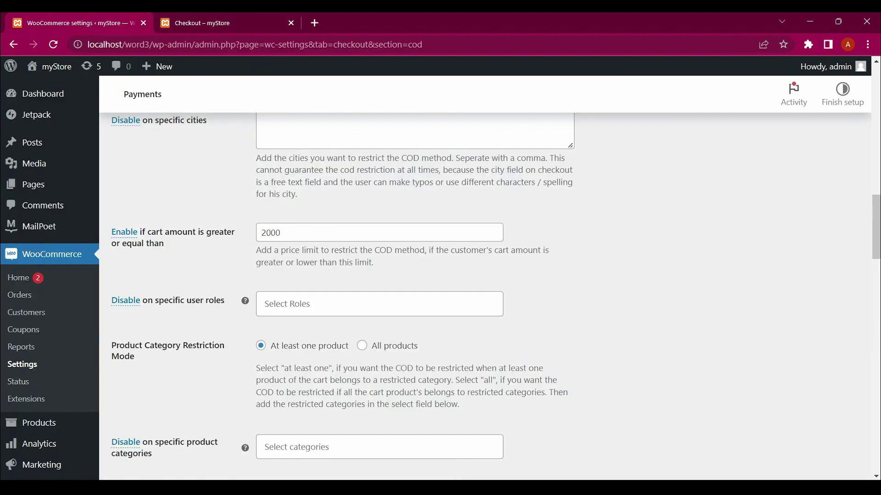
{"action": "scroll", "coordinate": [440, 275], "scroll_direction": "down", "scroll_amount": 2}
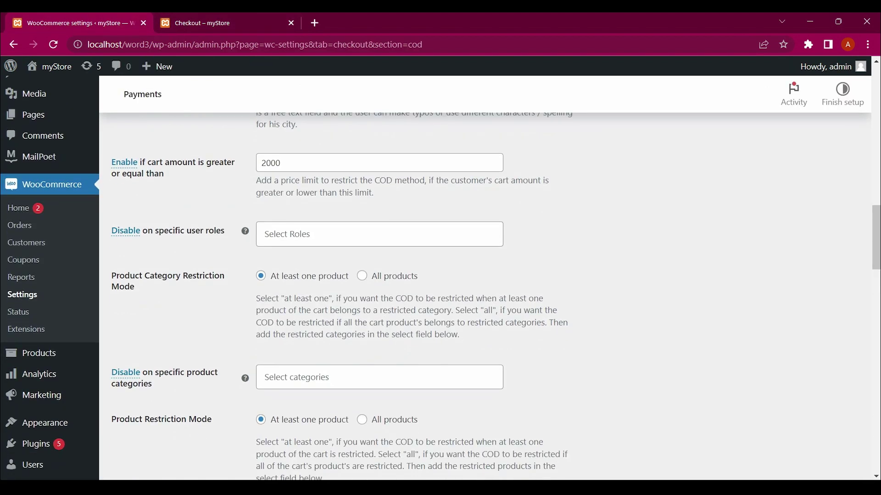
{"action": "scroll", "coordinate": [440, 275], "scroll_direction": "down", "scroll_amount": 1}
{"action": "scroll", "coordinate": [440, 276], "scroll_direction": "up", "scroll_amount": 1}
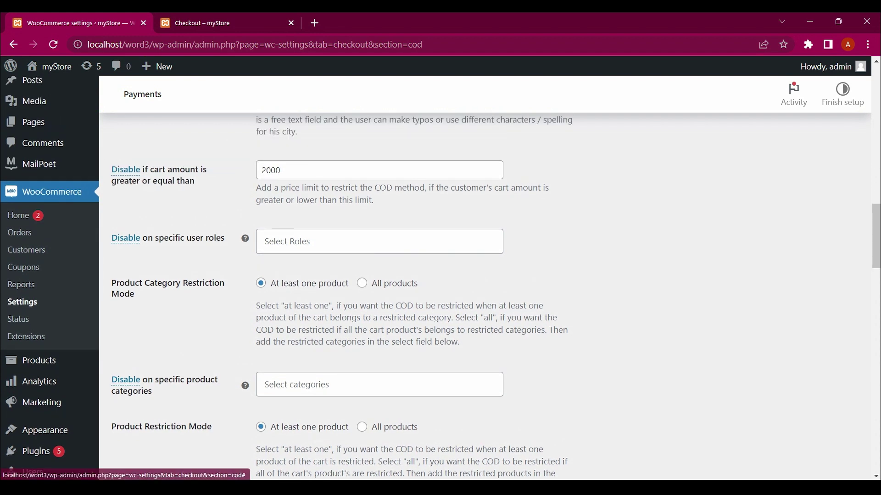
{"action": "scroll", "coordinate": [440, 298], "scroll_direction": "down", "scroll_amount": 3}
{"action": "scroll", "coordinate": [440, 298], "scroll_direction": "down", "scroll_amount": 7}
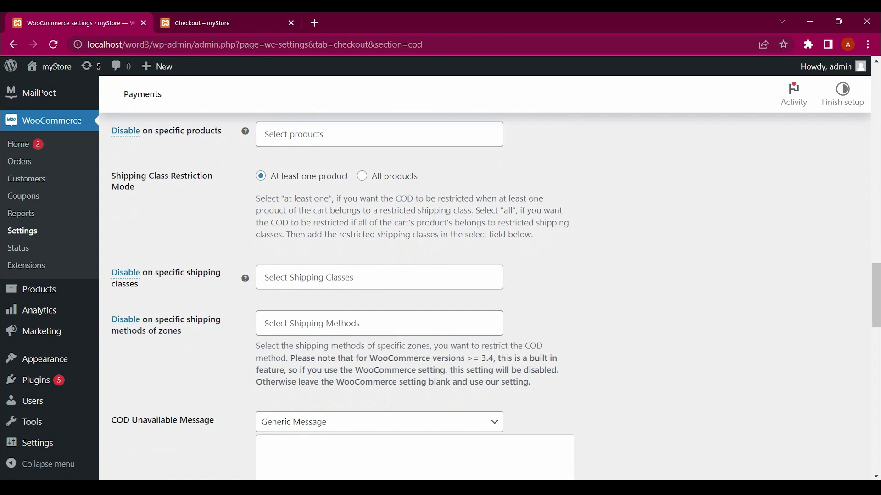
{"action": "scroll", "coordinate": [440, 298], "scroll_direction": "down", "scroll_amount": 6}
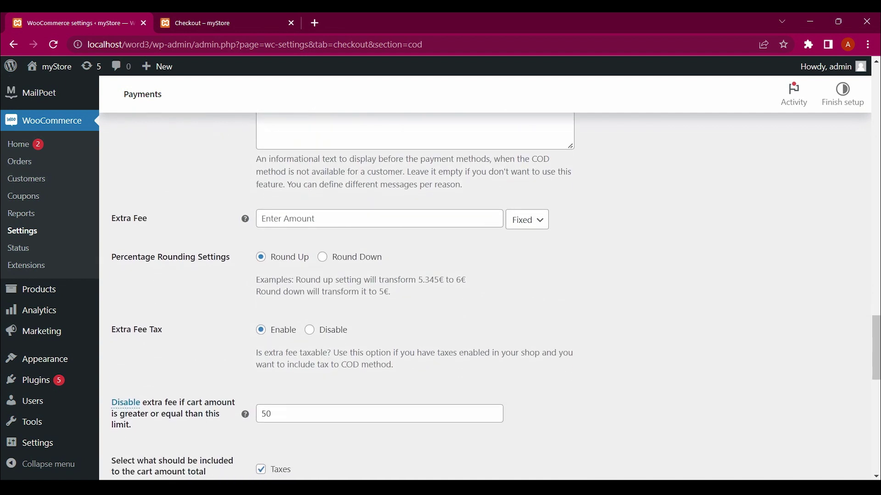
{"action": "left_click", "coordinate": [271, 350]}
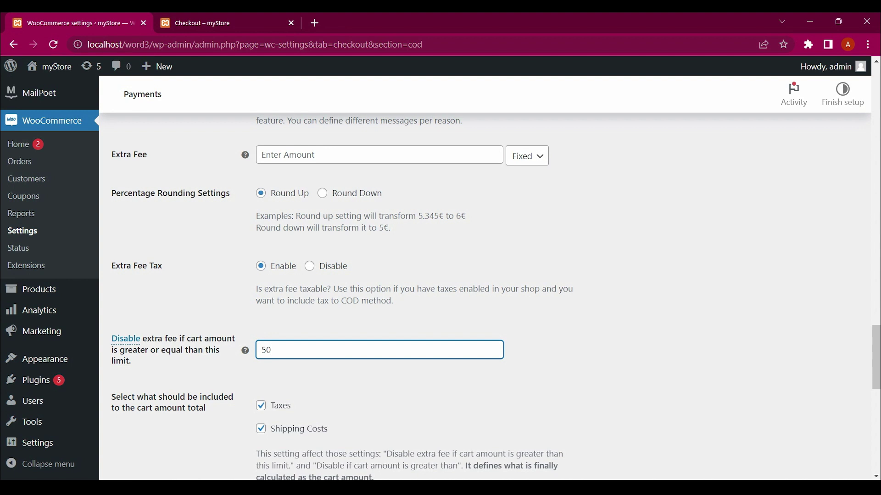
Scroll through the COD settings to review the 2000 cart limit and extra-fee options
{"action": "scroll", "coordinate": [441, 298], "scroll_direction": "down", "scroll_amount": 2}
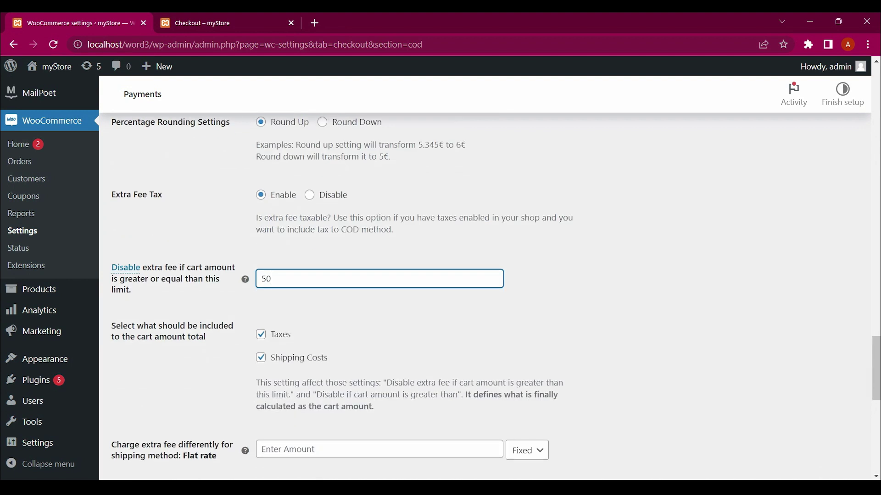
{"action": "scroll", "coordinate": [440, 298], "scroll_direction": "down", "scroll_amount": 2}
{"action": "scroll", "coordinate": [440, 298], "scroll_direction": "up", "scroll_amount": 3}
{"action": "scroll", "coordinate": [440, 298], "scroll_direction": "up", "scroll_amount": 8}
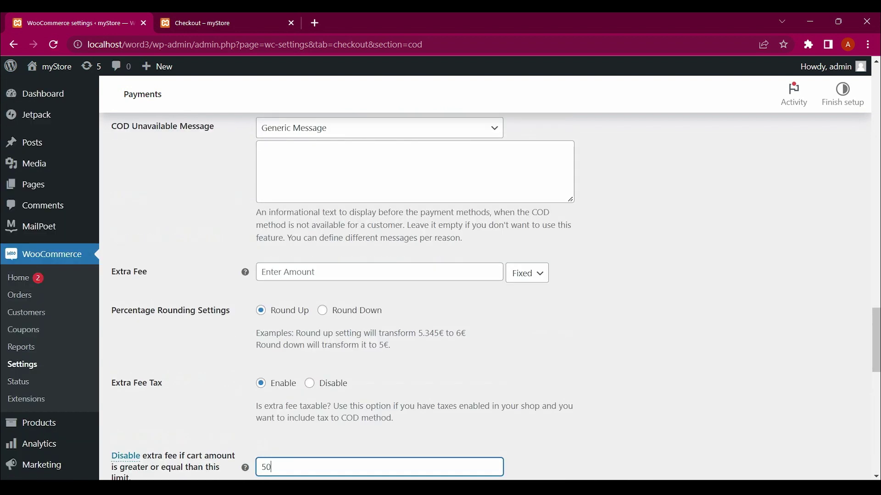
{"action": "scroll", "coordinate": [440, 298], "scroll_direction": "down", "scroll_amount": 2}
{"action": "scroll", "coordinate": [440, 298], "scroll_direction": "up", "scroll_amount": 9}
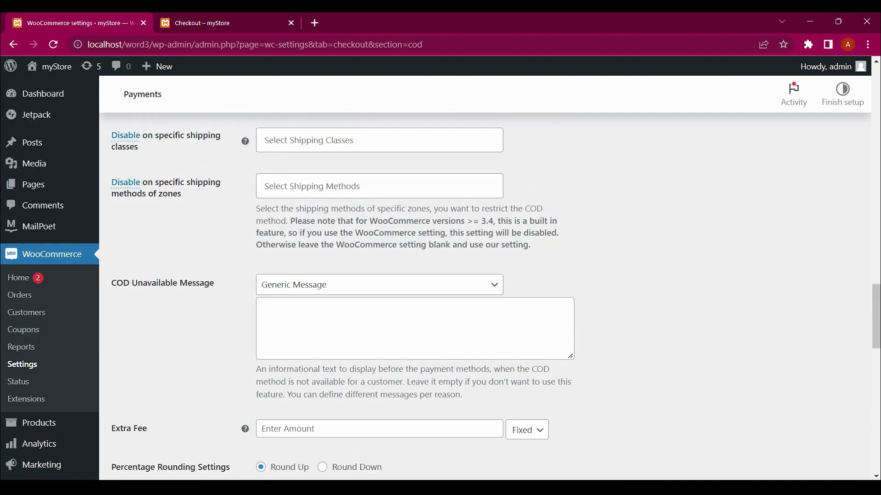
{"action": "scroll", "coordinate": [441, 299], "scroll_direction": "up", "scroll_amount": 5}
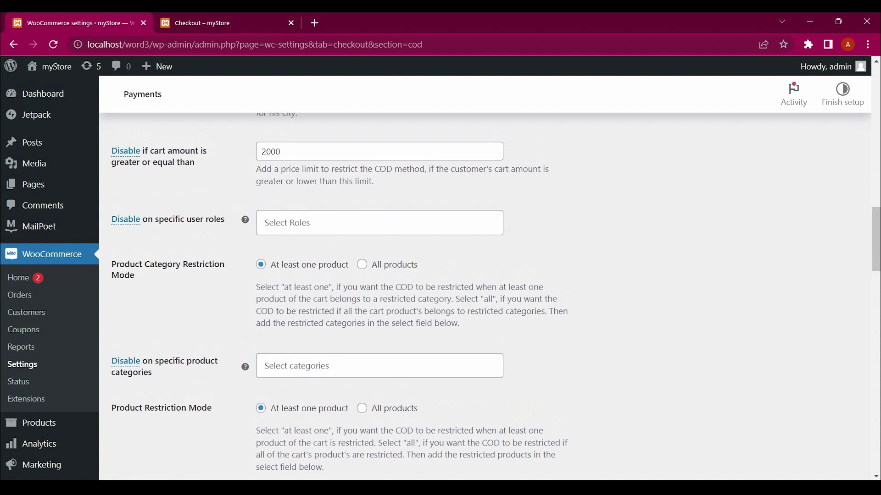
{"action": "scroll", "coordinate": [440, 298], "scroll_direction": "up", "scroll_amount": 4}
{"action": "scroll", "coordinate": [440, 298], "scroll_direction": "up", "scroll_amount": 10}
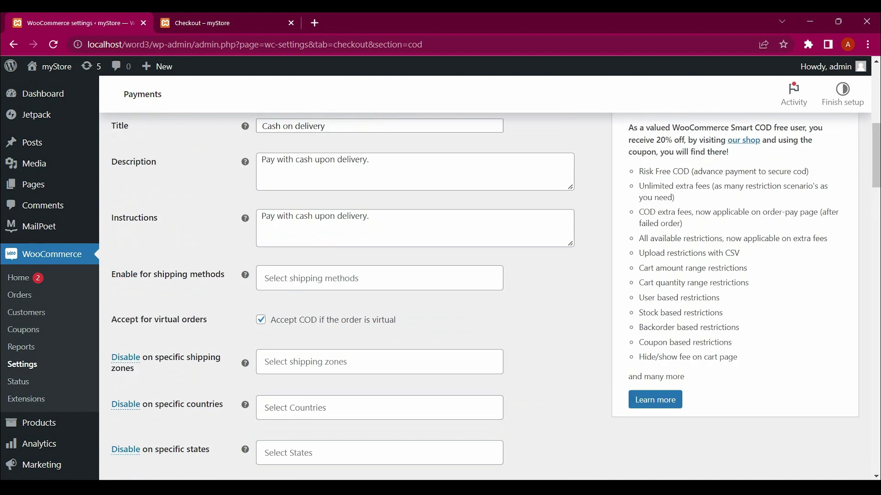
{"action": "scroll", "coordinate": [440, 299], "scroll_direction": "down", "scroll_amount": 2}
{"action": "scroll", "coordinate": [440, 298], "scroll_direction": "down", "scroll_amount": 3}
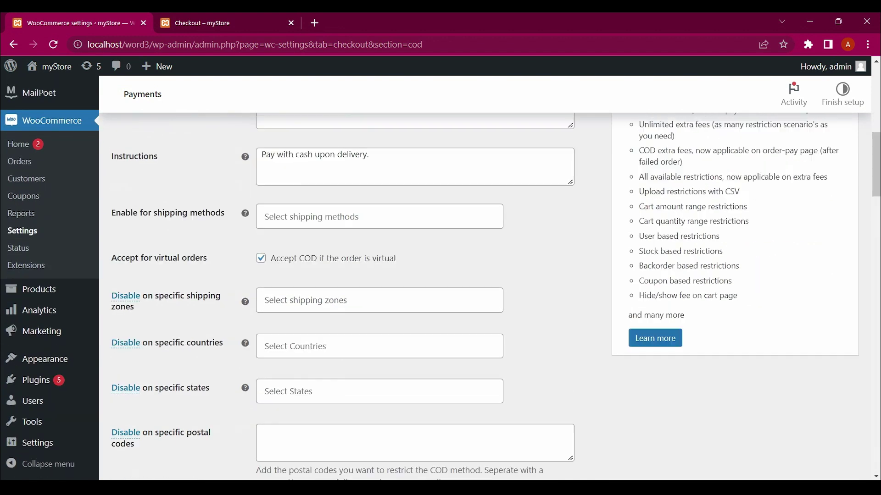
{"action": "scroll", "coordinate": [441, 298], "scroll_direction": "down", "scroll_amount": 4}
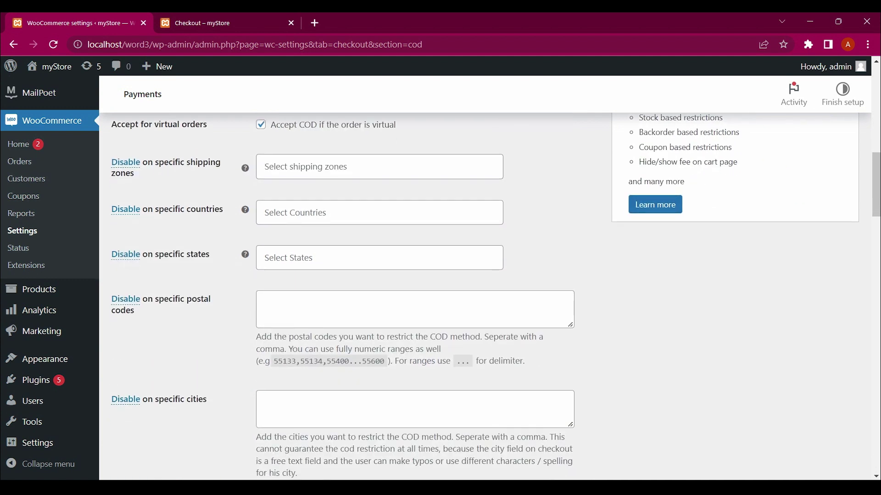
{"action": "scroll", "coordinate": [441, 298], "scroll_direction": "down", "scroll_amount": 13}
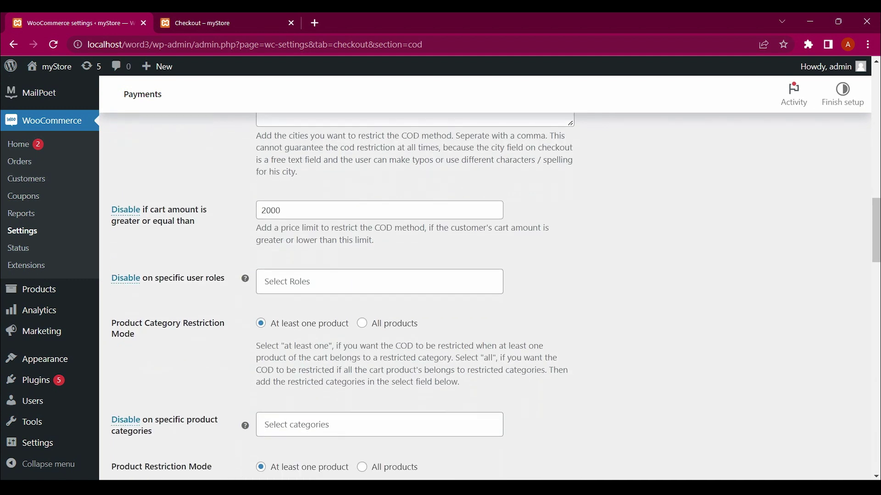
{"action": "scroll", "coordinate": [440, 298], "scroll_direction": "up", "scroll_amount": 2}
{"action": "scroll", "coordinate": [440, 298], "scroll_direction": "down", "scroll_amount": 11}
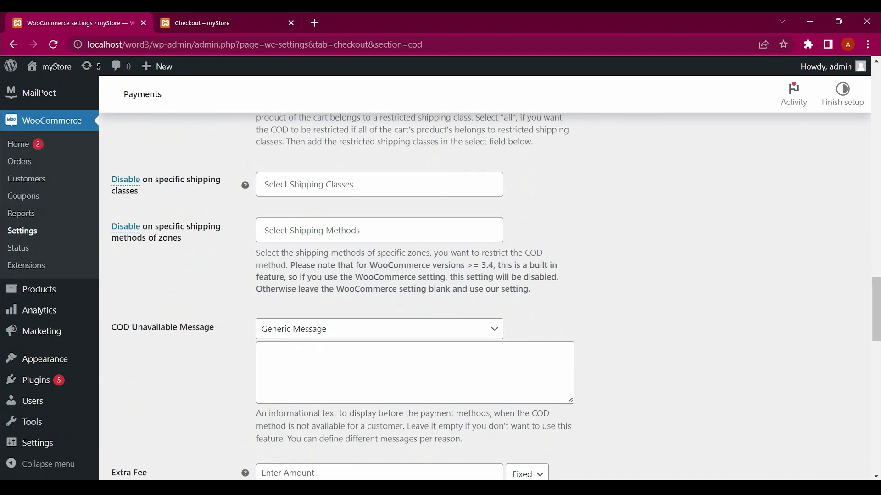
{"action": "scroll", "coordinate": [440, 298], "scroll_direction": "down", "scroll_amount": 5}
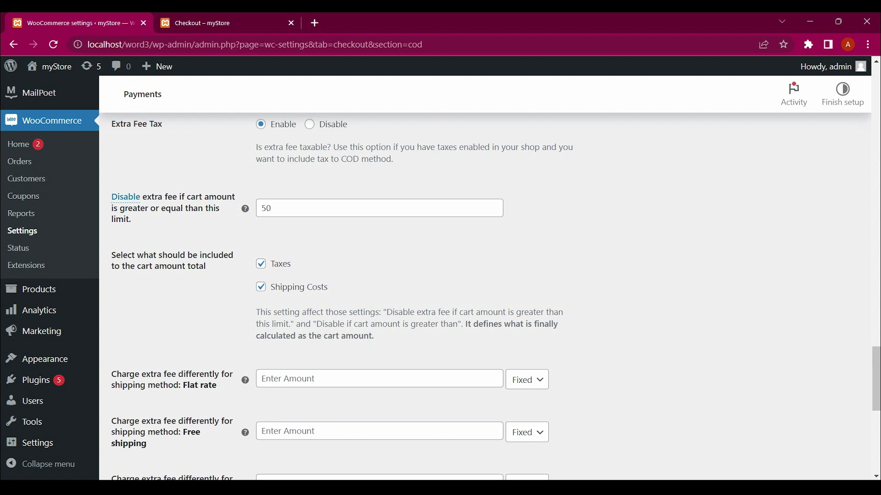
Go back to checkout and load the myStore home page via the logo
{"action": "key", "text": "ctrl+Tab"}
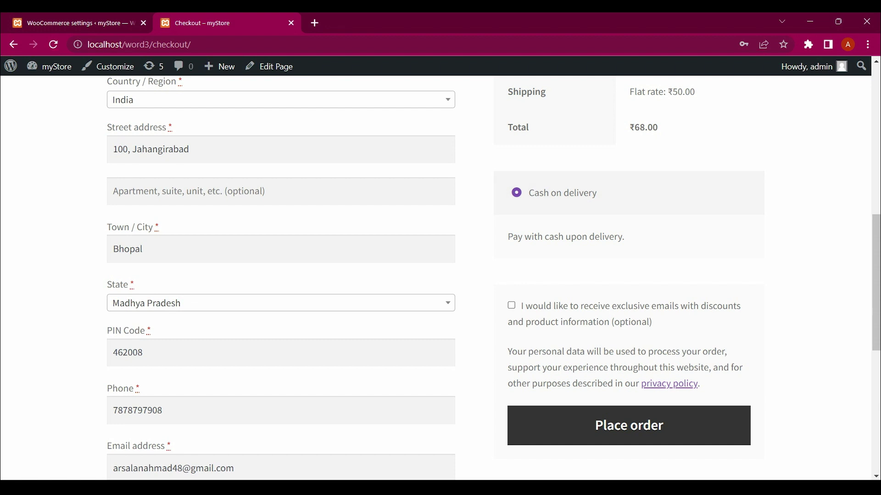
{"action": "key", "text": "Home"}
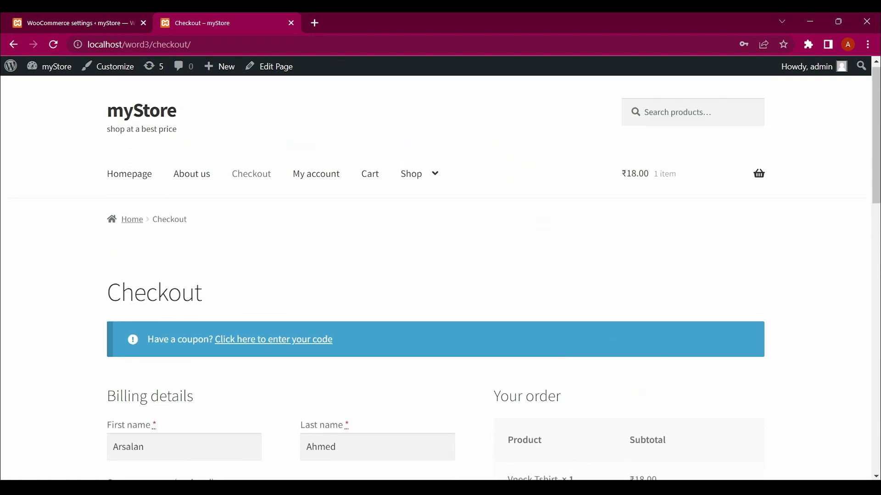
{"action": "left_click", "coordinate": [141, 110]}
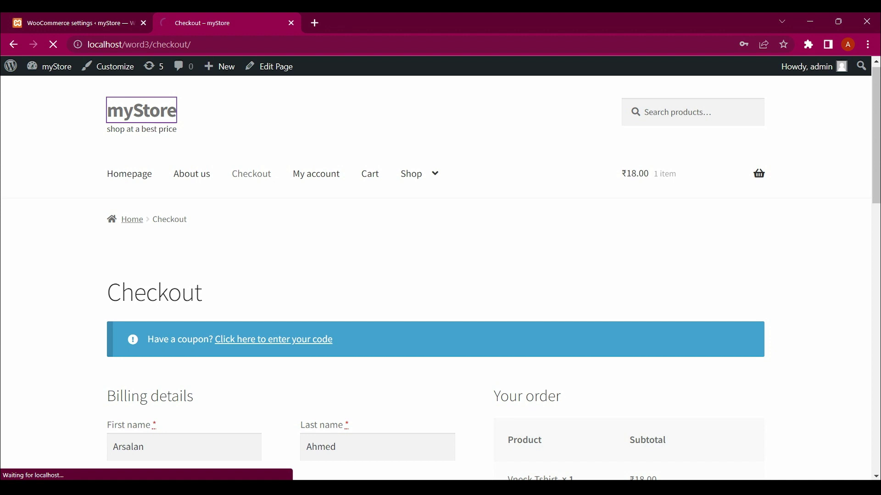